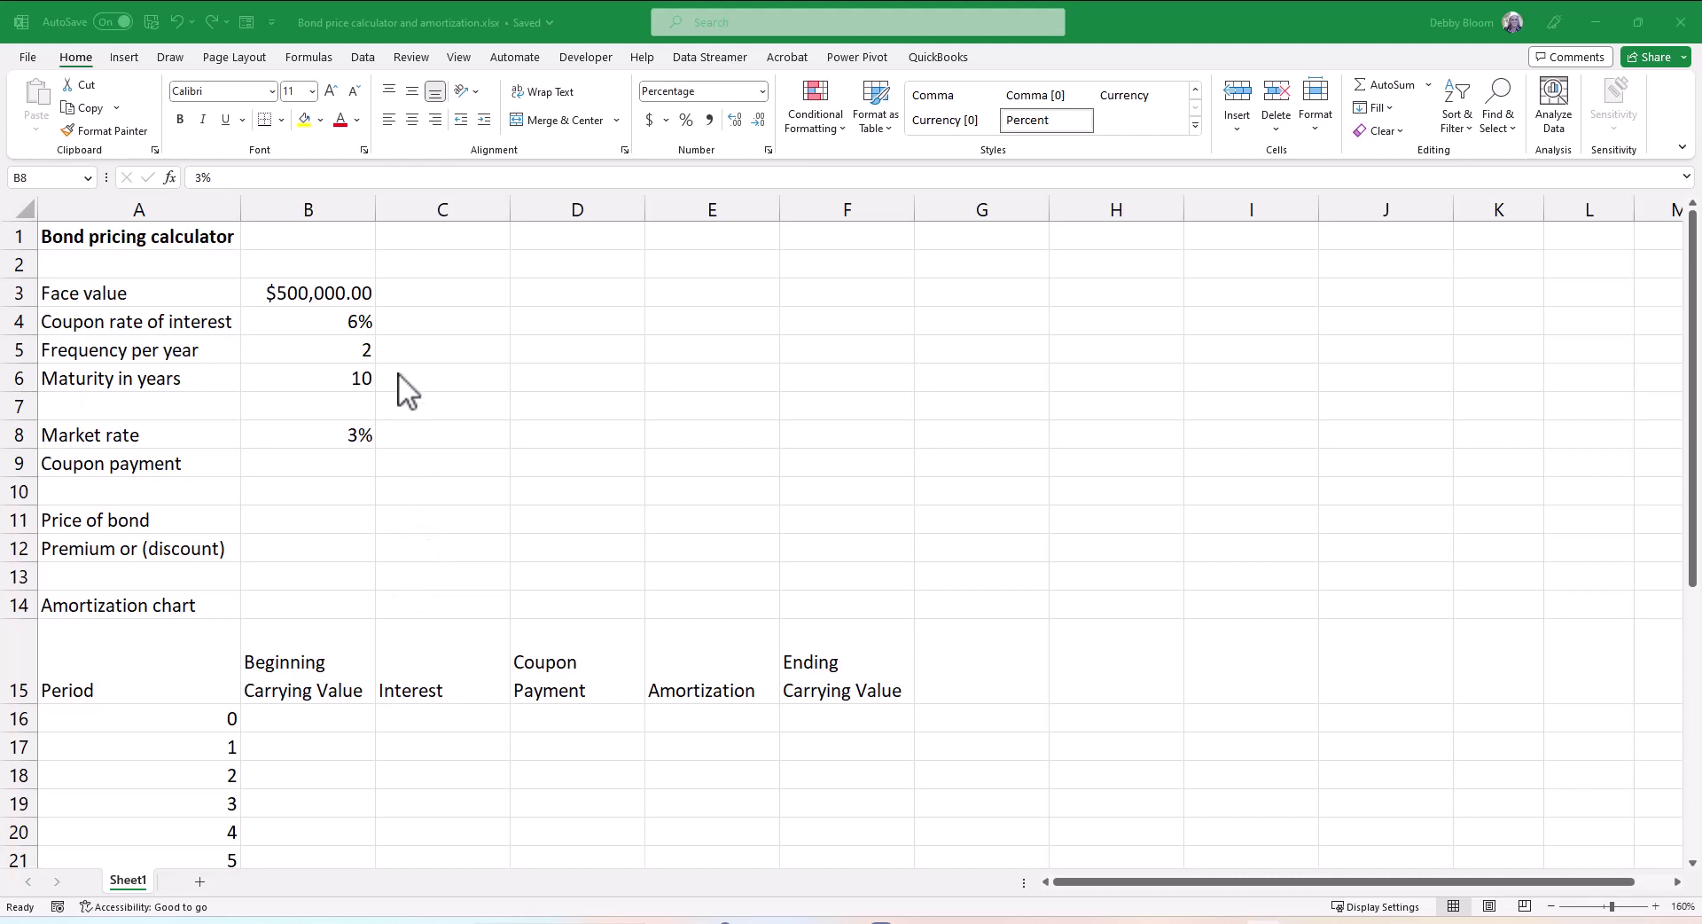
Step: Review the bond's face value, coupon rate, payment frequency, maturity and market rate in cells B3 to B8
{"action": "left_click", "coordinate": [319, 295]}
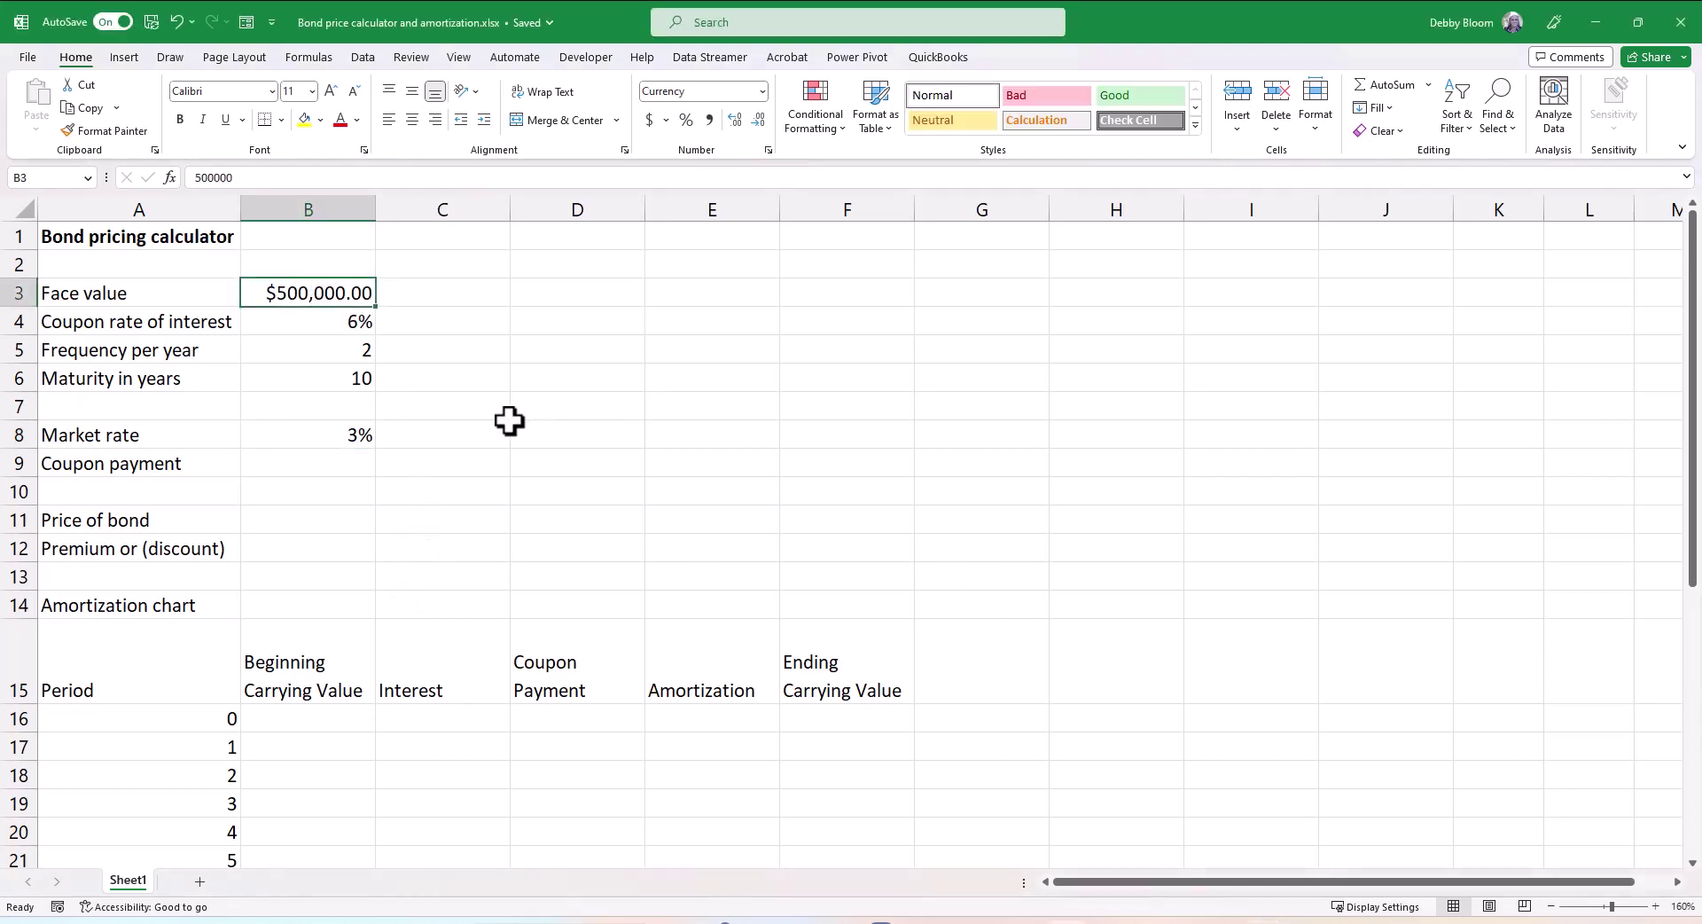
{"action": "left_click", "coordinate": [338, 327]}
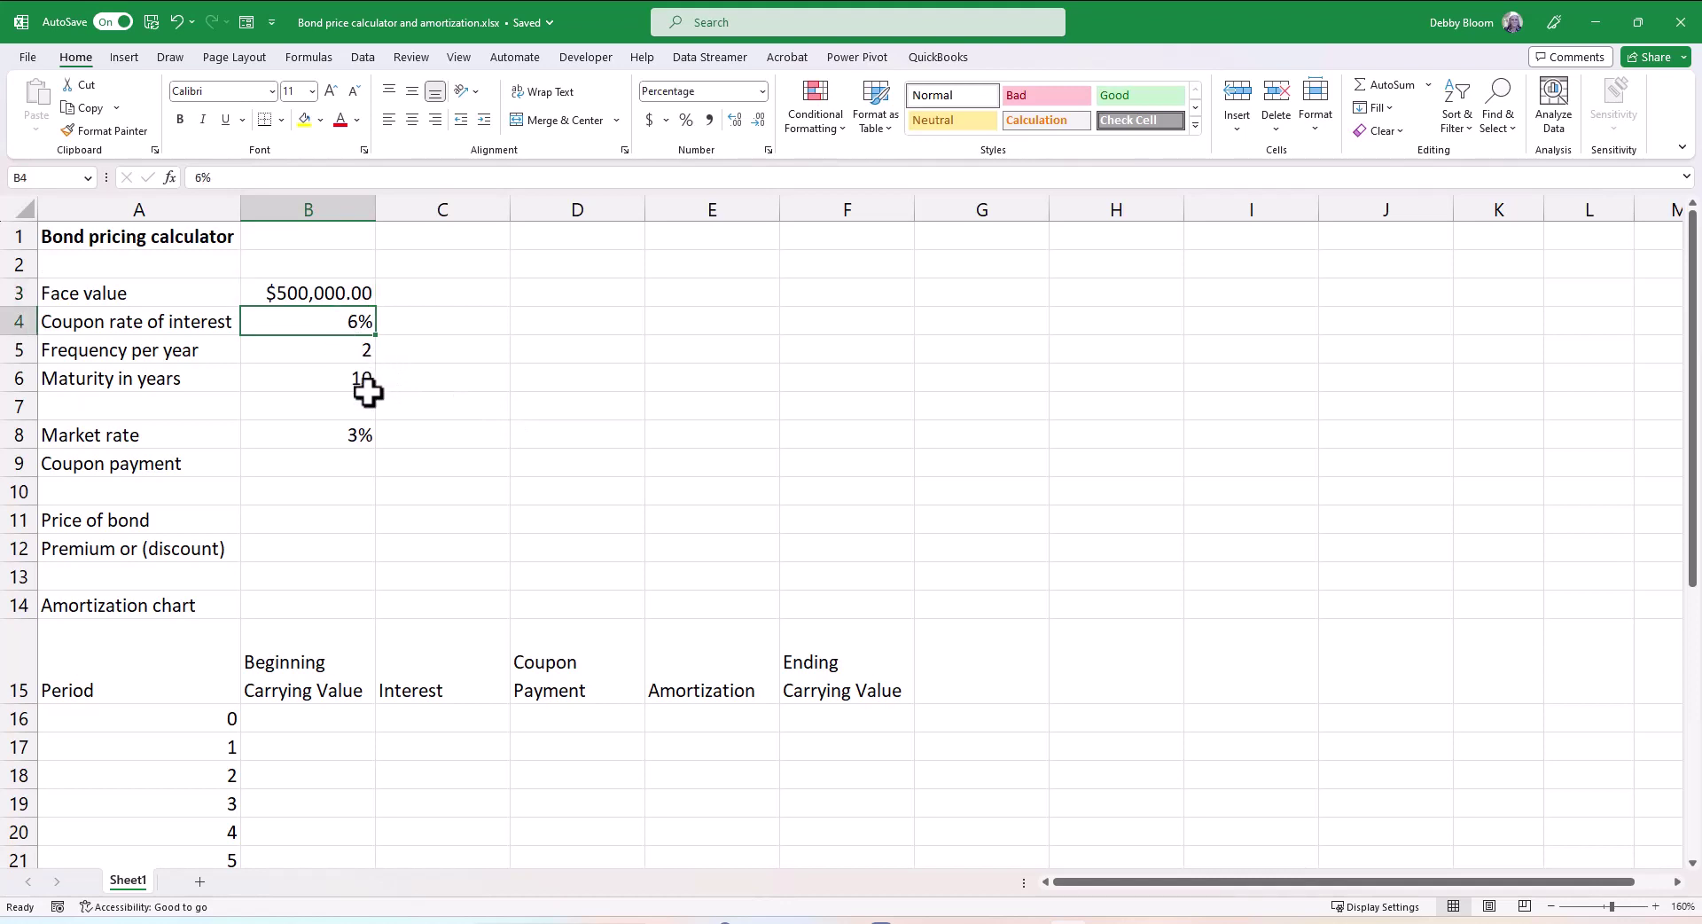
{"action": "left_click", "coordinate": [341, 352]}
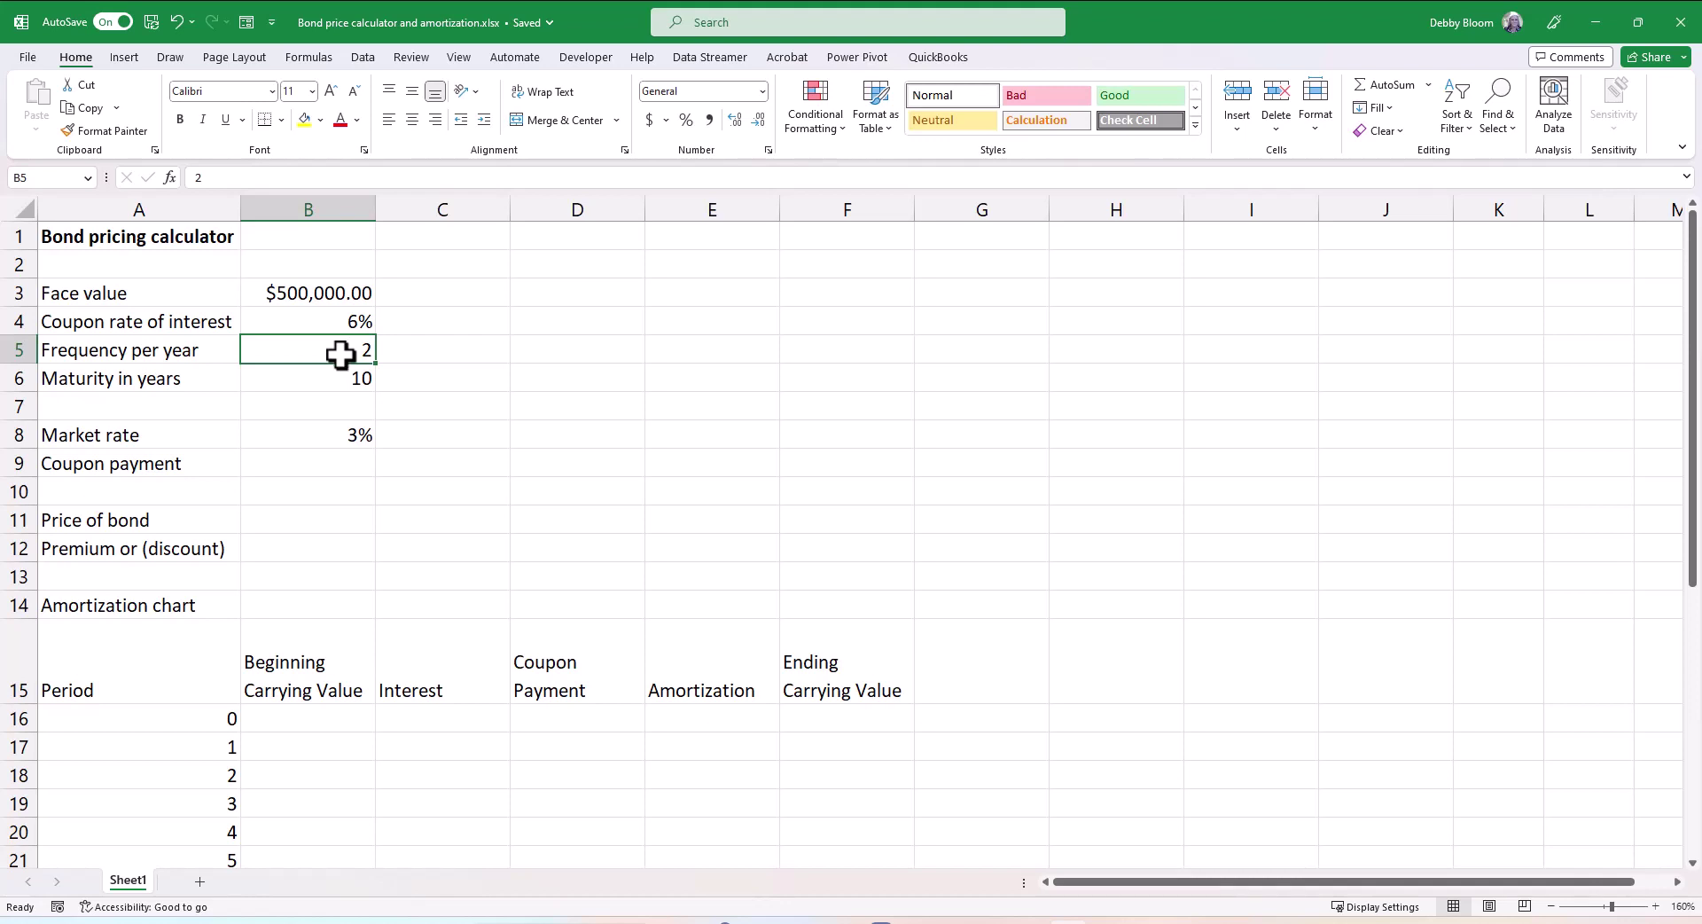
{"action": "left_click", "coordinate": [309, 379]}
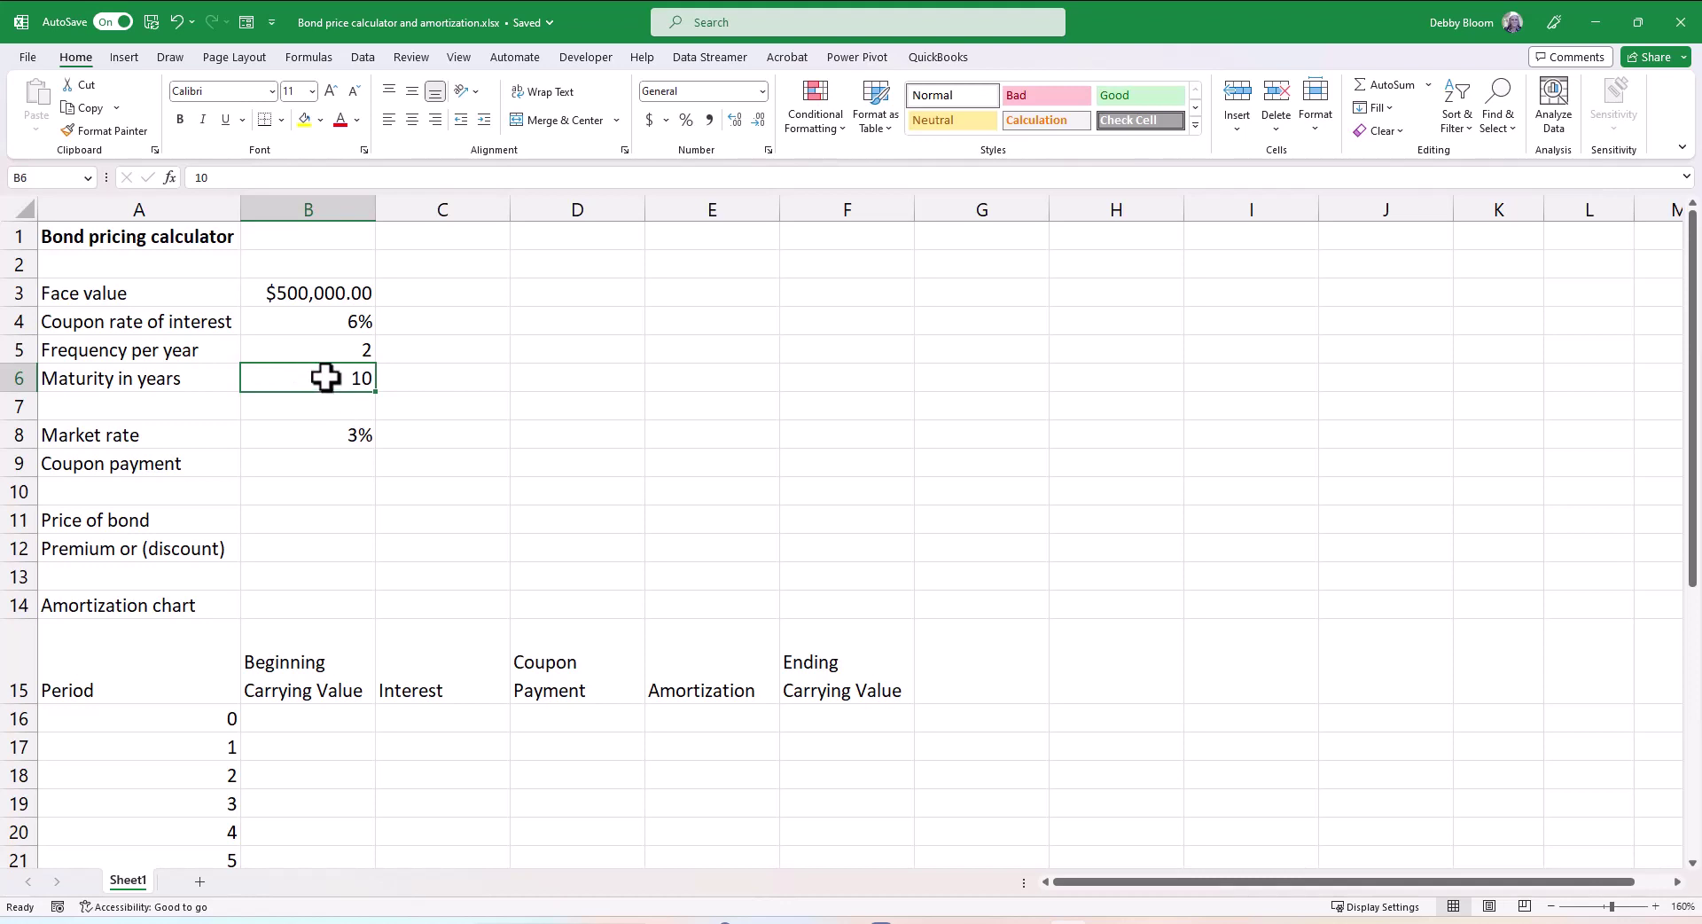
{"action": "left_click", "coordinate": [314, 440]}
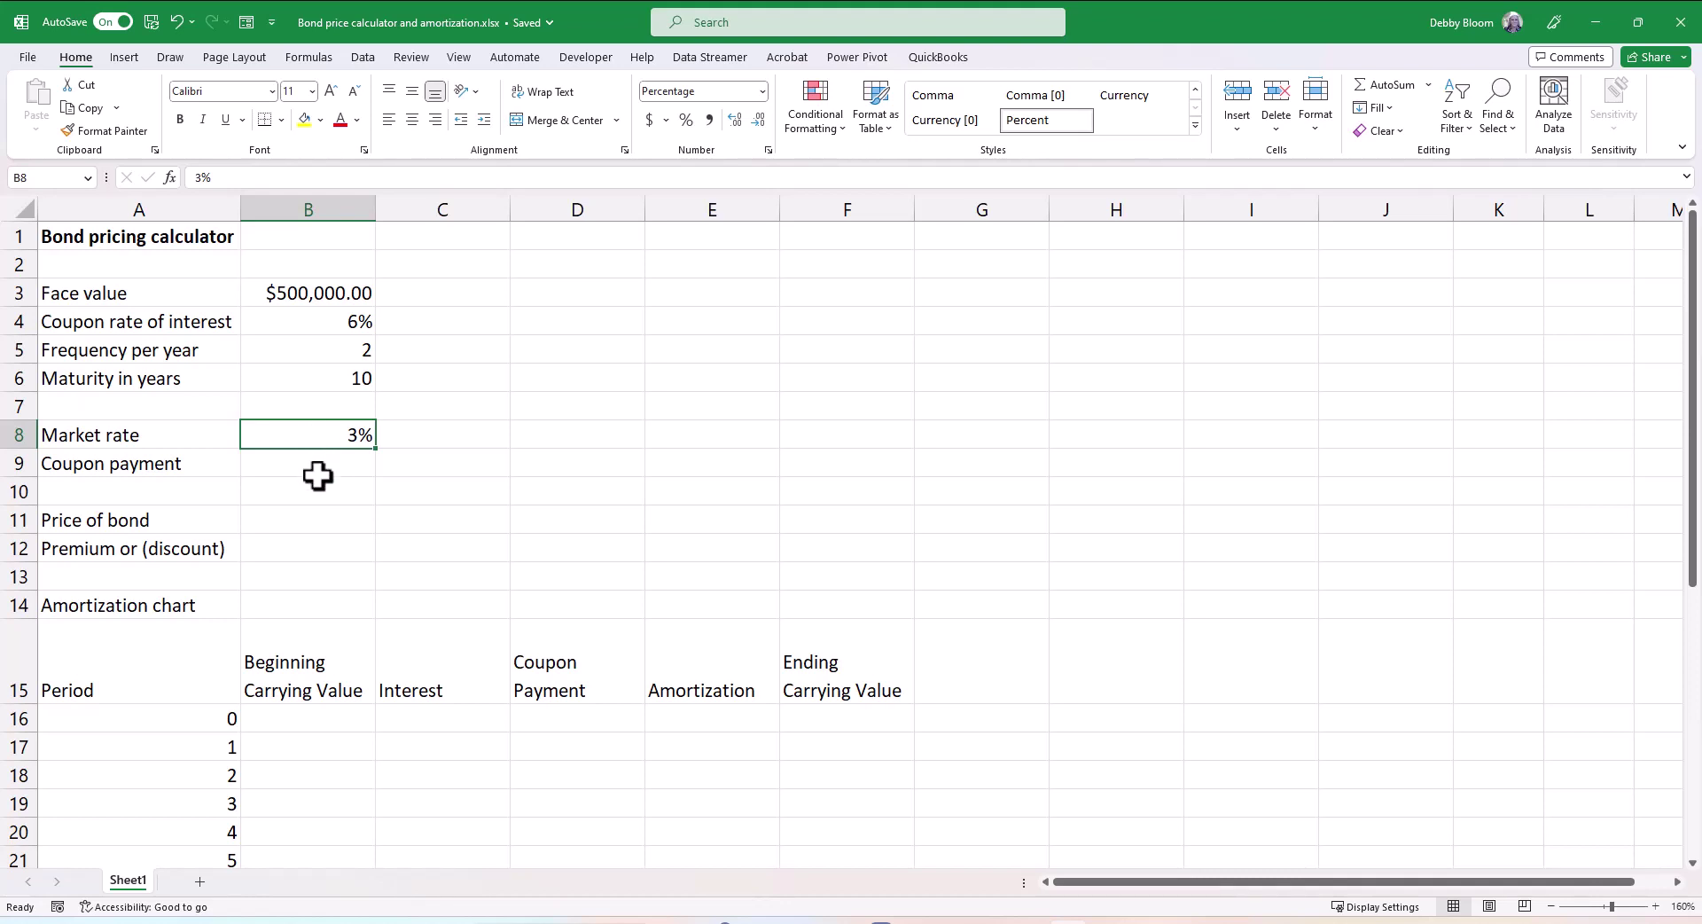
Step: Calculate the coupon payment in B9 with the formula =B3*B4/B5
{"action": "left_click", "coordinate": [312, 465]}
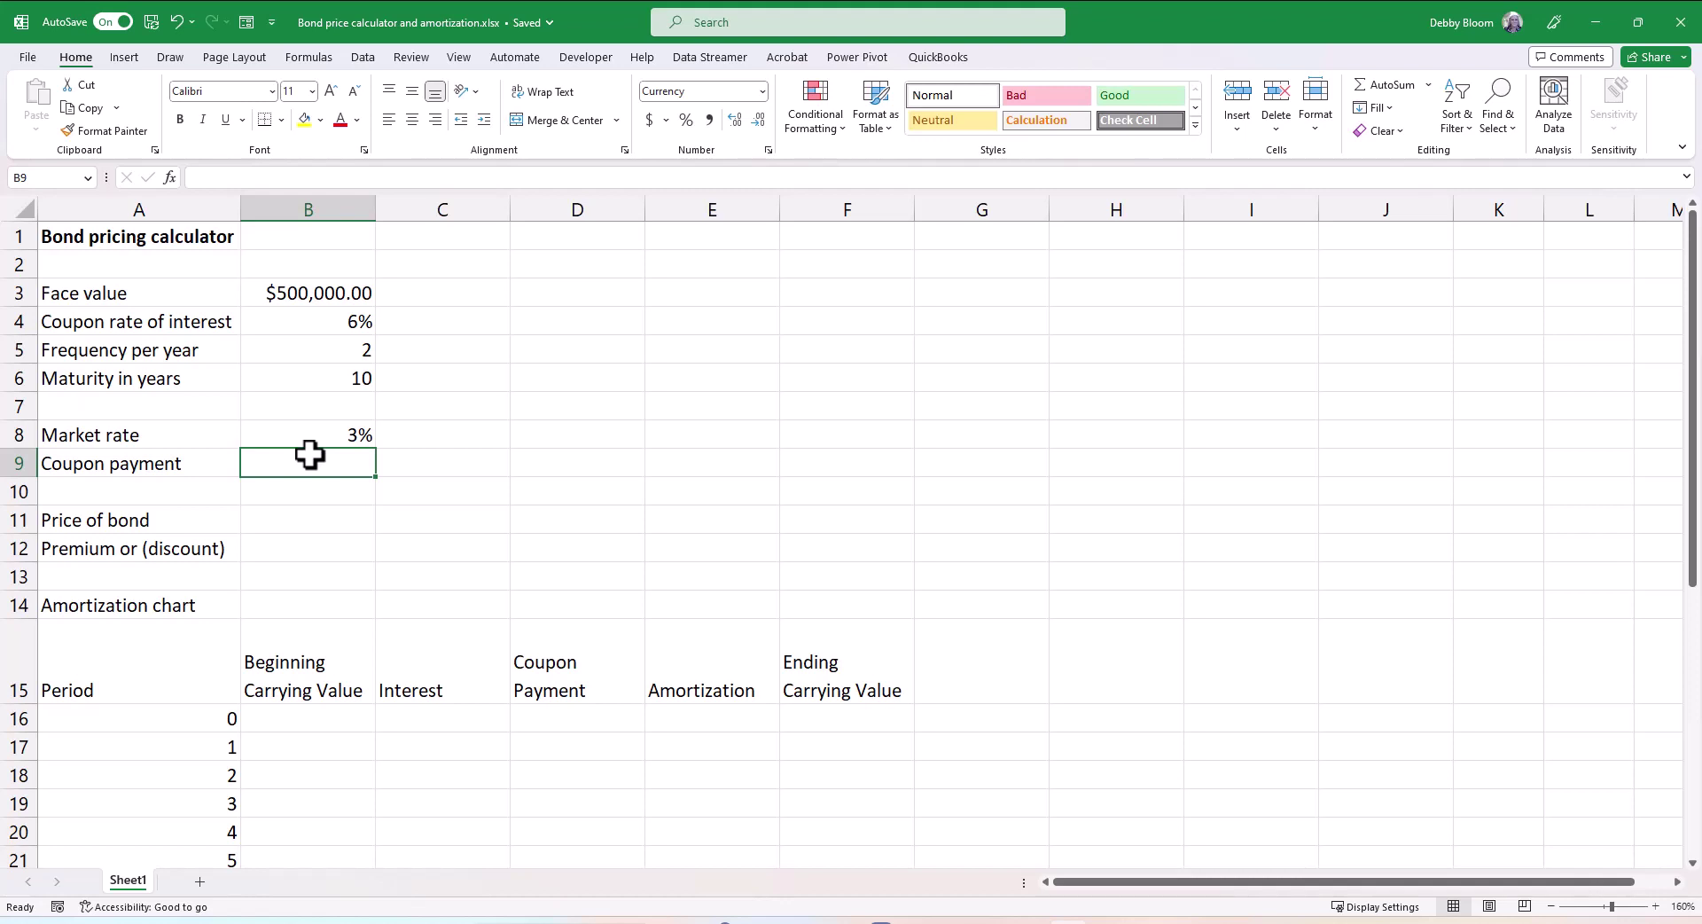
{"action": "type", "text": "="}
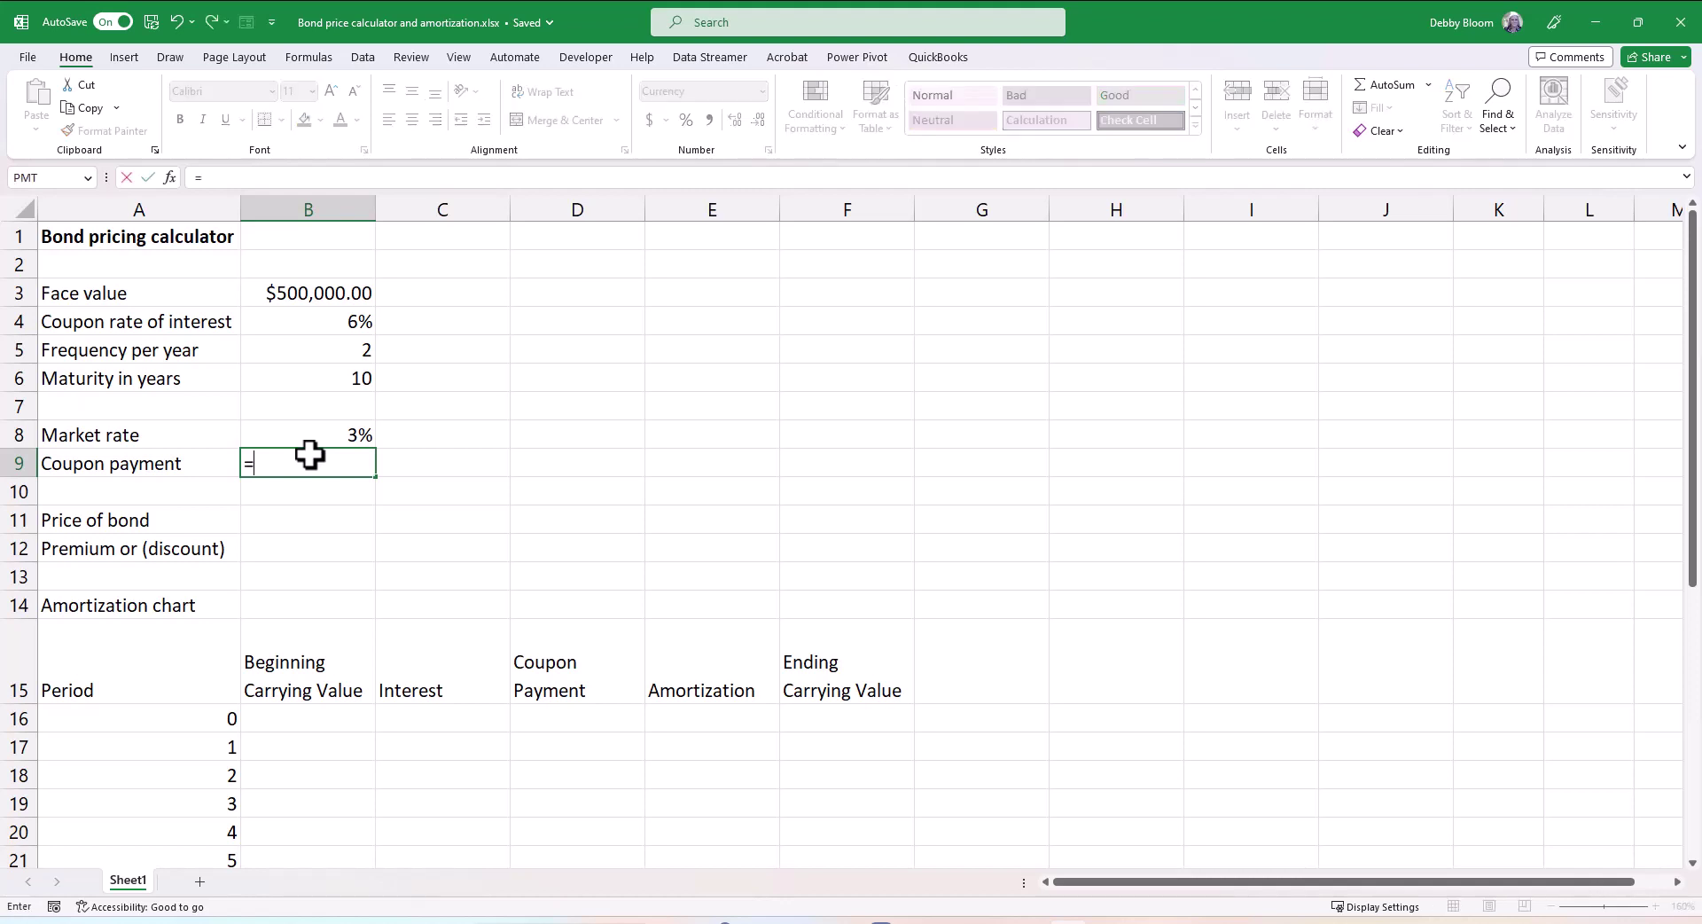
{"action": "left_click", "coordinate": [285, 292]}
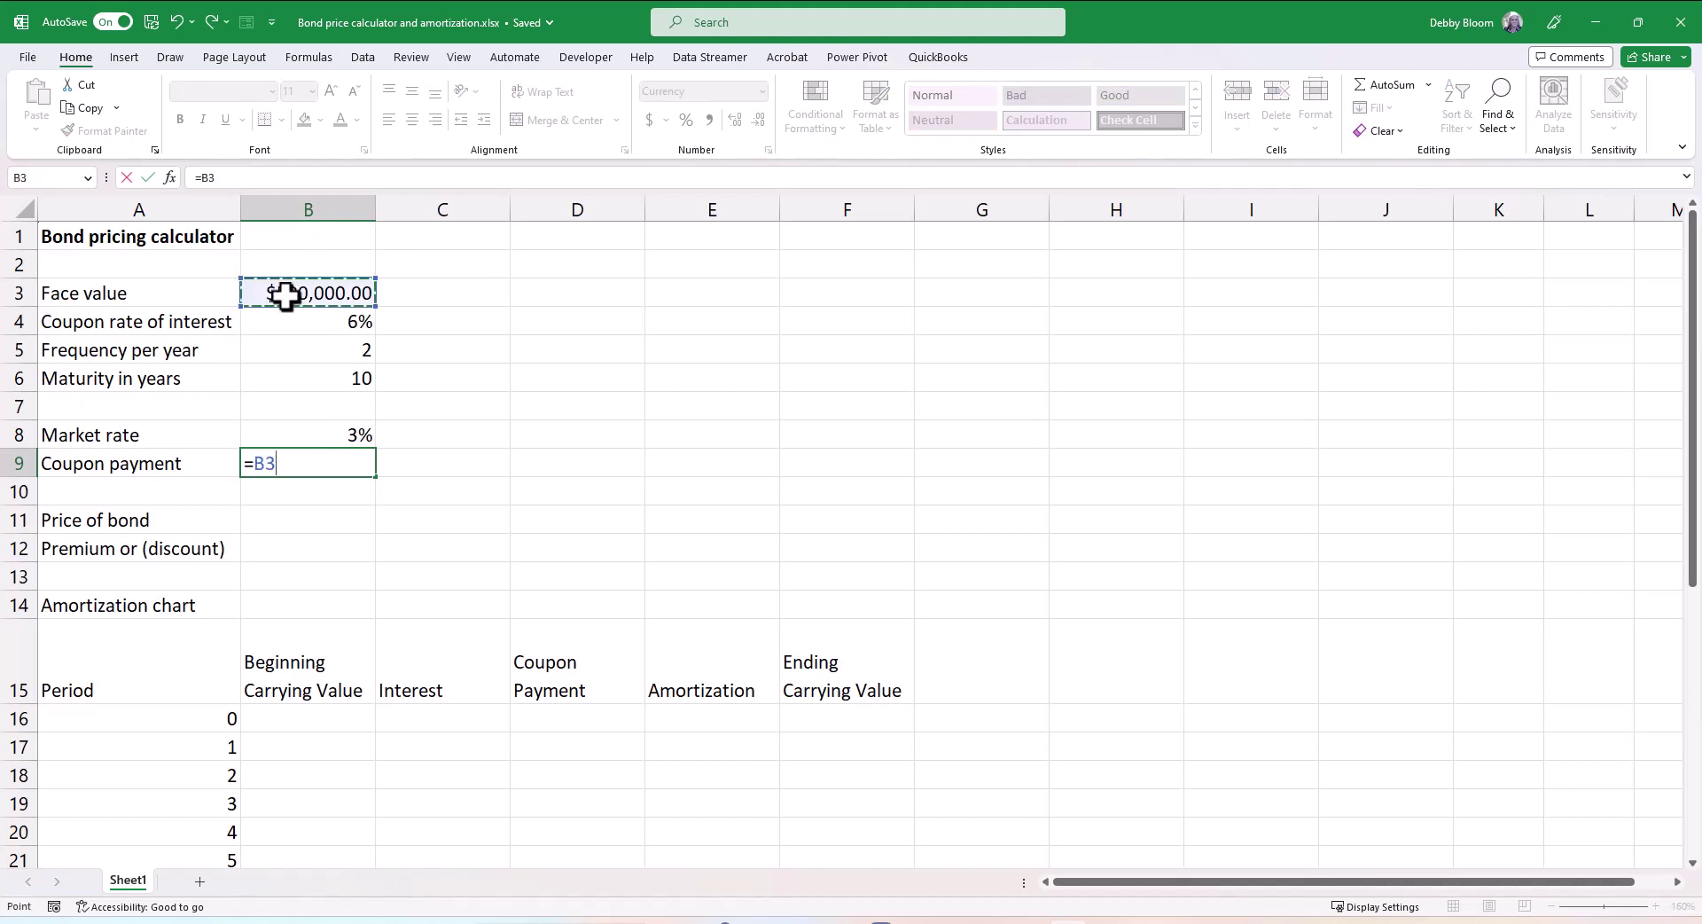
{"action": "type", "text": "*"}
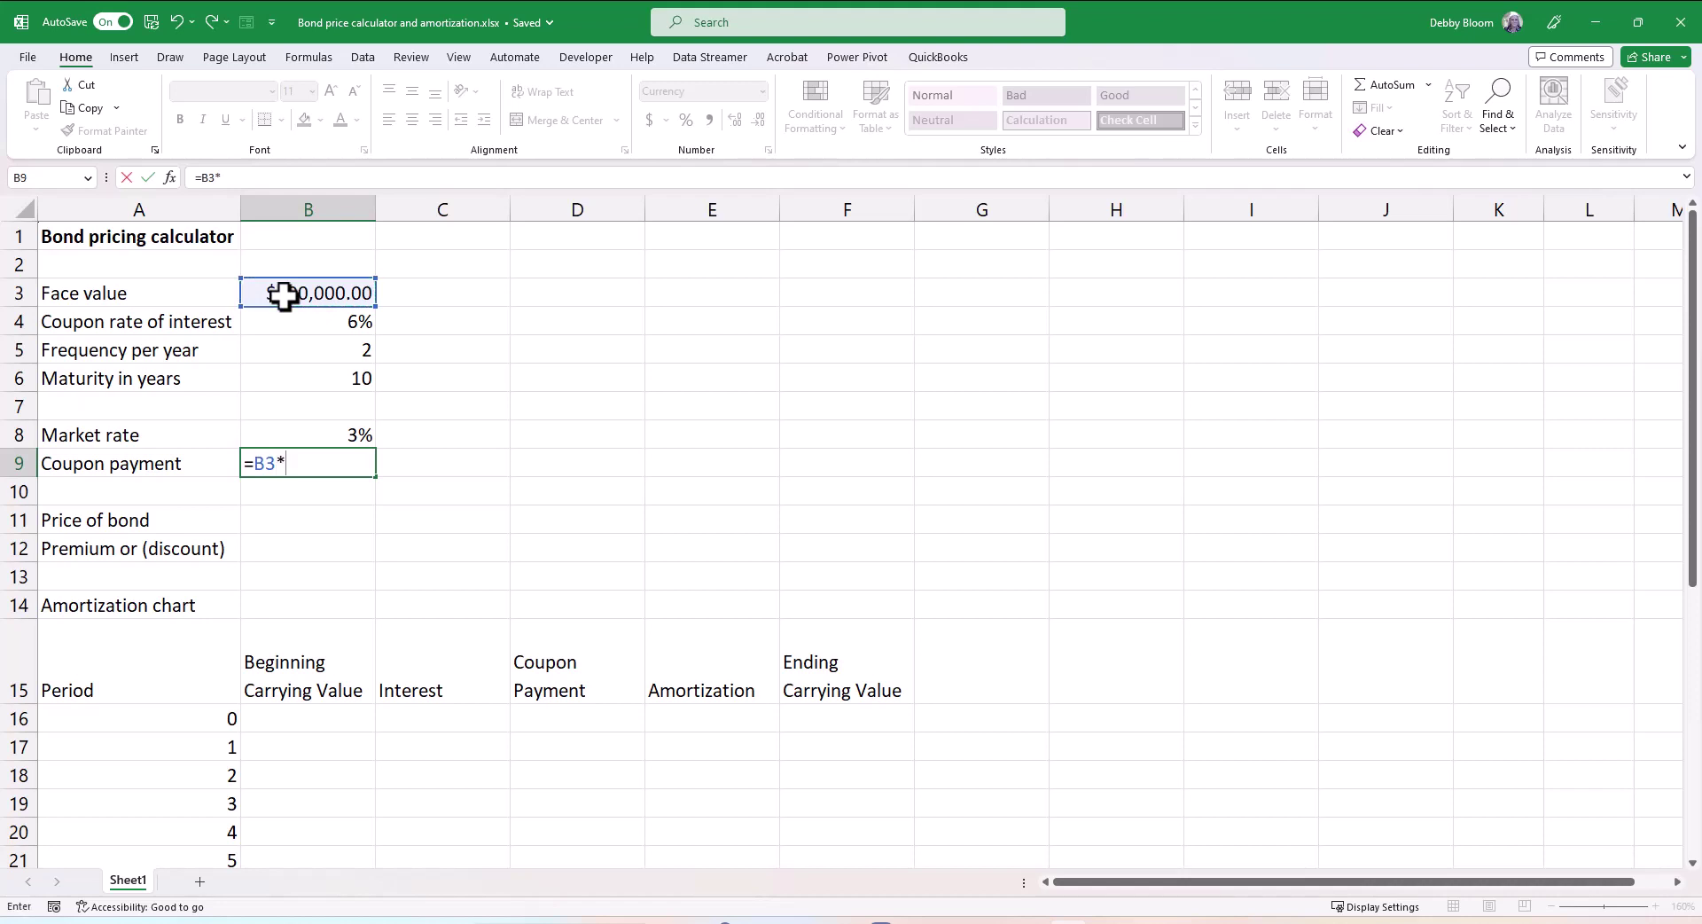
{"action": "left_click", "coordinate": [325, 322]}
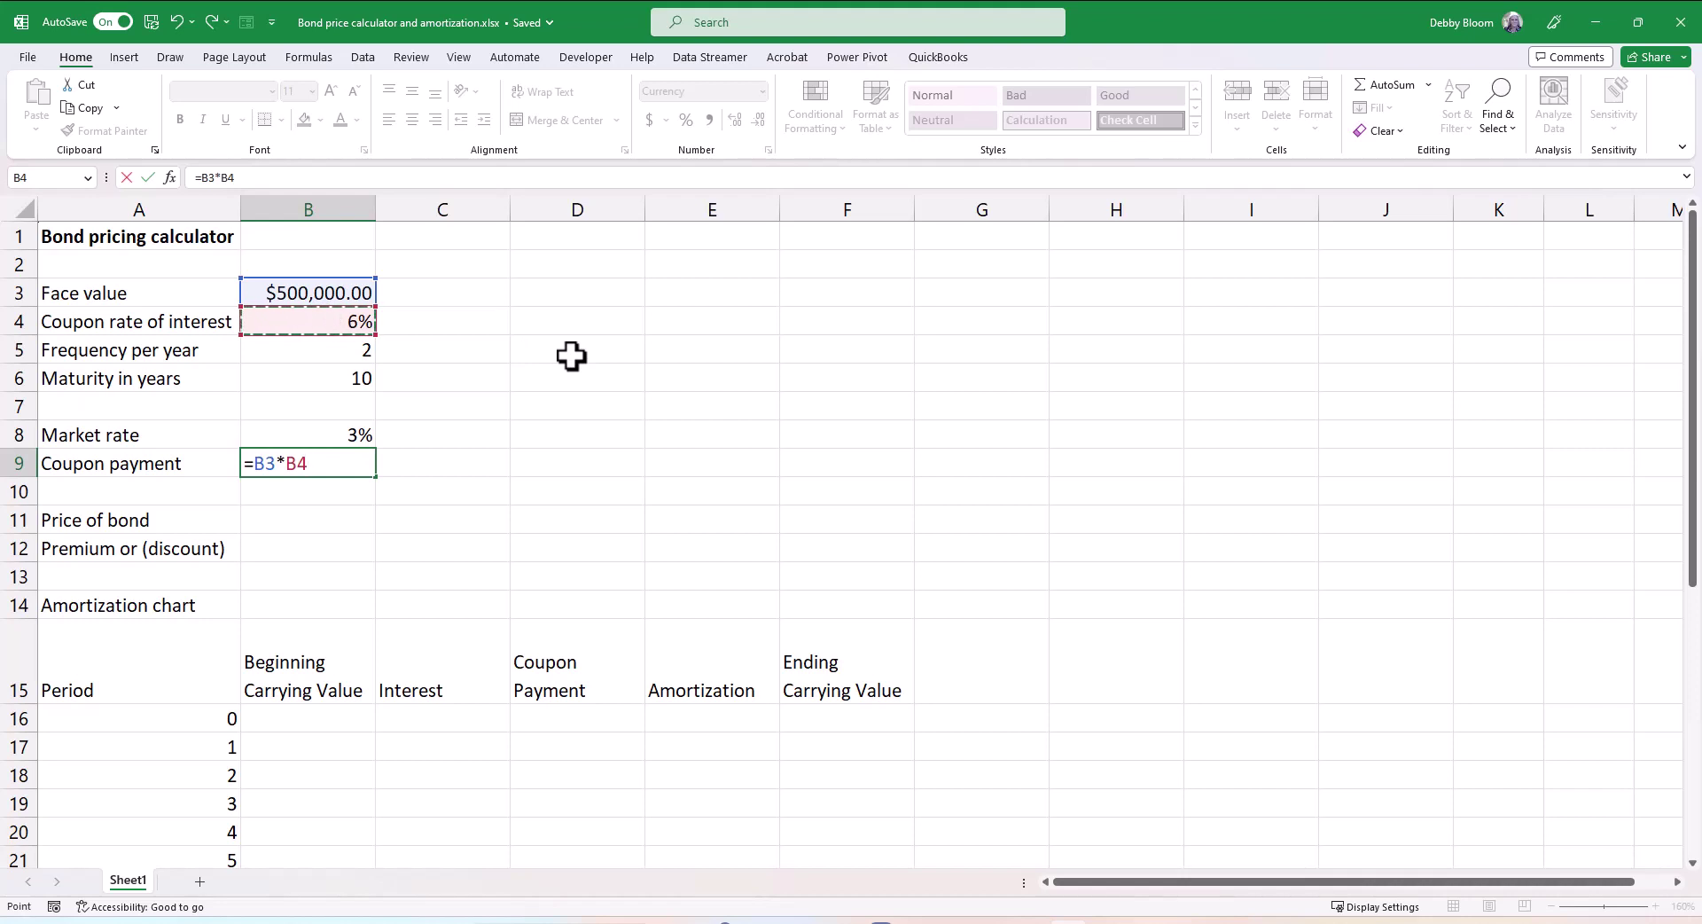
{"action": "type", "text": "/"}
{"action": "left_click", "coordinate": [346, 351]}
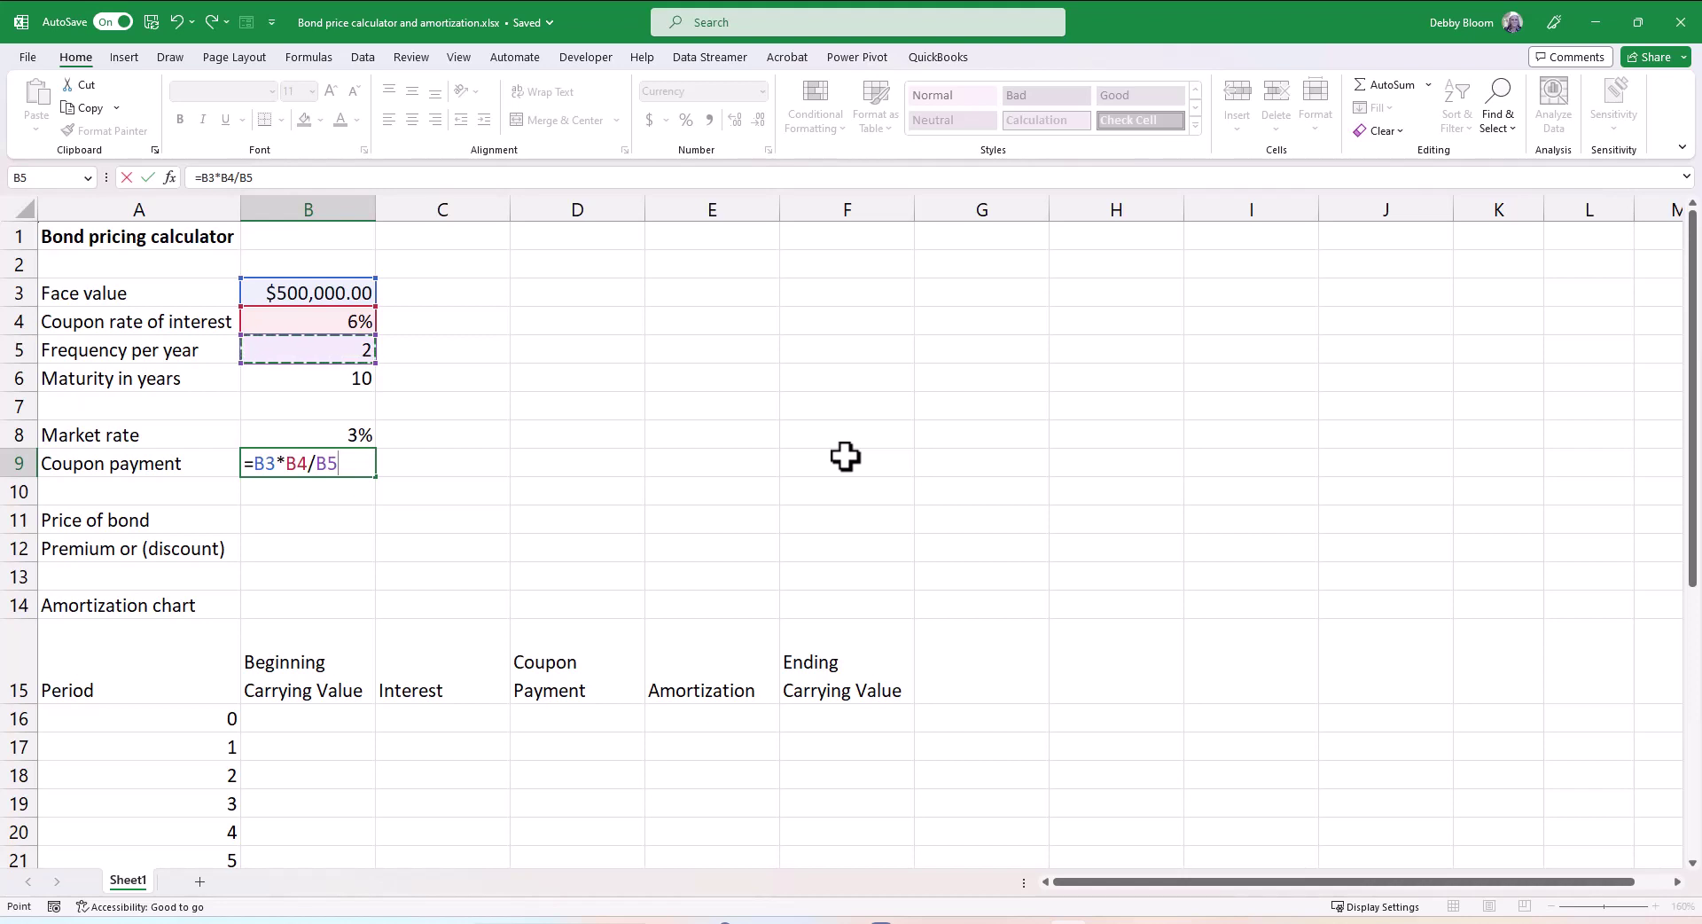
{"action": "key", "text": "Return"}
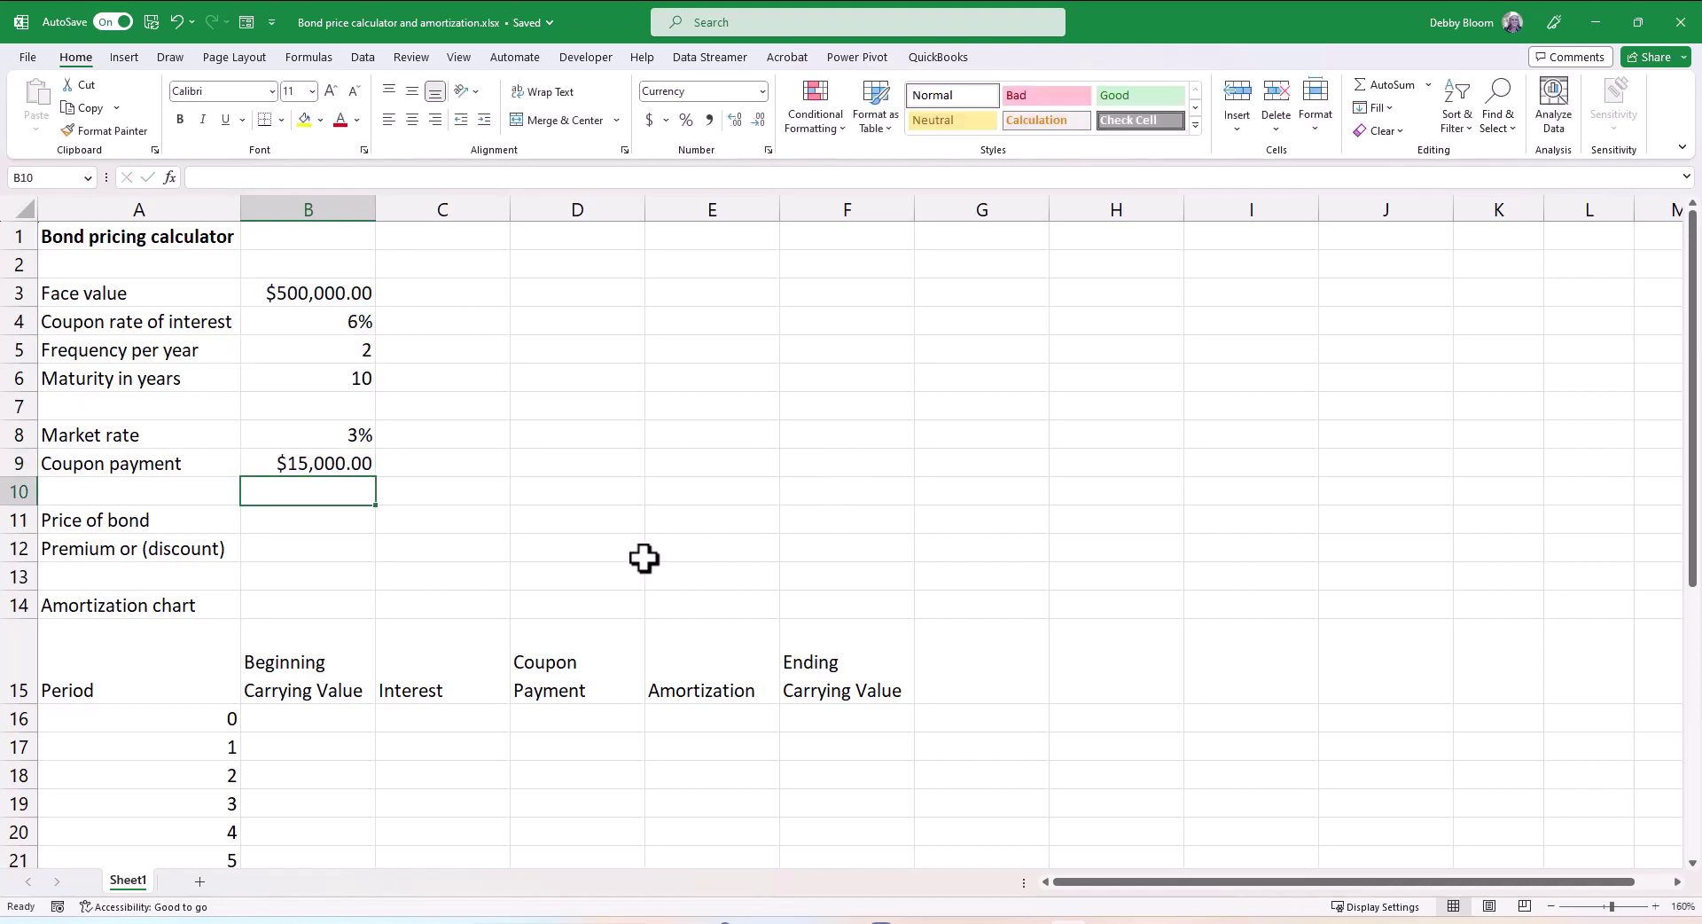
Step: Insert the financial PV function in B11 for the bond price and set its Rate argument to B8/B5
{"action": "left_click", "coordinate": [289, 526]}
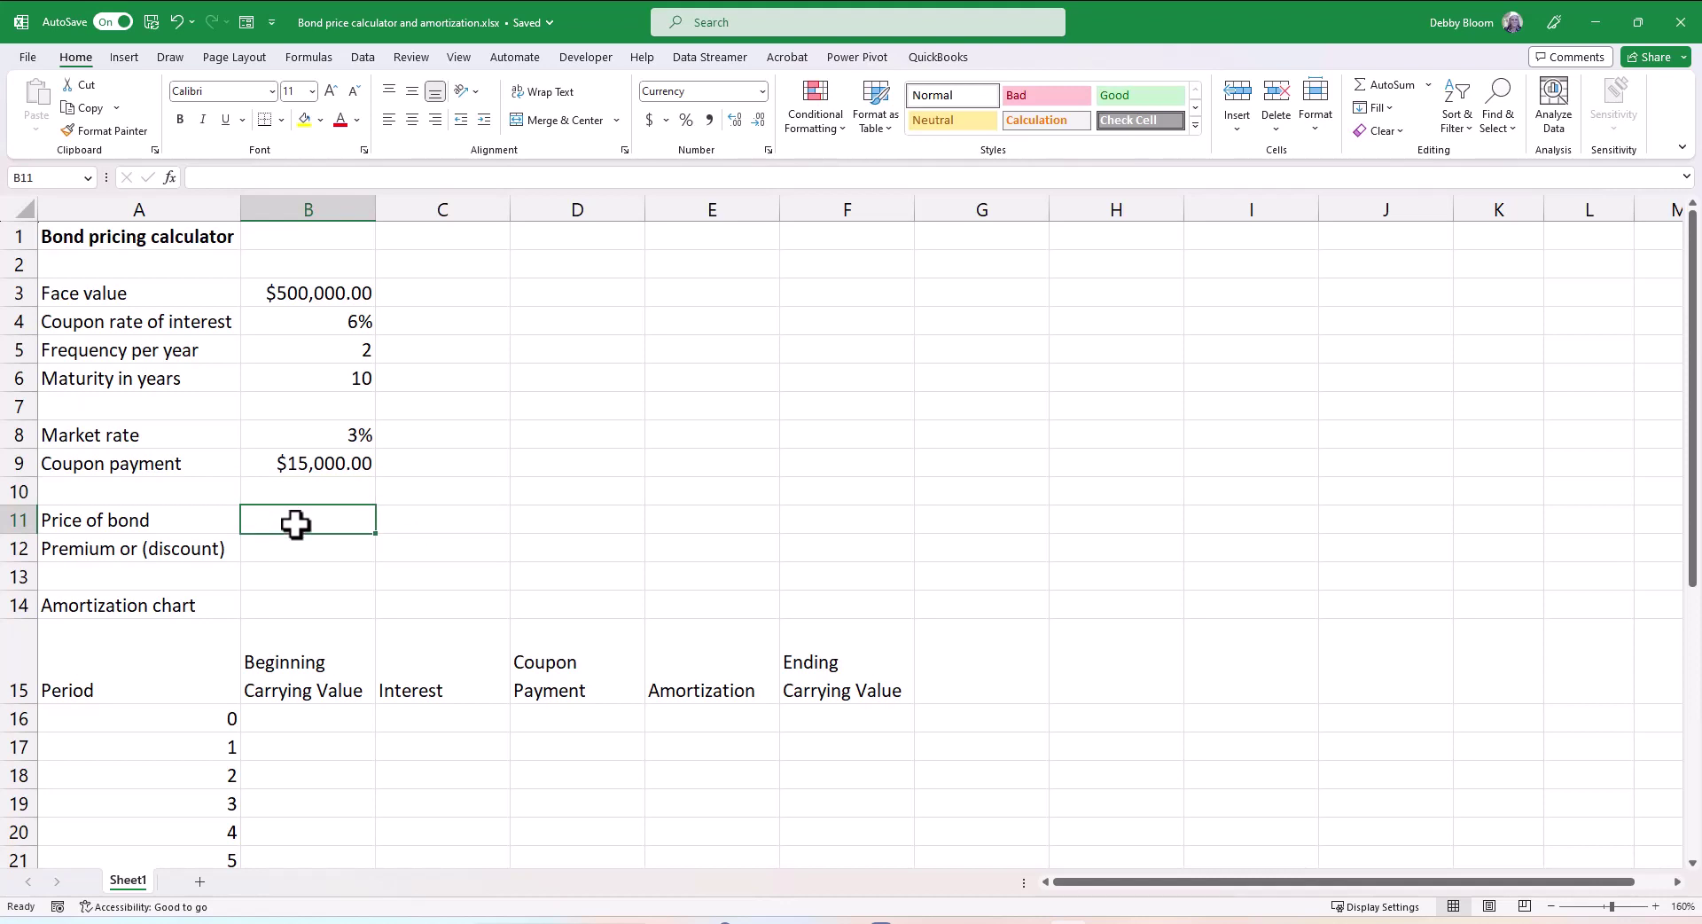
{"action": "left_click", "coordinate": [319, 59]}
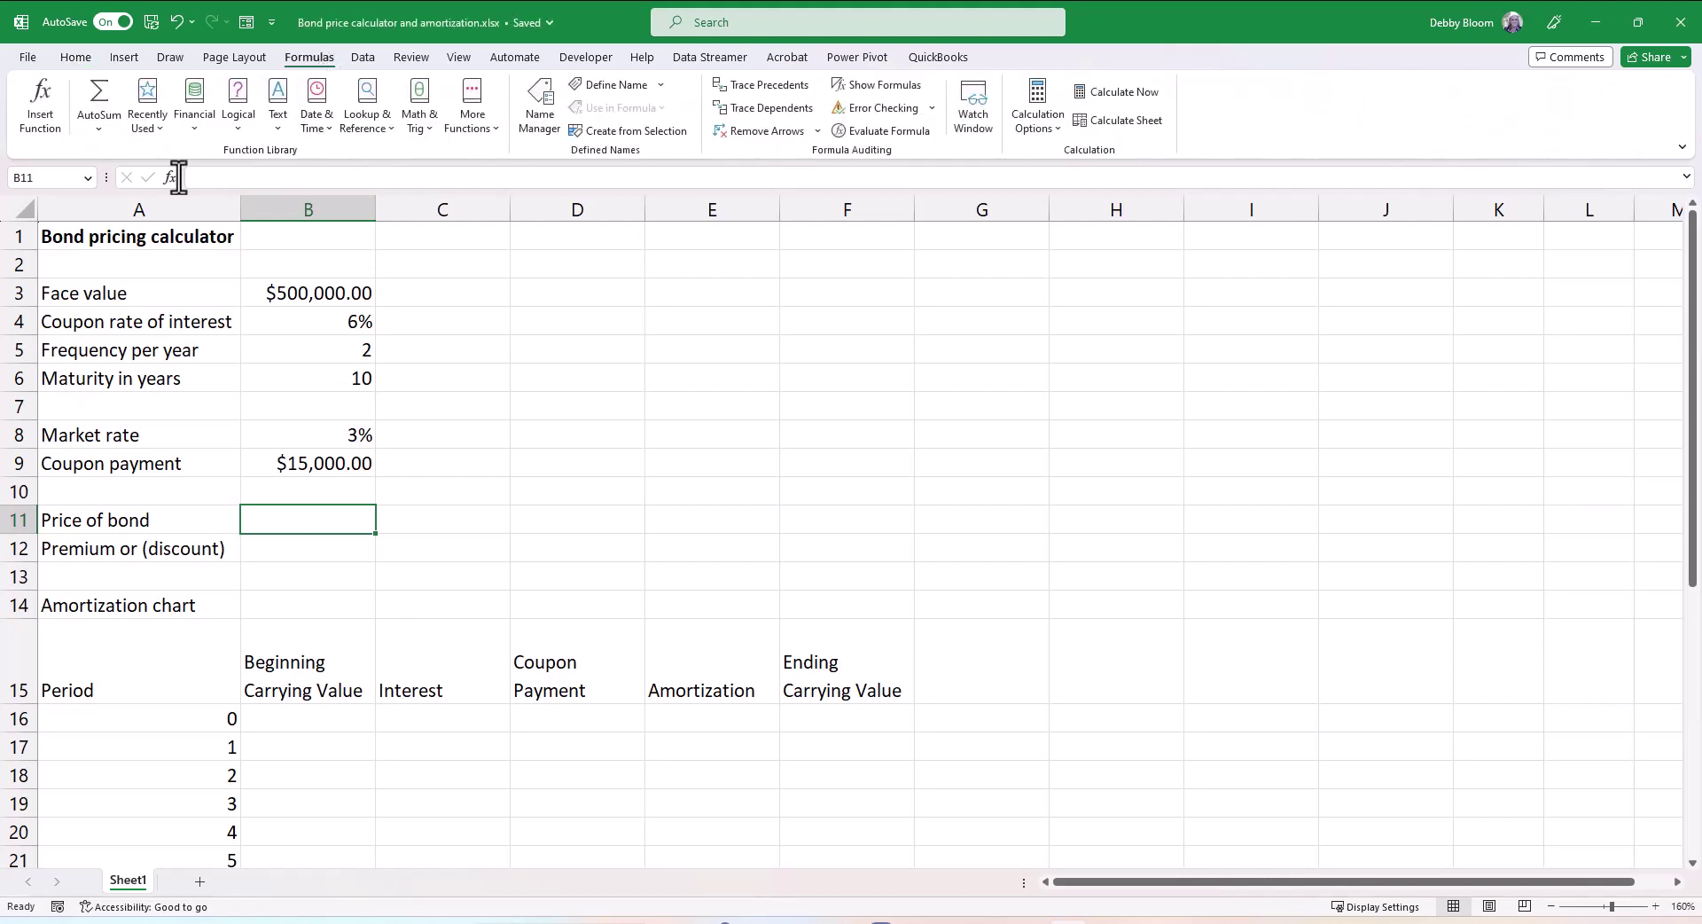
{"action": "left_click", "coordinate": [194, 120]}
{"action": "left_click_drag", "start_coordinate": [318, 190], "coordinate": [294, 401]}
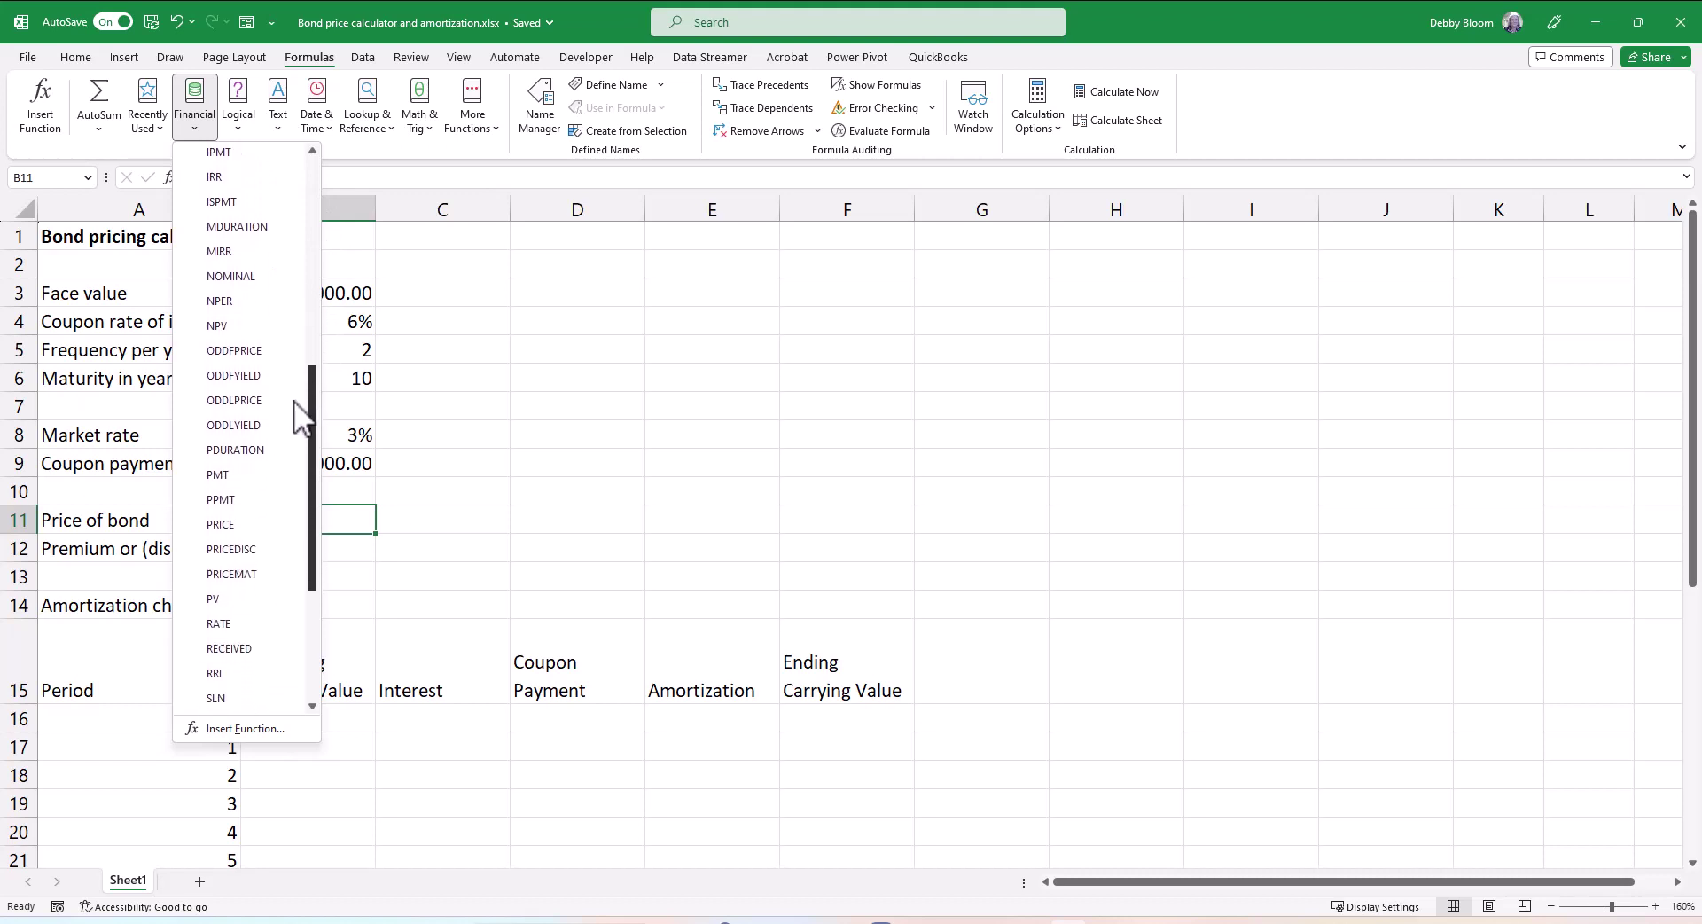
{"action": "left_click", "coordinate": [259, 598]}
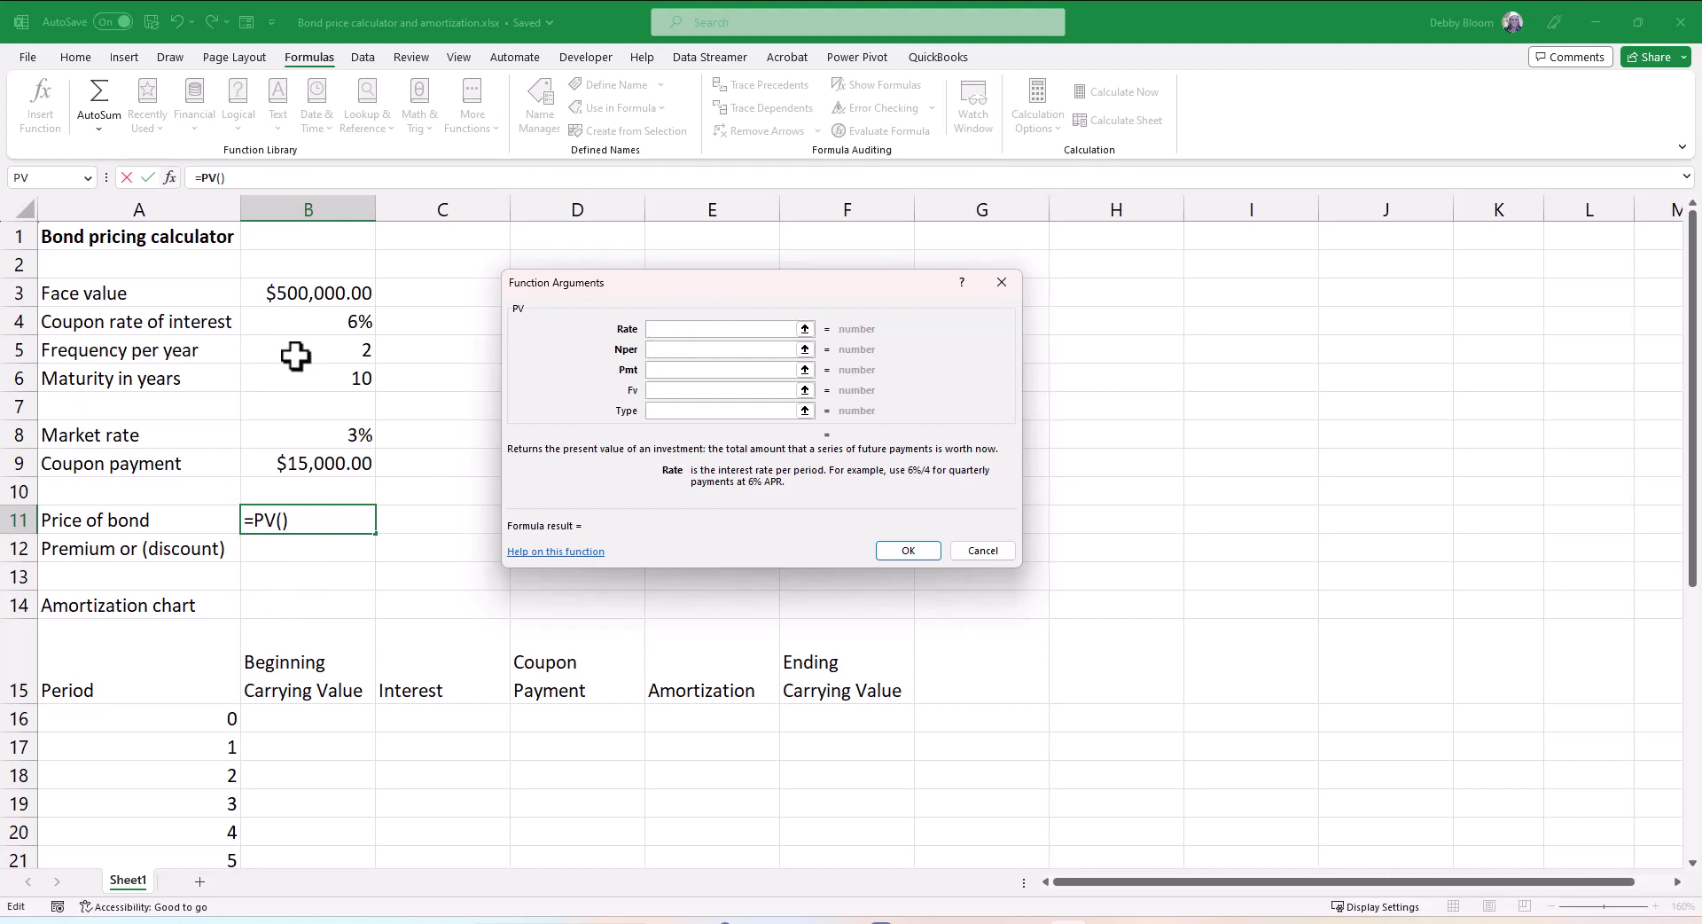
{"action": "left_click", "coordinate": [273, 438]}
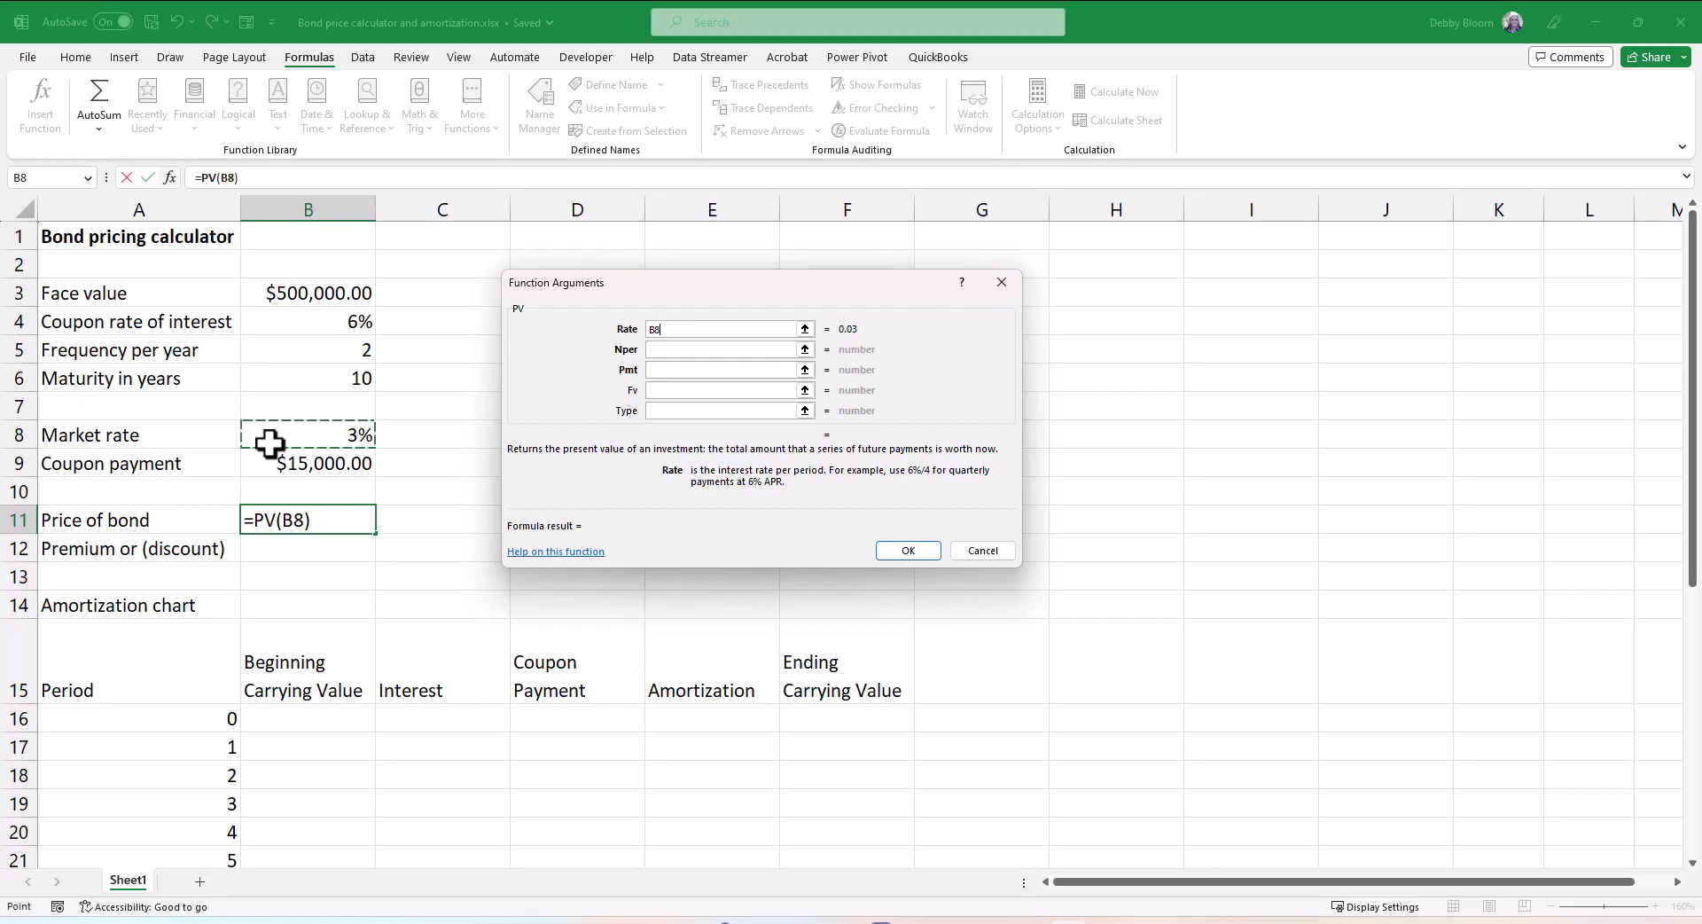
{"action": "type", "text": "/"}
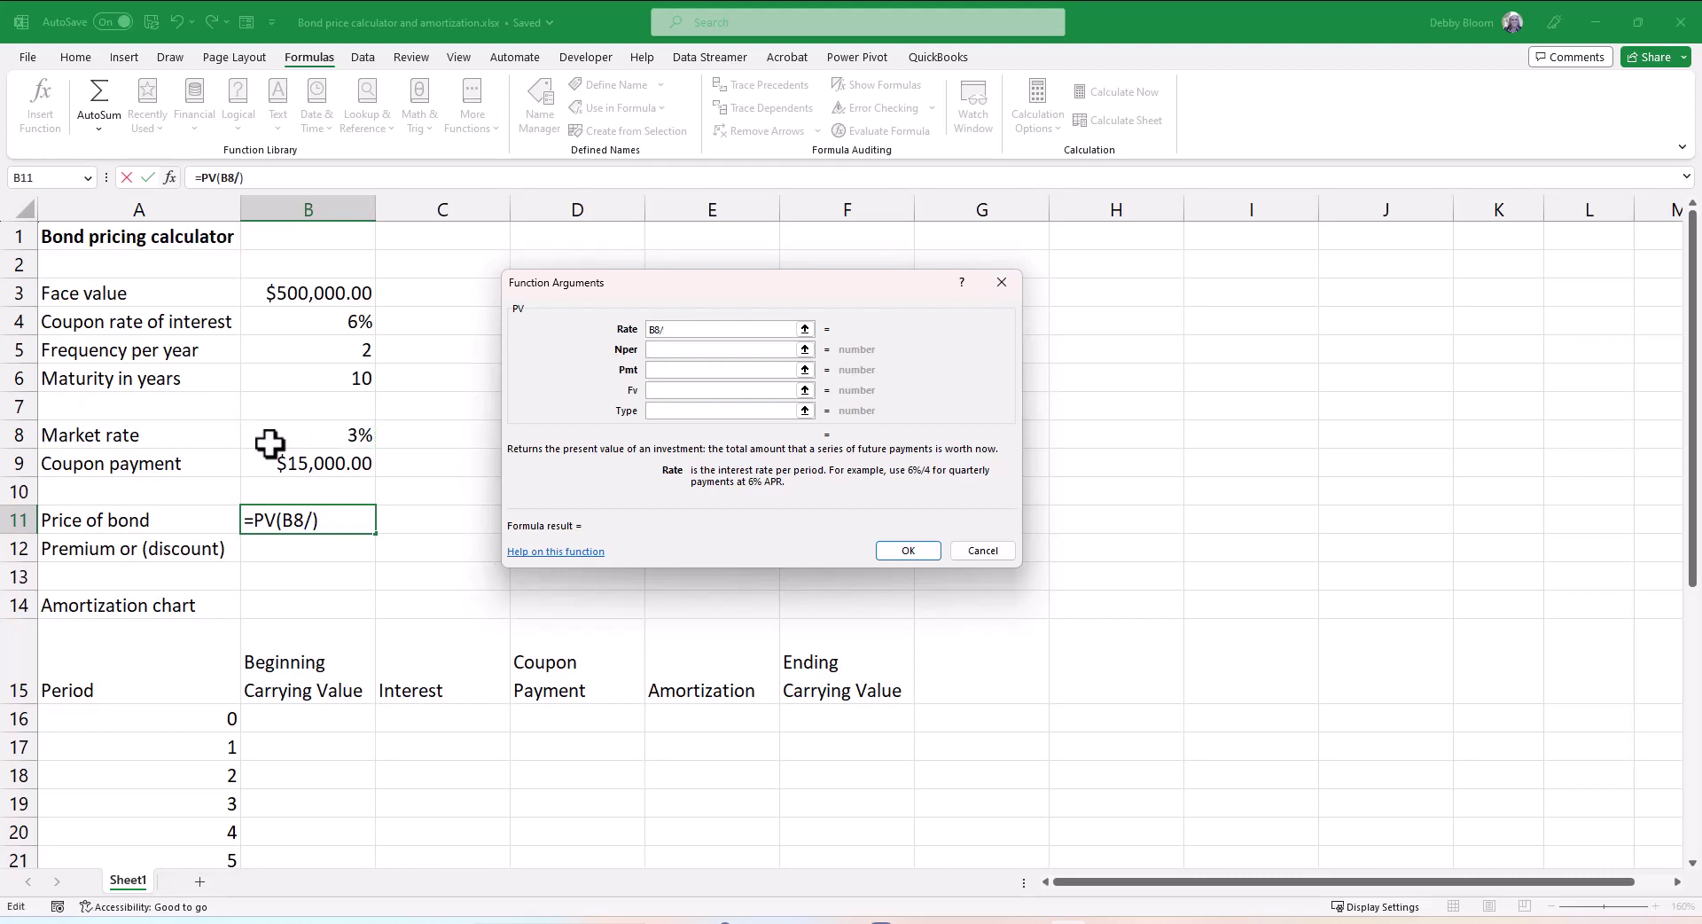
{"action": "left_click", "coordinate": [341, 351]}
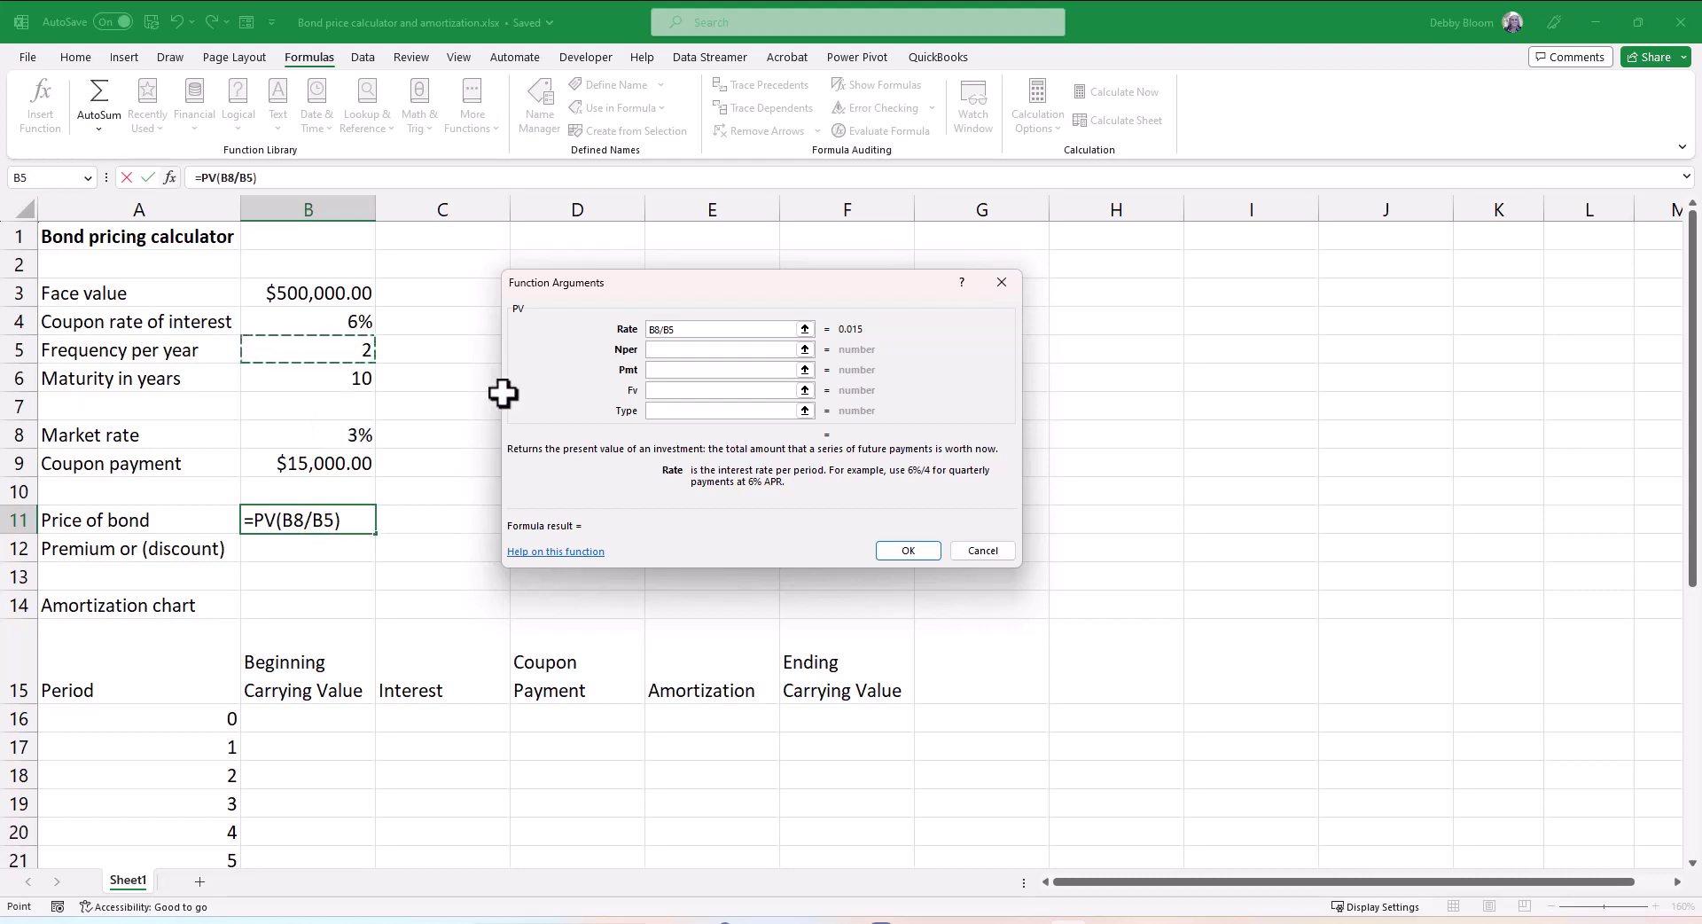
Step: Set the PV function's Nper argument to B6*B5
{"action": "left_click", "coordinate": [665, 349]}
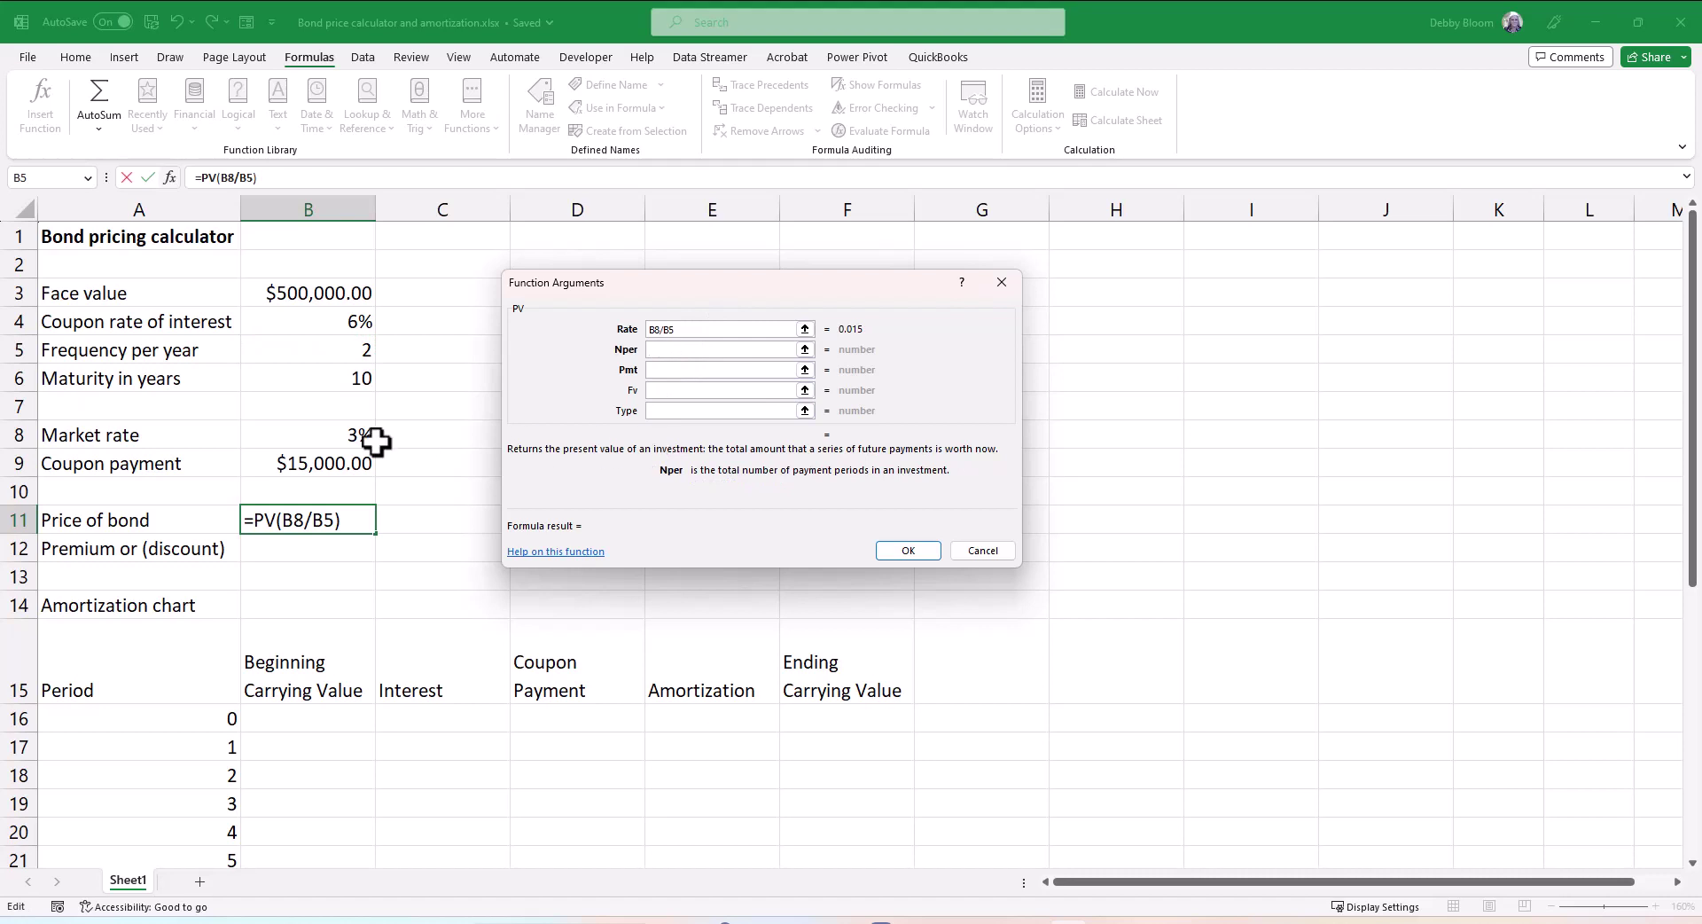
{"action": "left_click", "coordinate": [331, 378]}
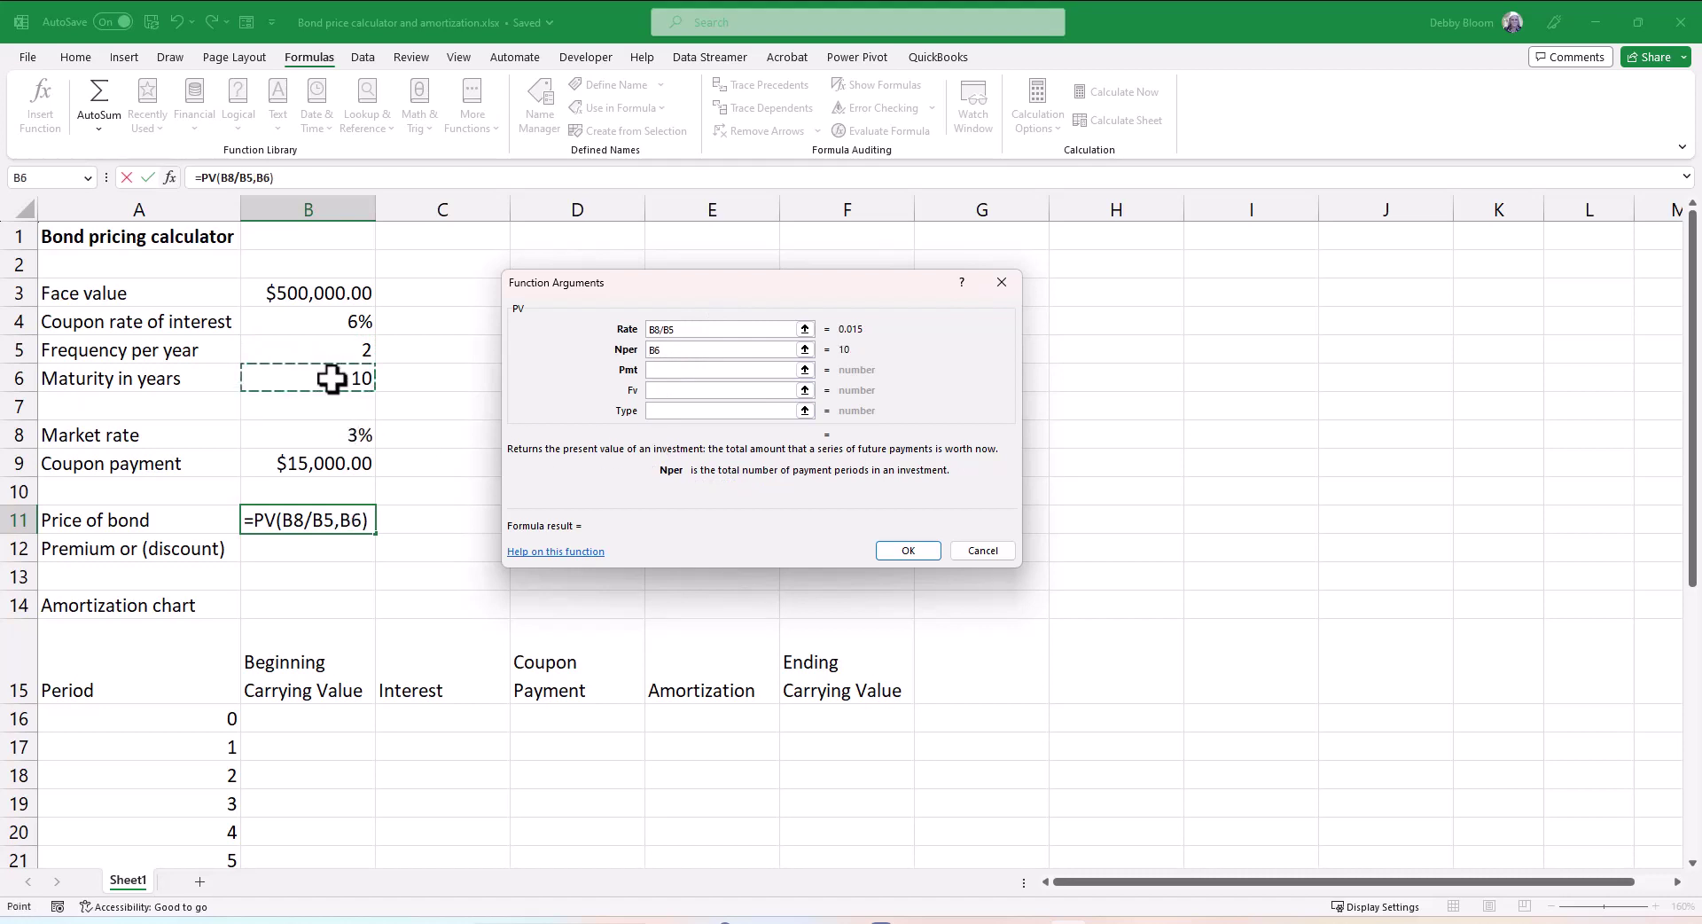
{"action": "type", "text": "*"}
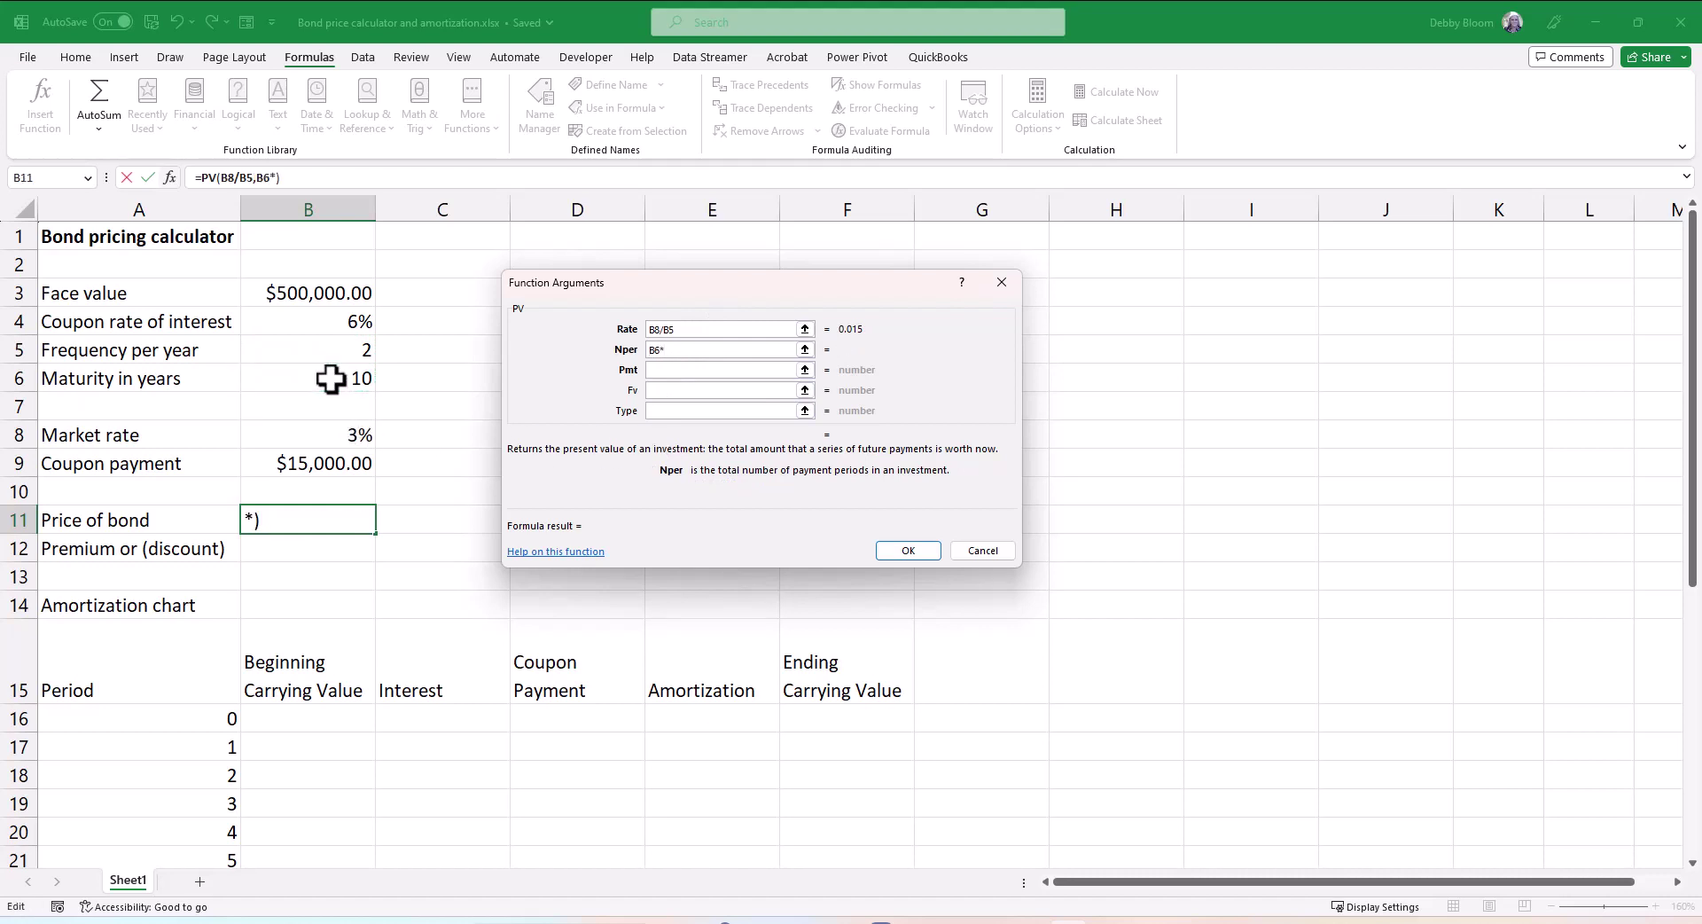
{"action": "left_click", "coordinate": [332, 353]}
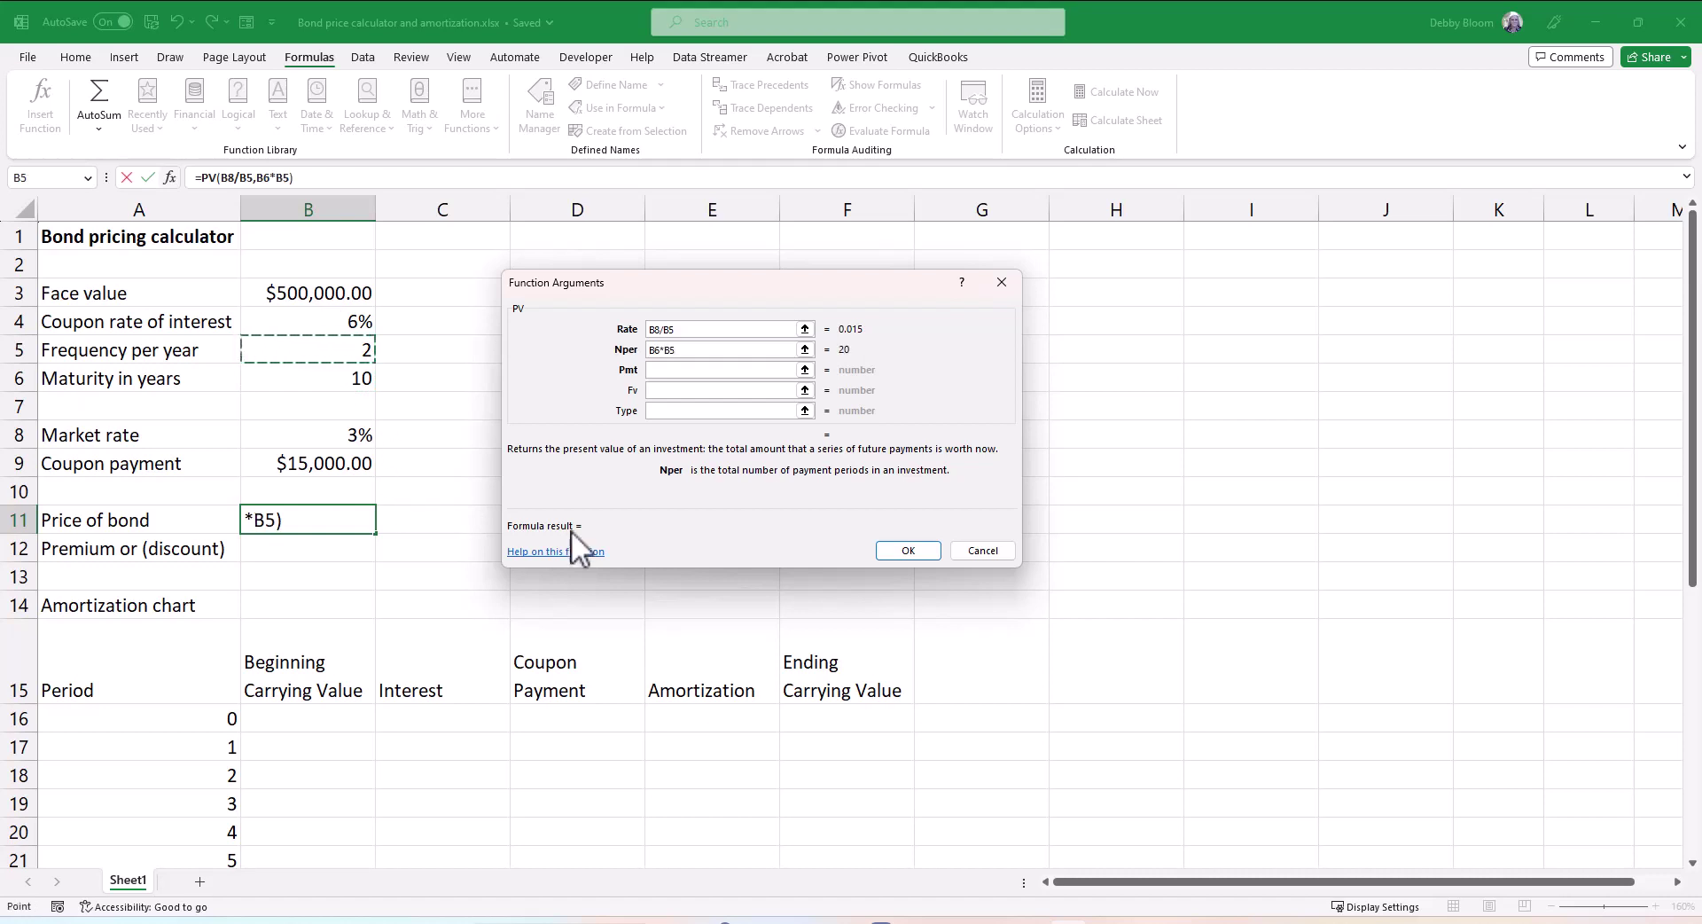
Step: Set the PV function's Pmt argument to -B9 and Fv to -B3, then accept the bond price formula
{"action": "left_click", "coordinate": [656, 371]}
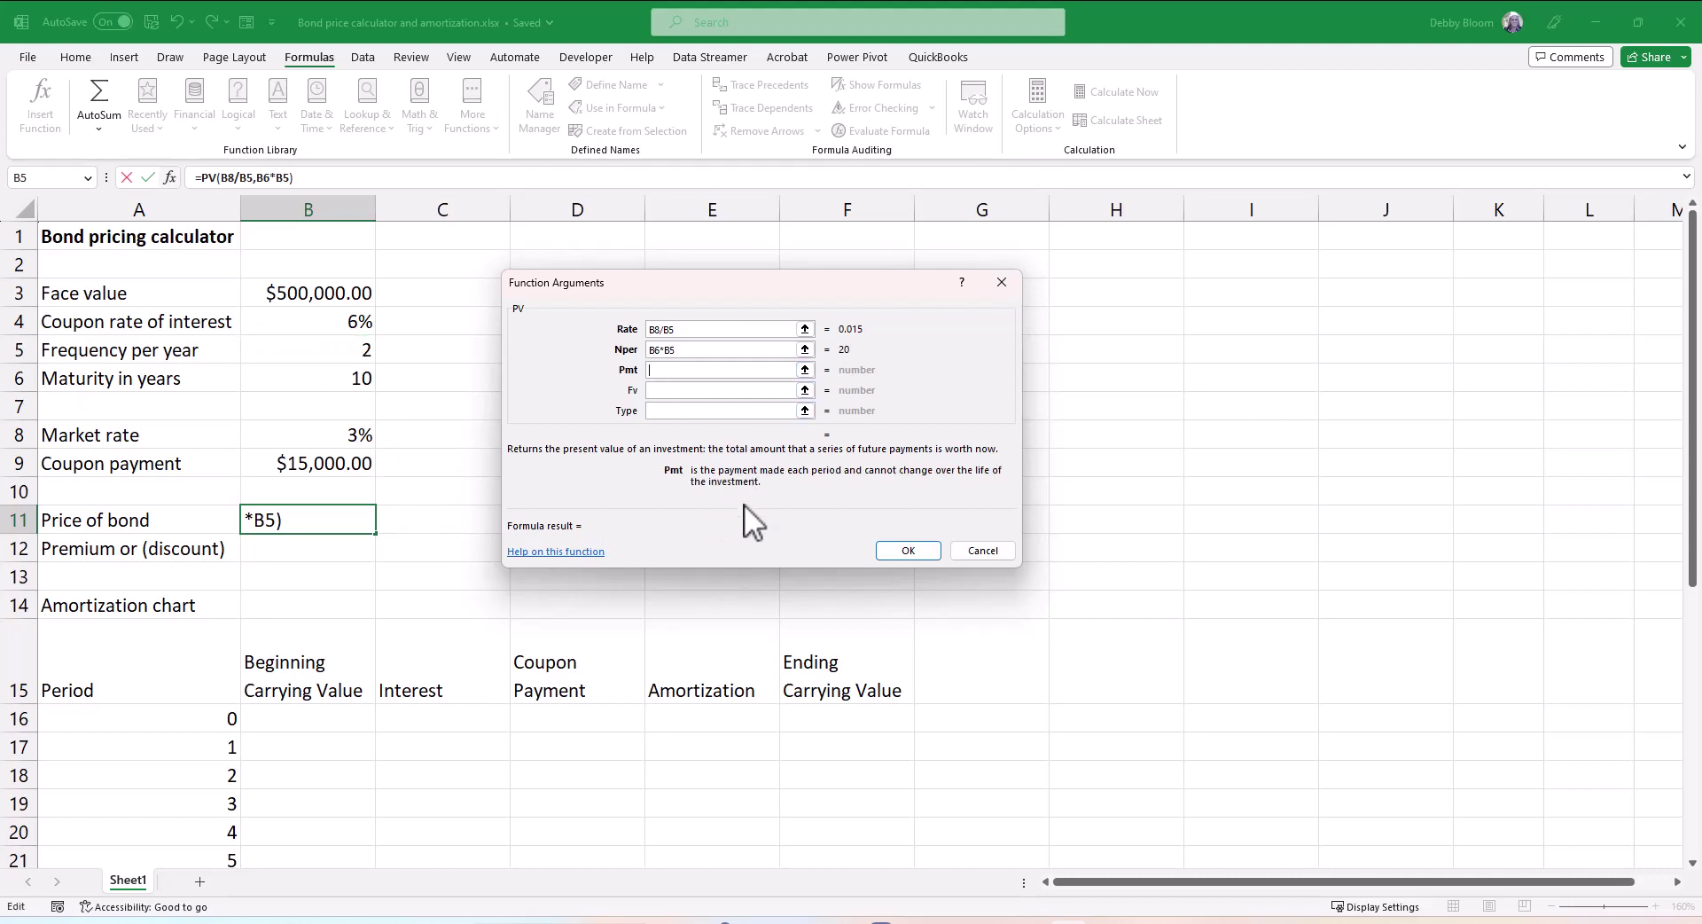
{"action": "type", "text": "-"}
{"action": "left_click", "coordinate": [317, 460]}
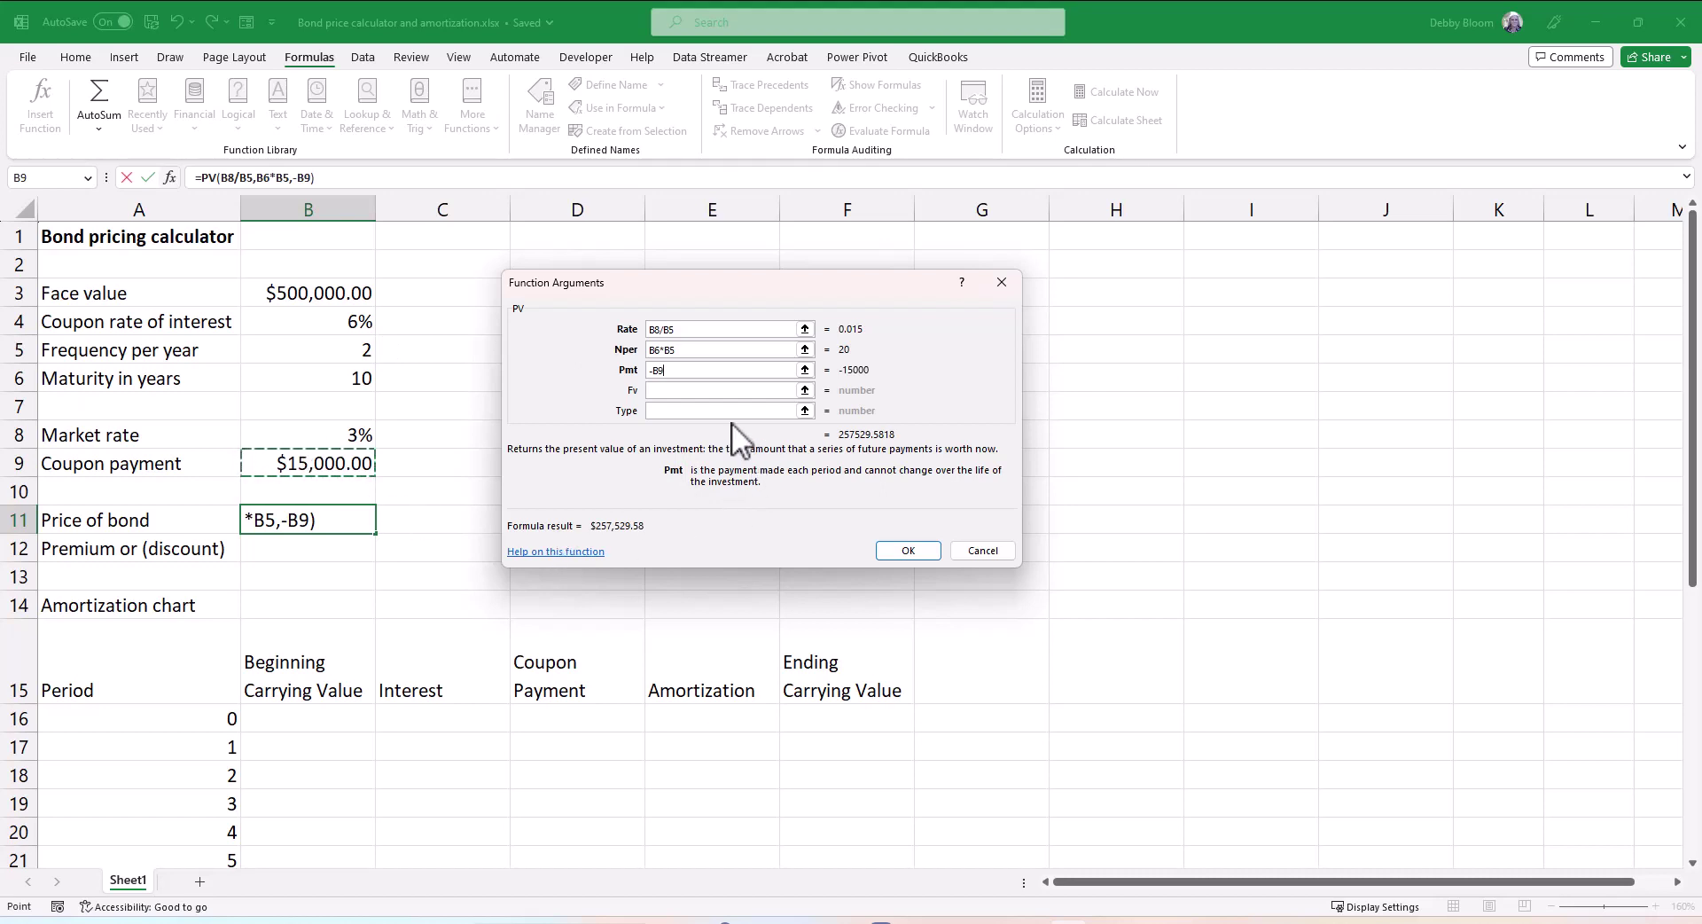
{"action": "left_click", "coordinate": [676, 390]}
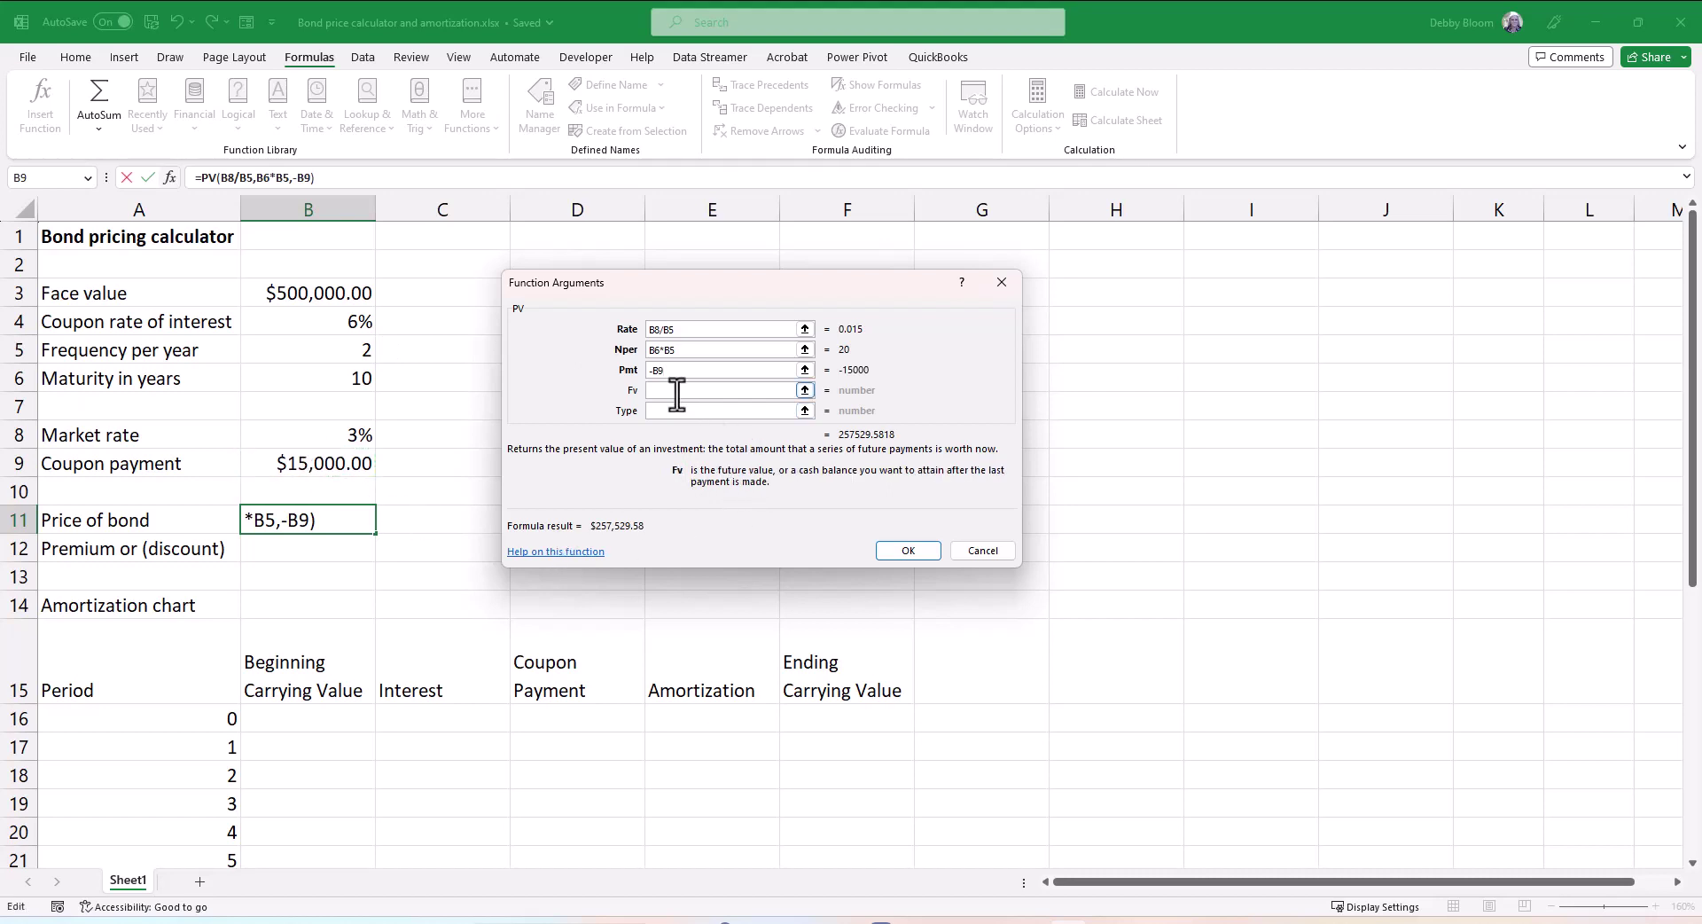
{"action": "type", "text": "-"}
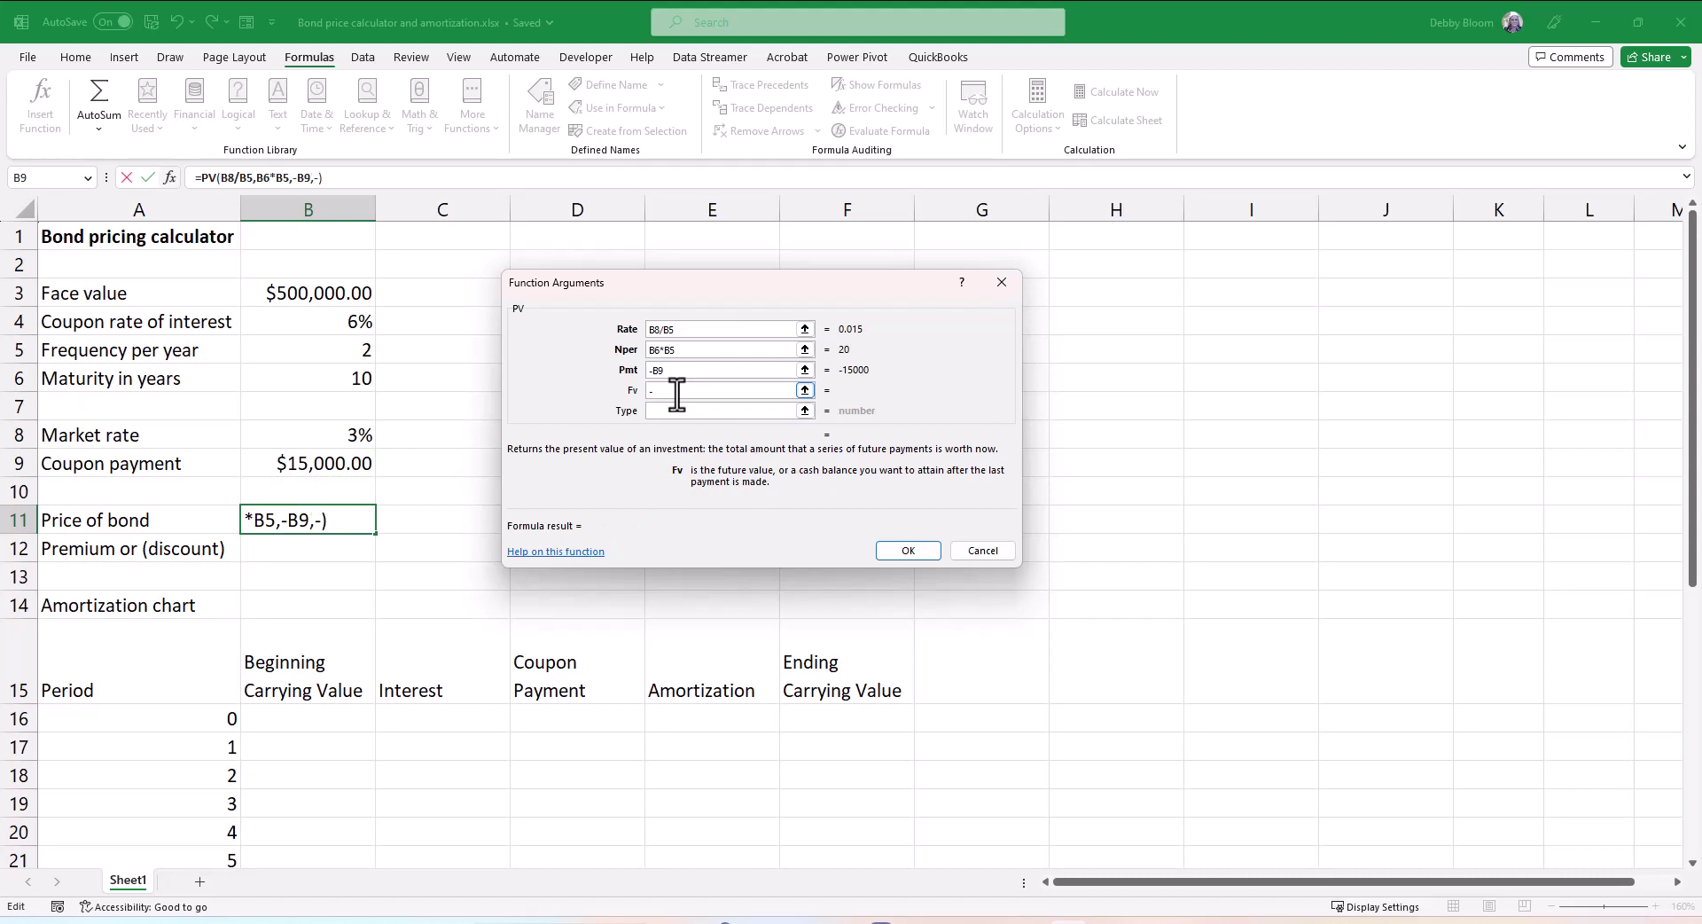
{"action": "left_click", "coordinate": [293, 295]}
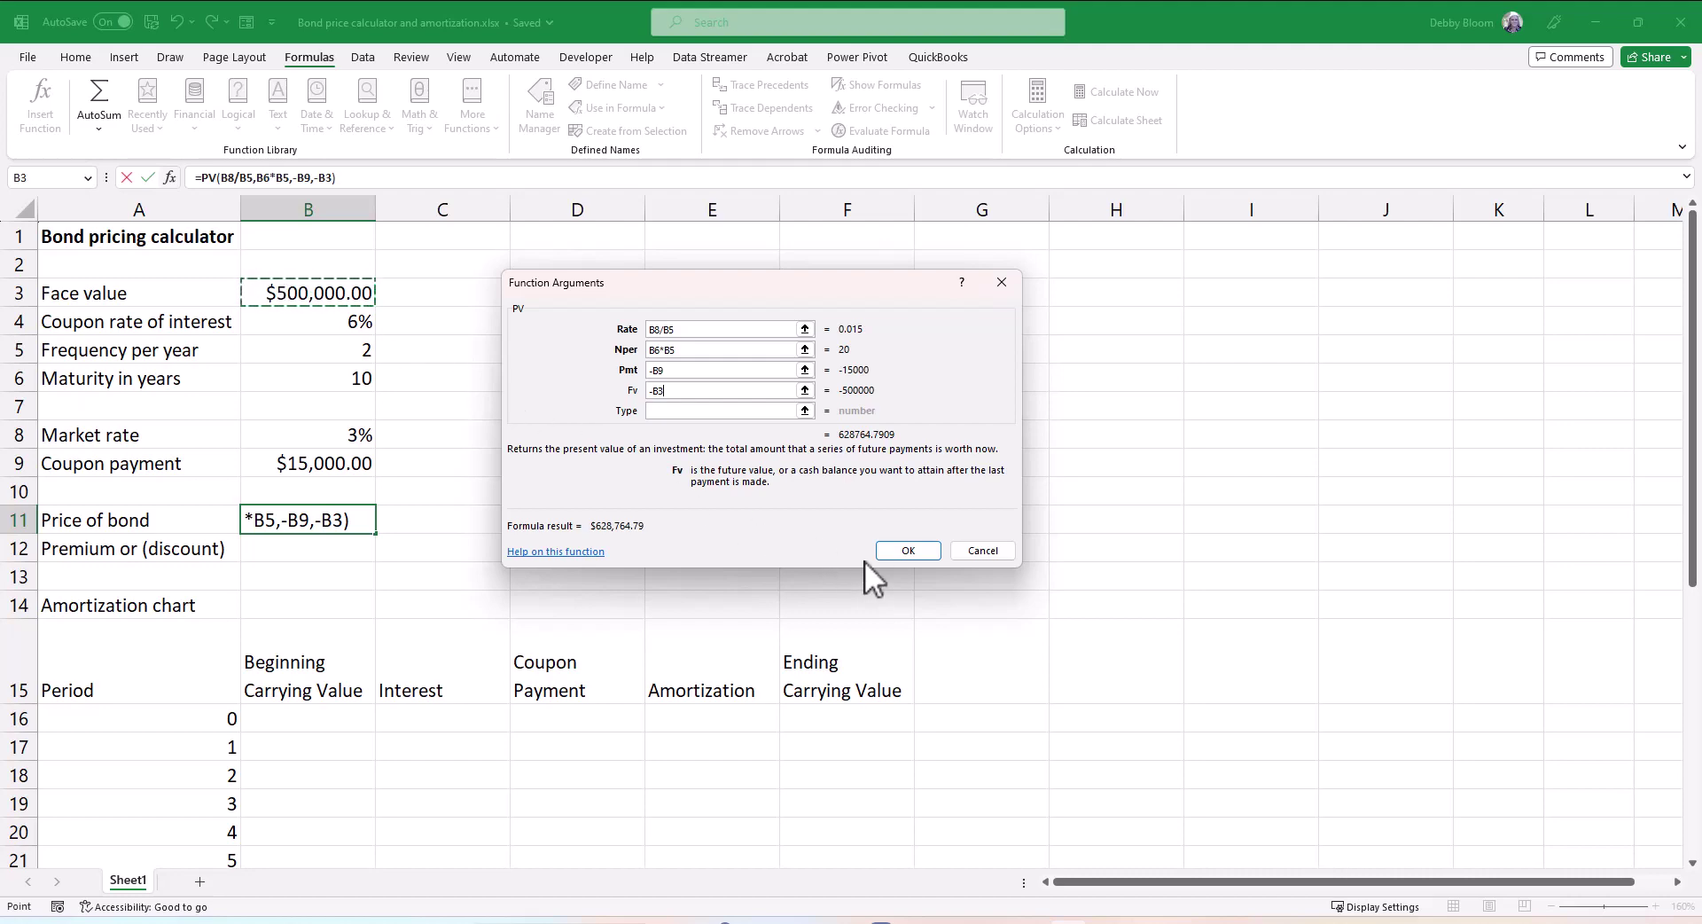
{"action": "left_click", "coordinate": [909, 551]}
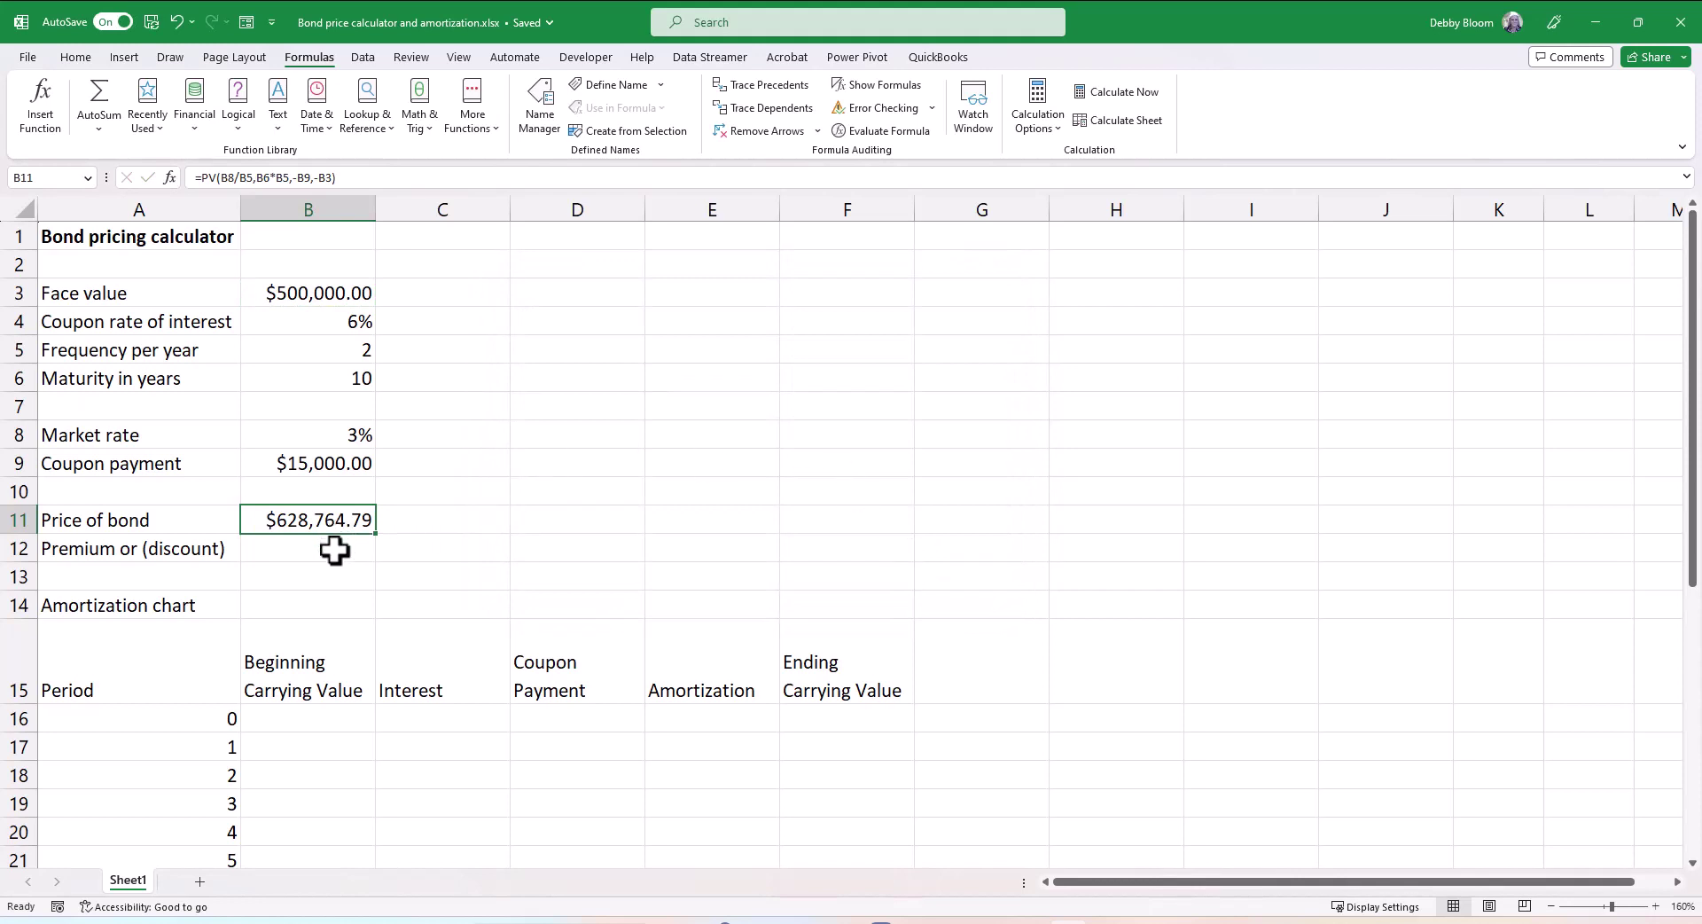
Step: Calculate the premium or discount in B12 with the formula =B11-B3
{"action": "left_click", "coordinate": [335, 549]}
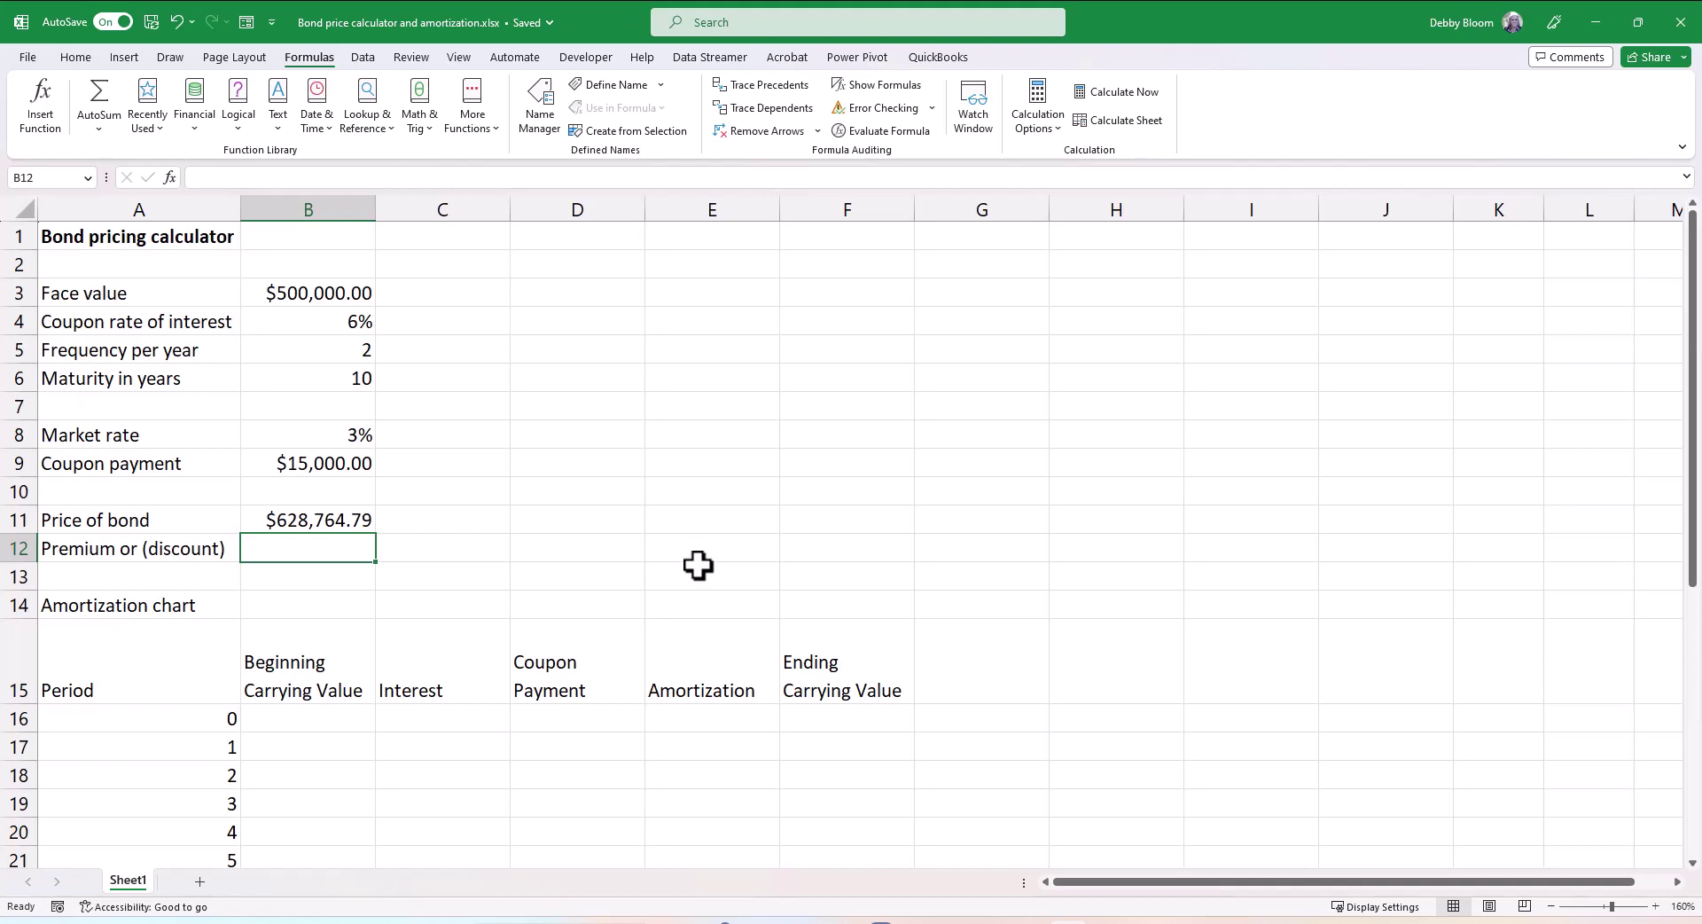
{"action": "type", "text": "="}
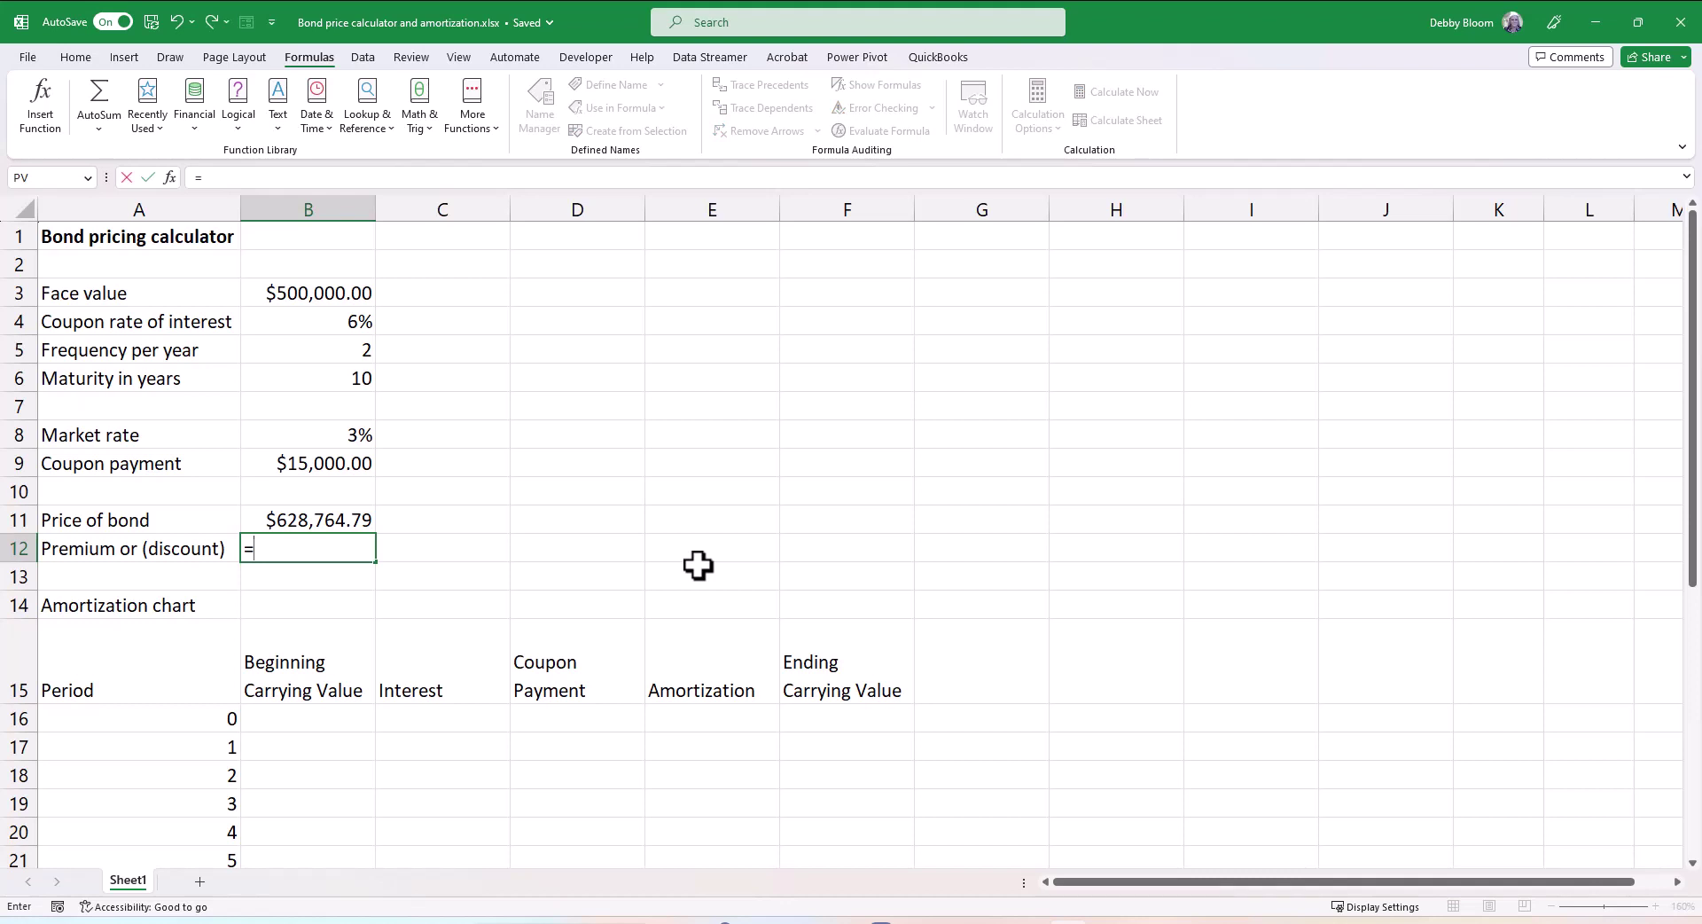
{"action": "left_click", "coordinate": [293, 519]}
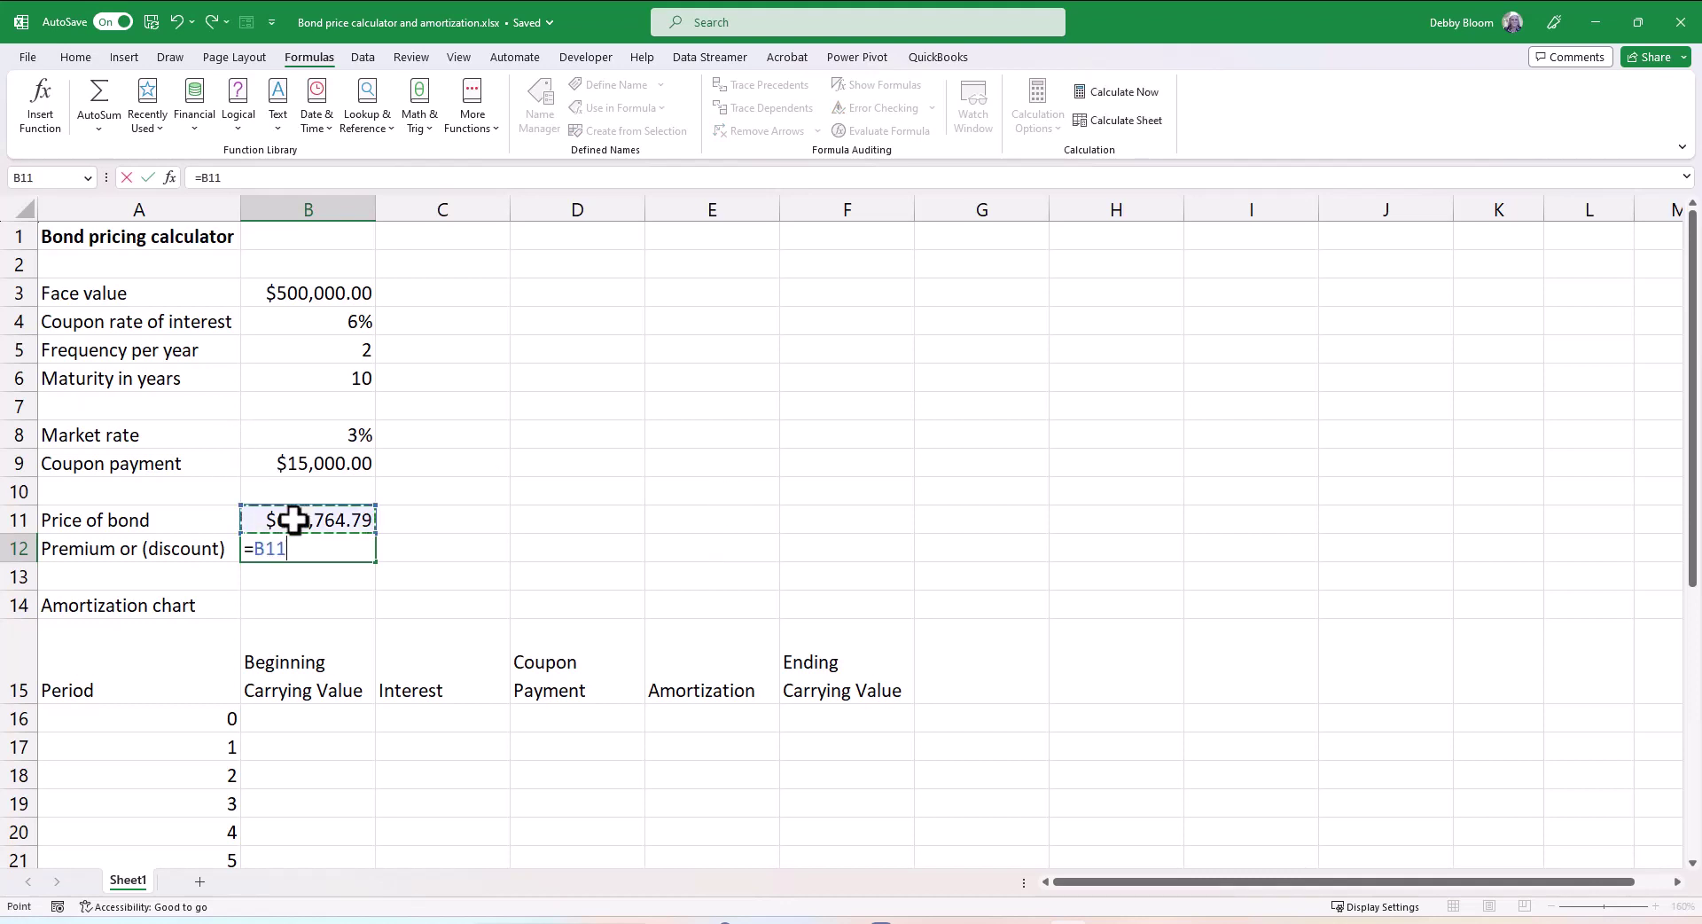
{"action": "type", "text": "-"}
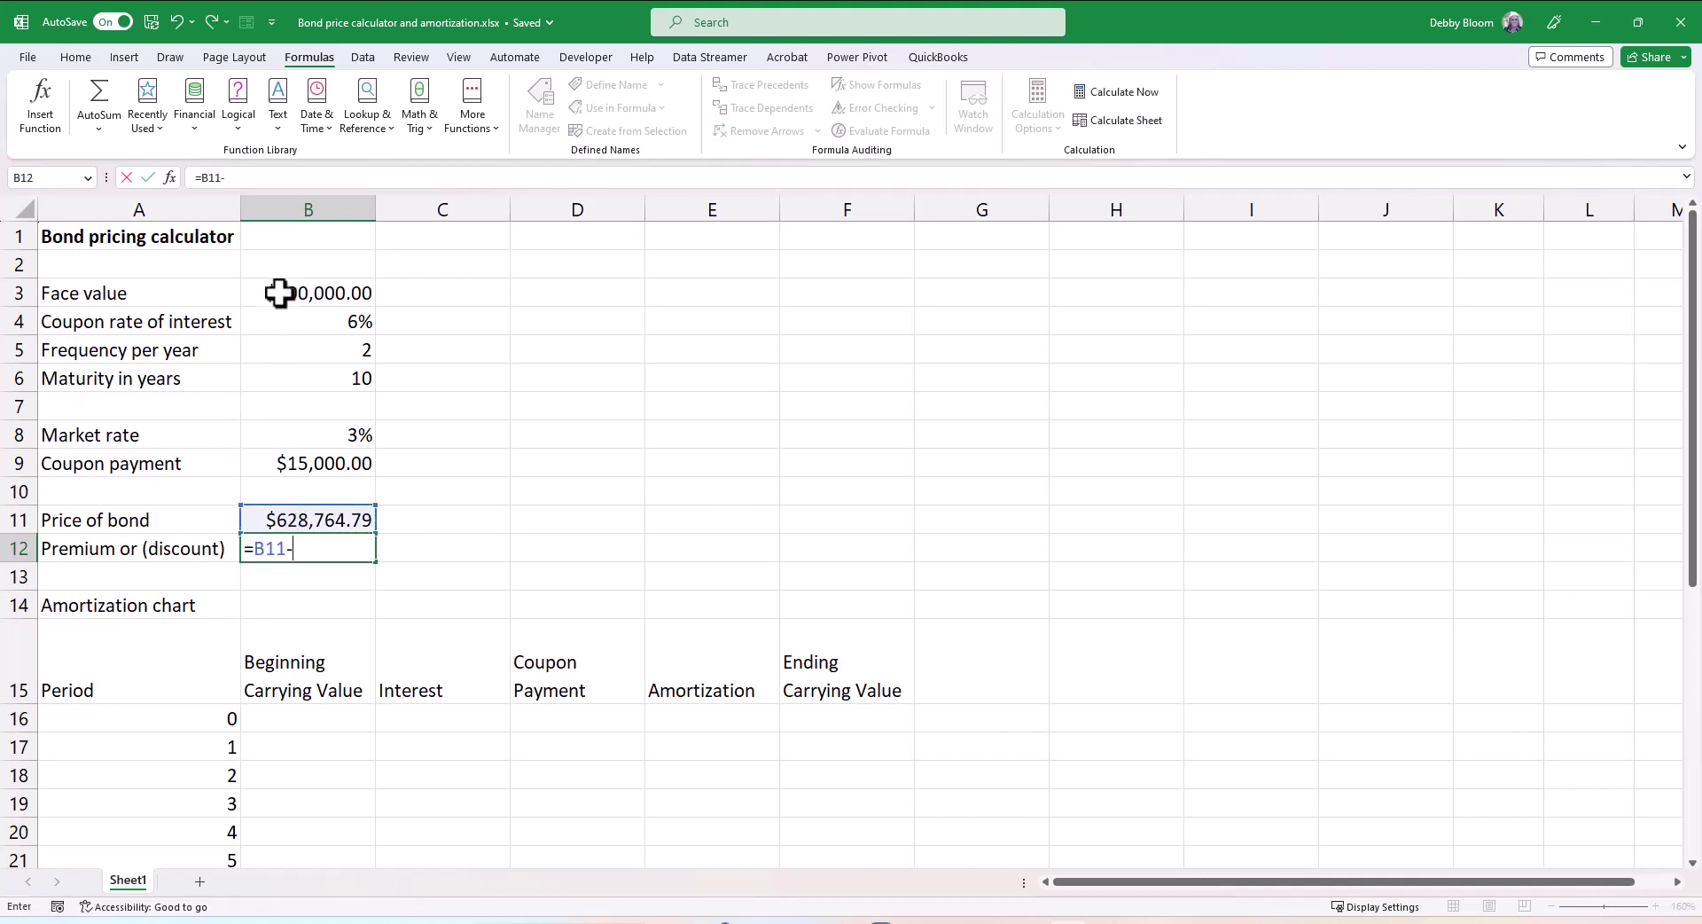
{"action": "left_click", "coordinate": [280, 293]}
{"action": "key", "text": "Return"}
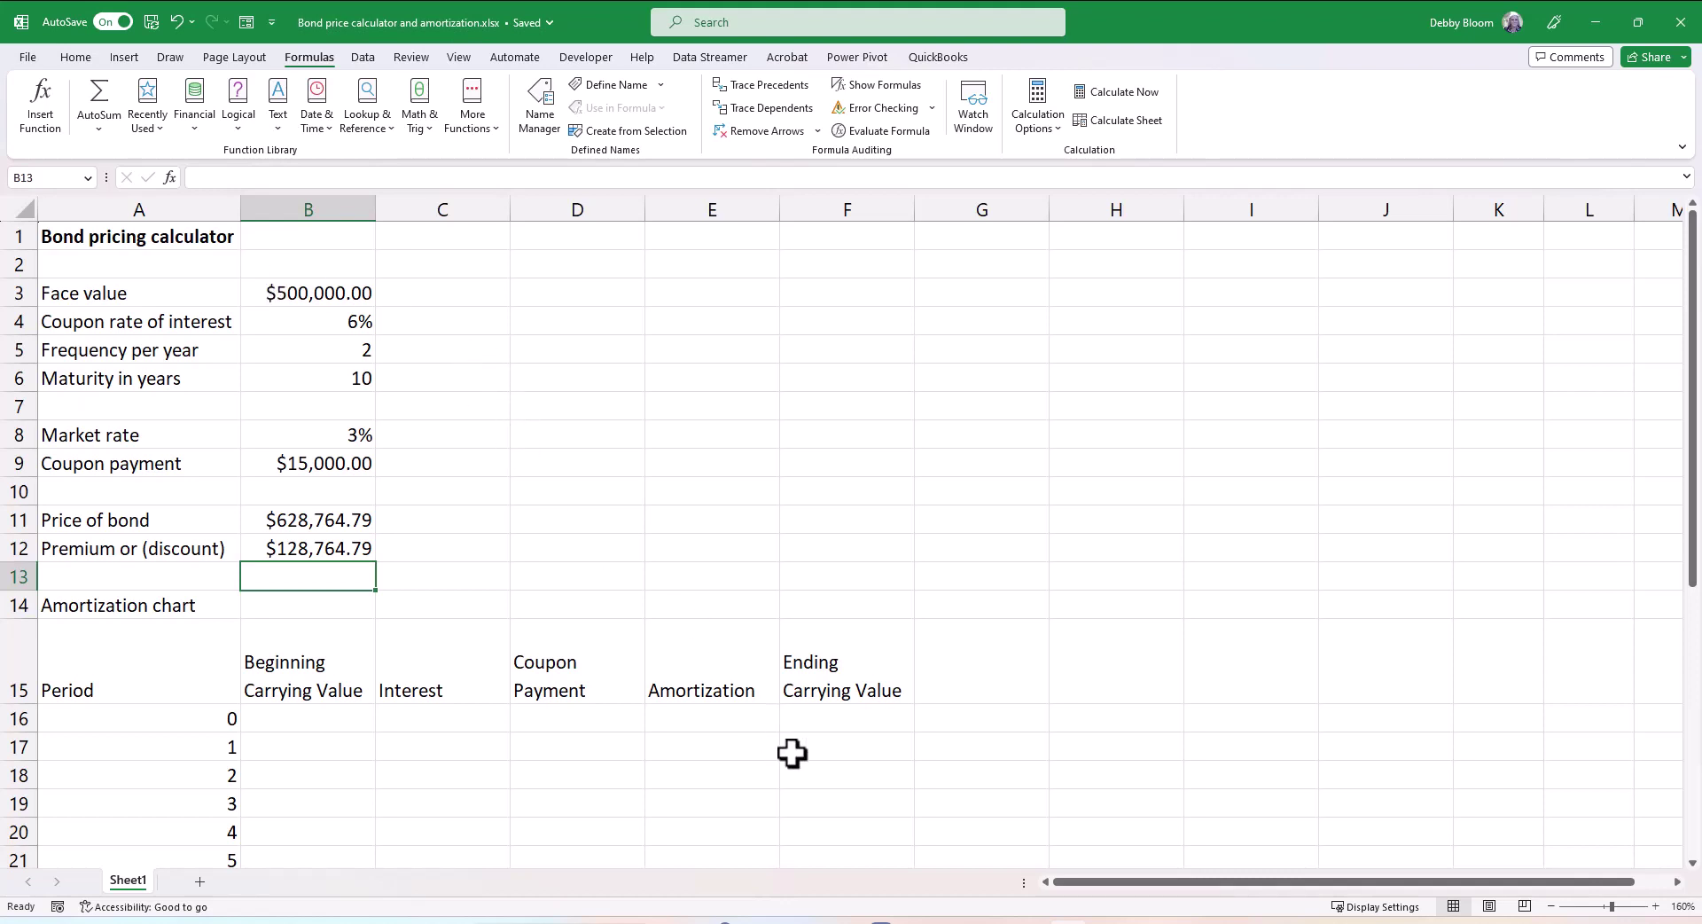
Step: Link the period 0 ending carrying value in F16 to the bond price with the formula =B11
{"action": "left_click", "coordinate": [817, 729]}
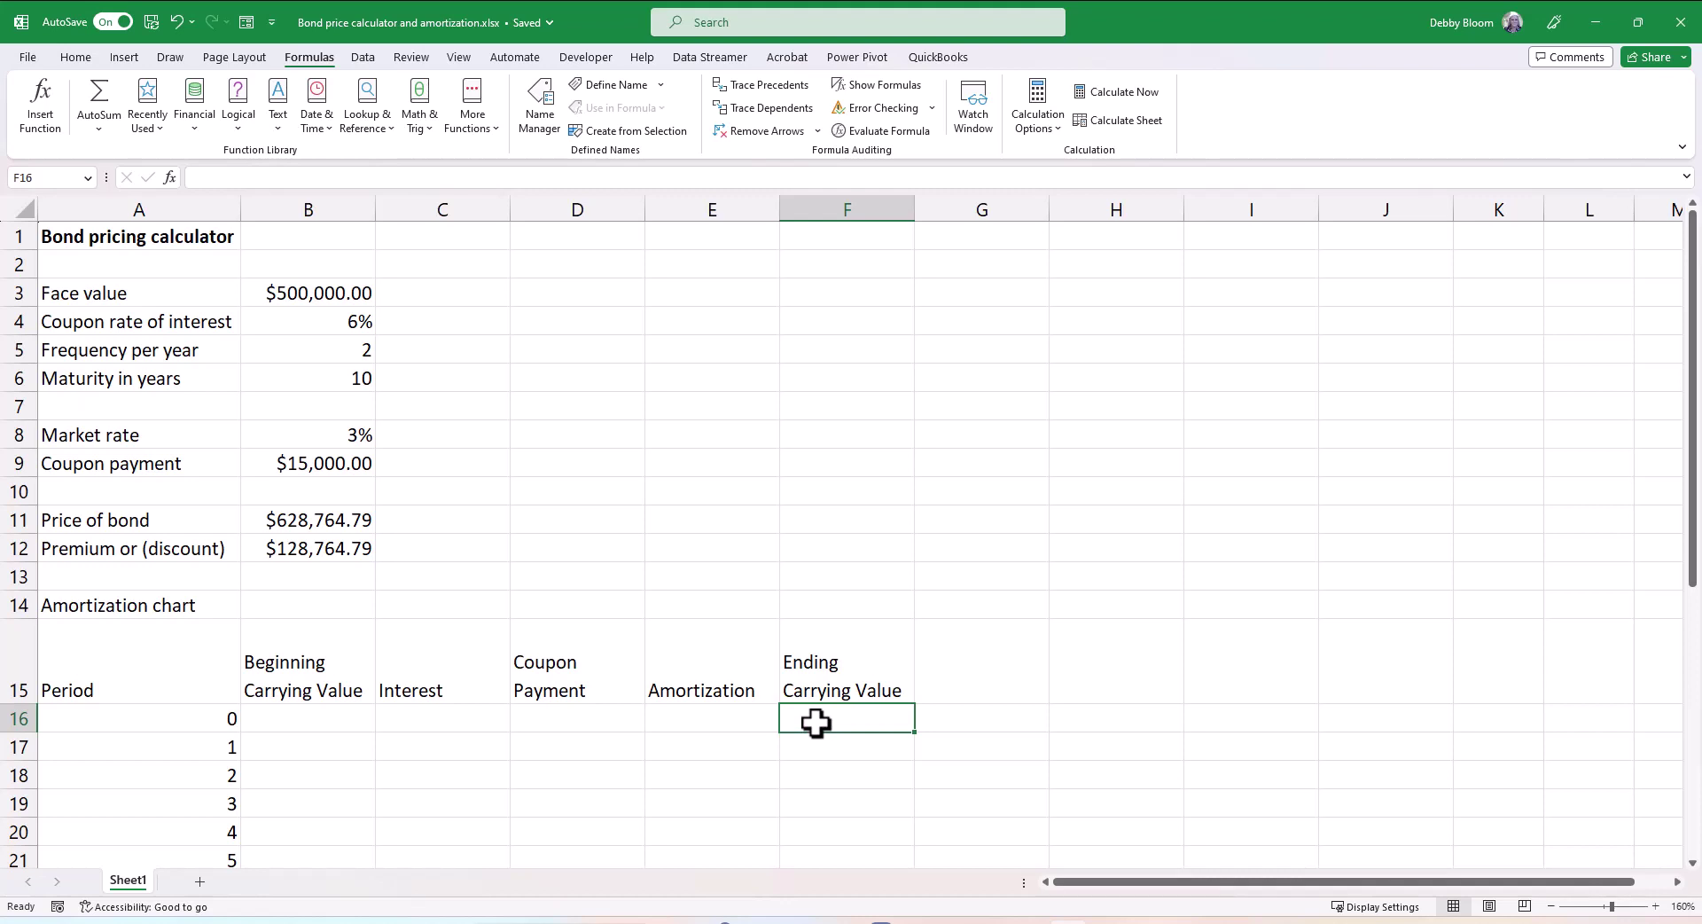
{"action": "type", "text": "="}
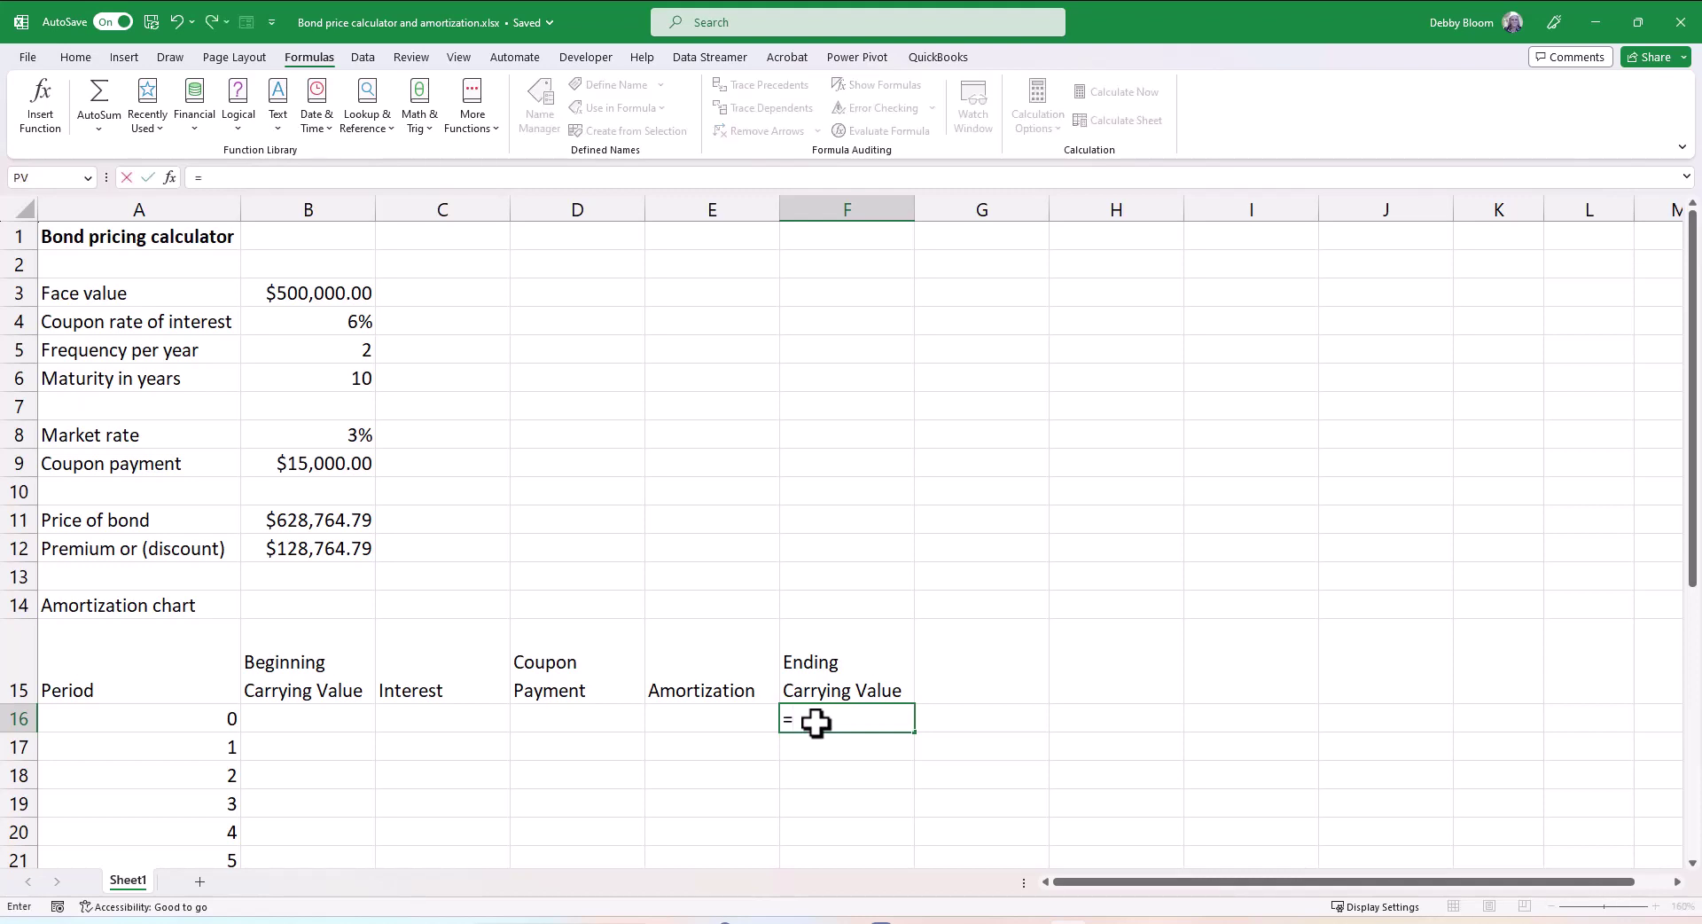
{"action": "left_click", "coordinate": [345, 520]}
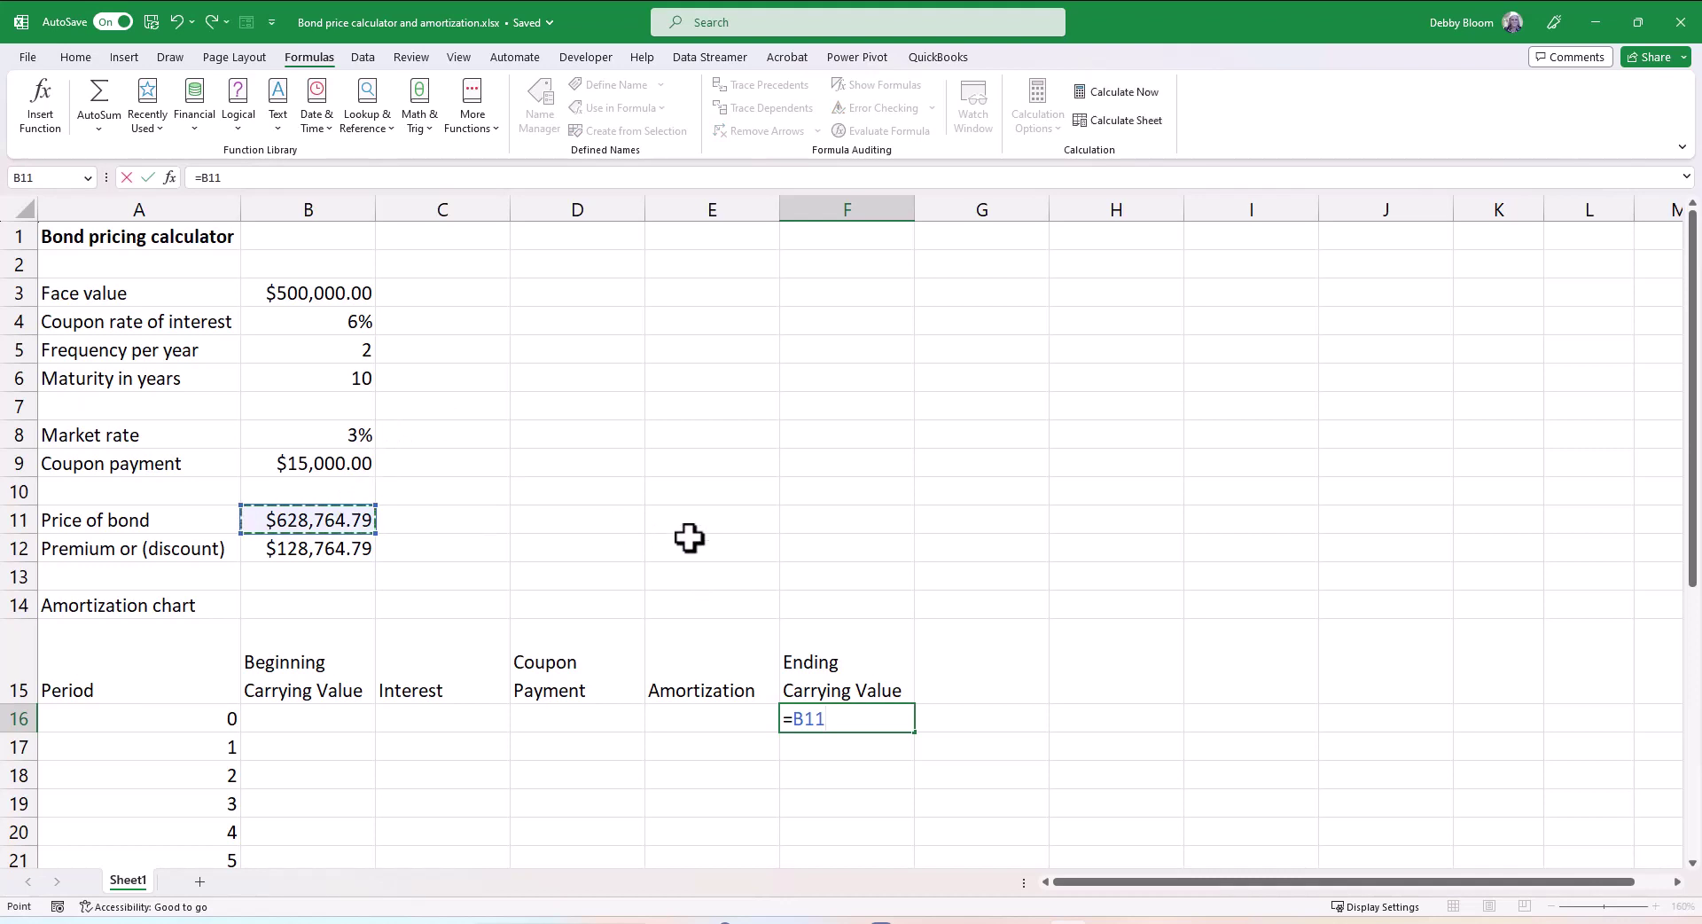
{"action": "key", "text": "Return"}
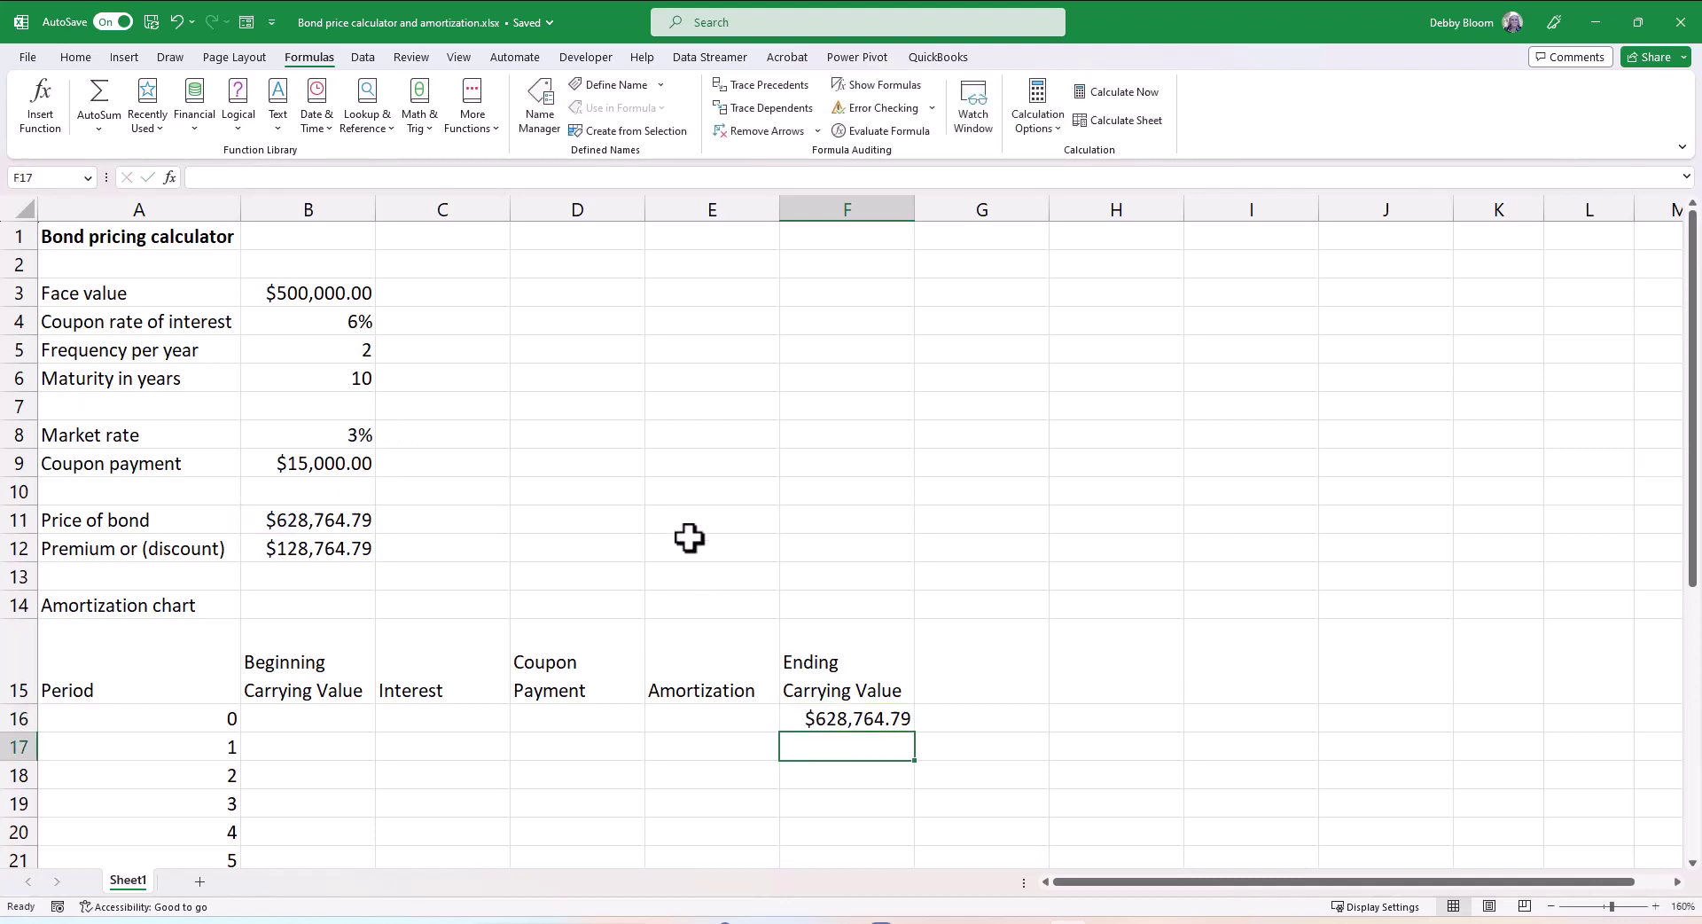
Step: Set the period 1 beginning carrying value in B17 to the prior ending carrying value with the formula =F16
{"action": "left_click", "coordinate": [319, 749]}
{"action": "left_click_drag", "start_coordinate": [394, 747], "coordinate": [831, 740]}
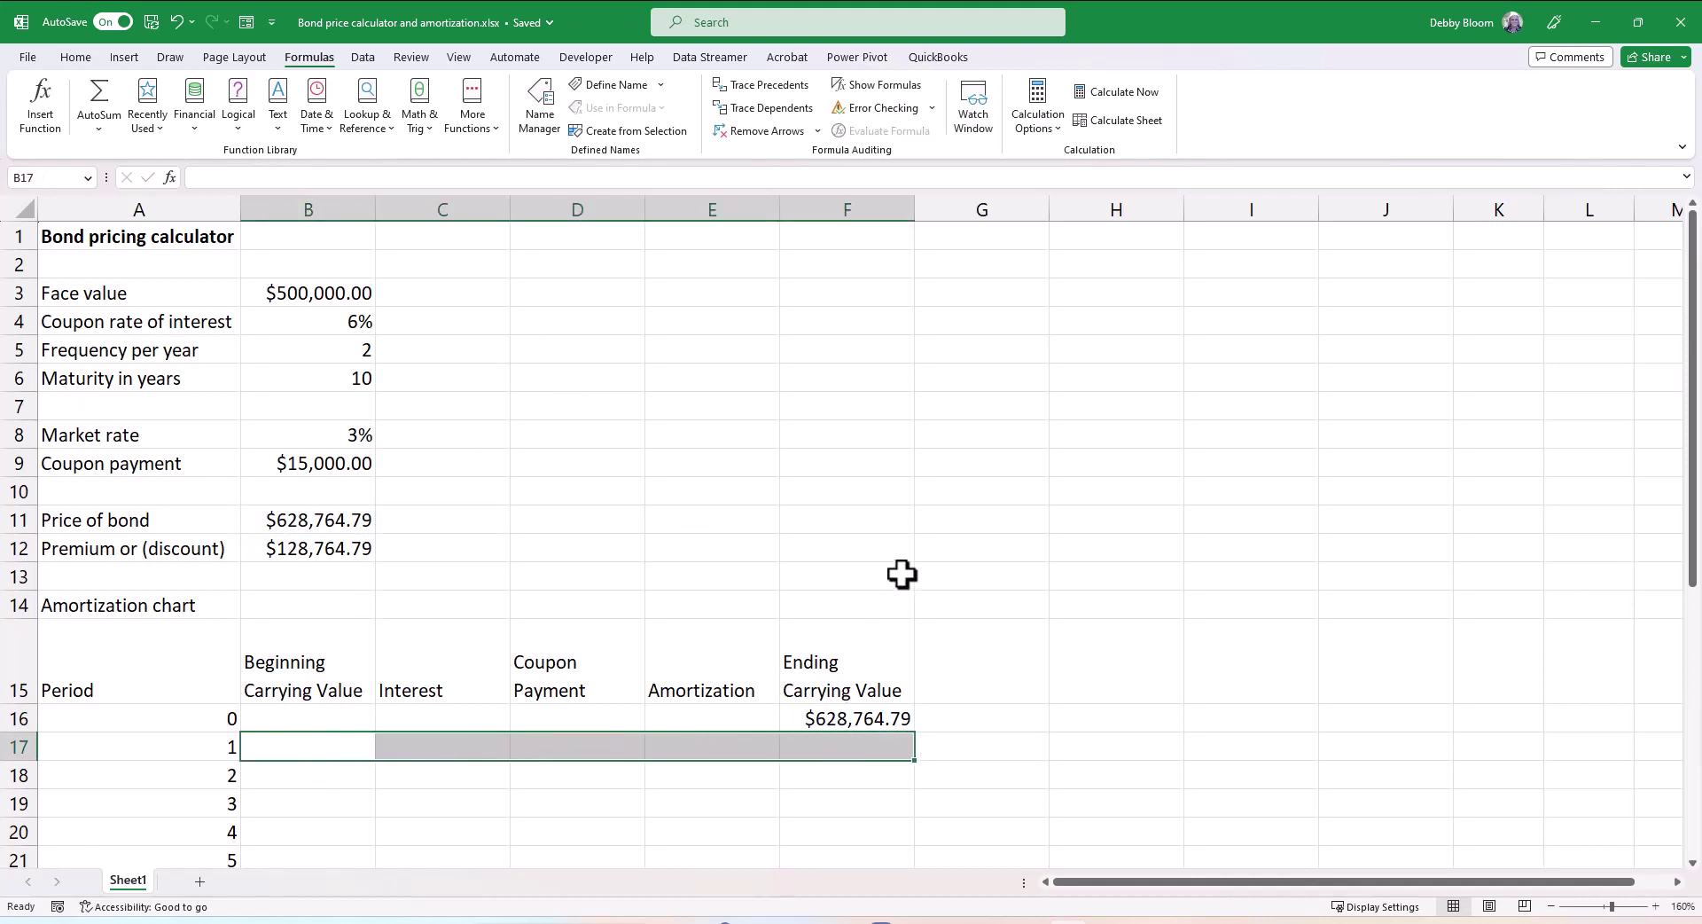
{"action": "left_click", "coordinate": [296, 742]}
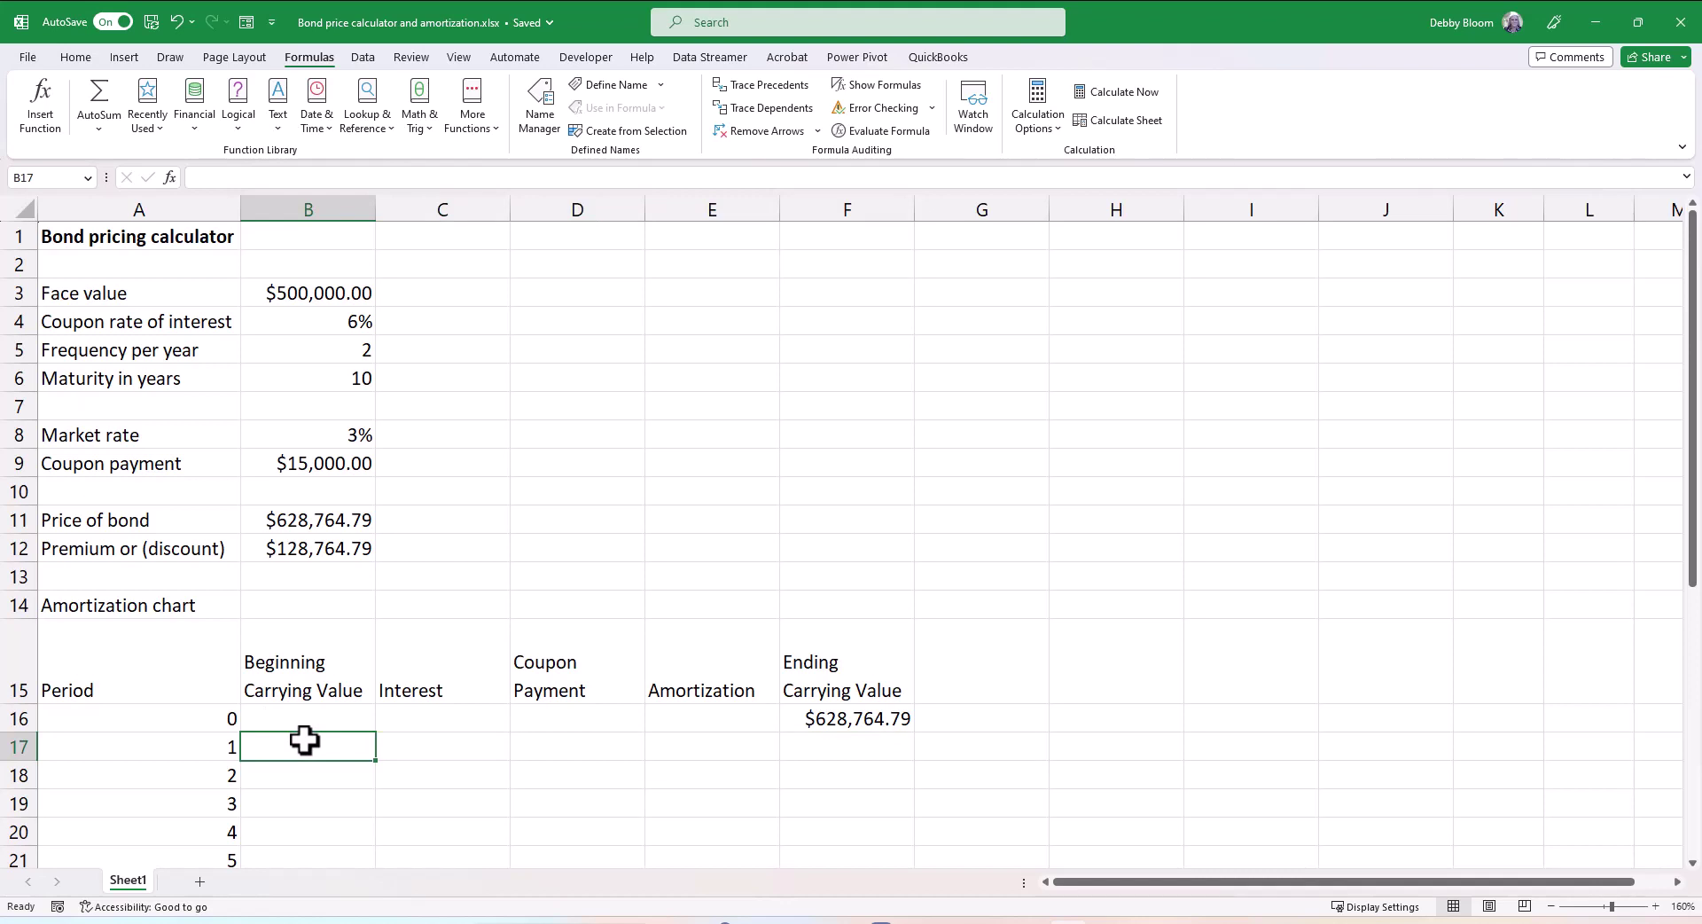
{"action": "type", "text": "="}
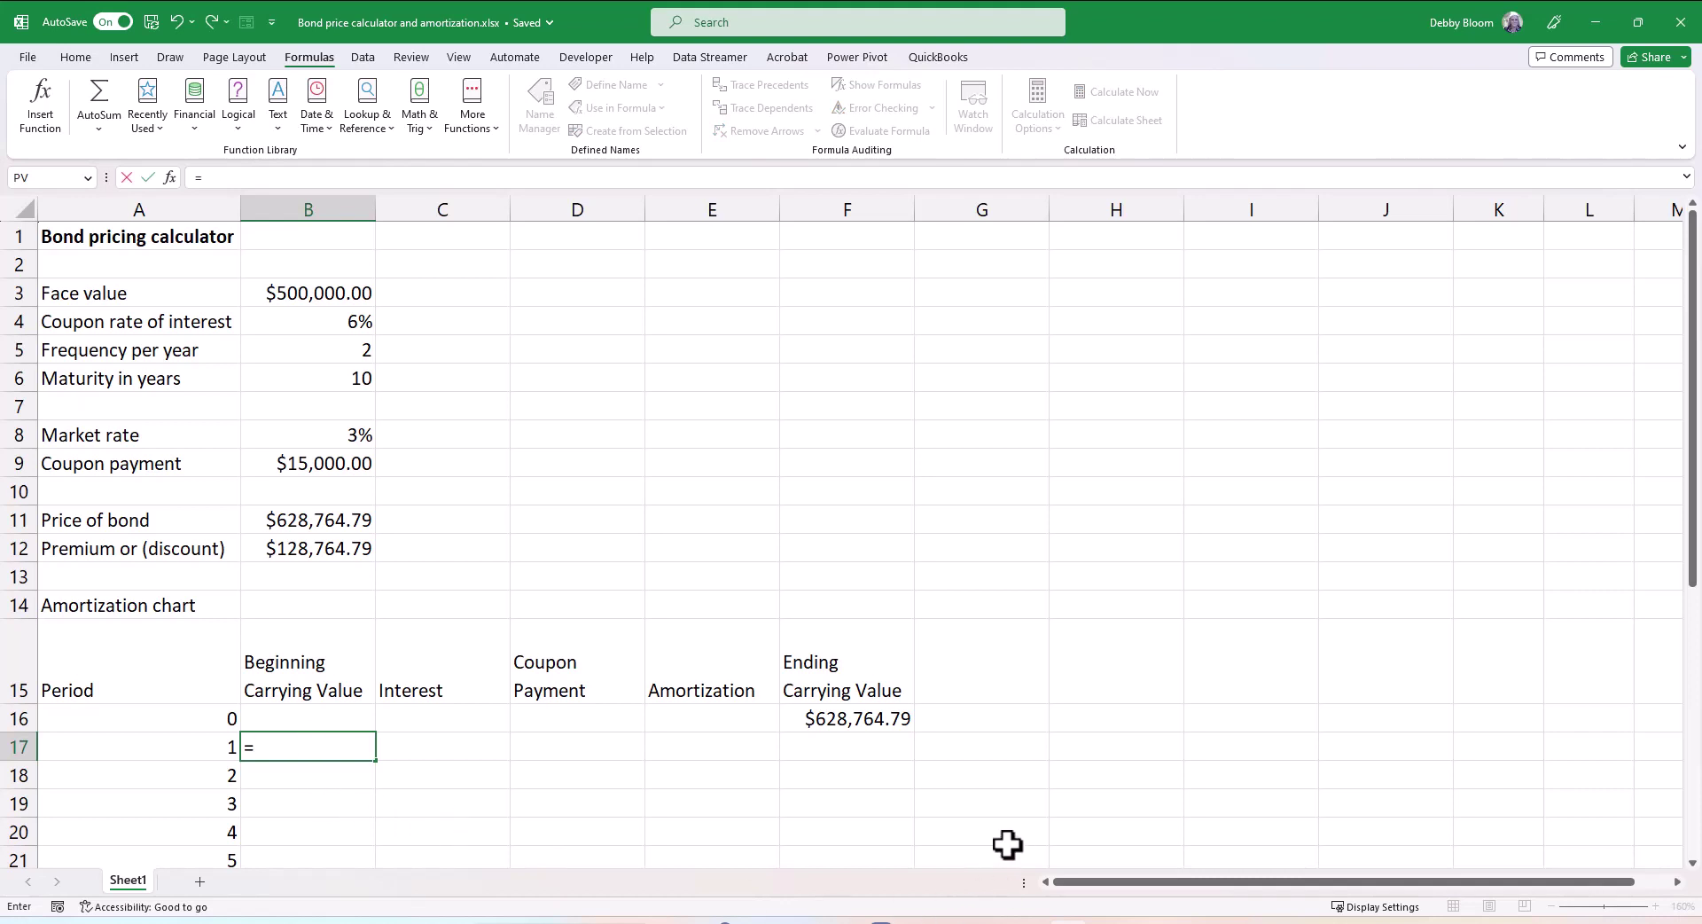
{"action": "left_click", "coordinate": [900, 743]}
{"action": "left_click", "coordinate": [899, 716]}
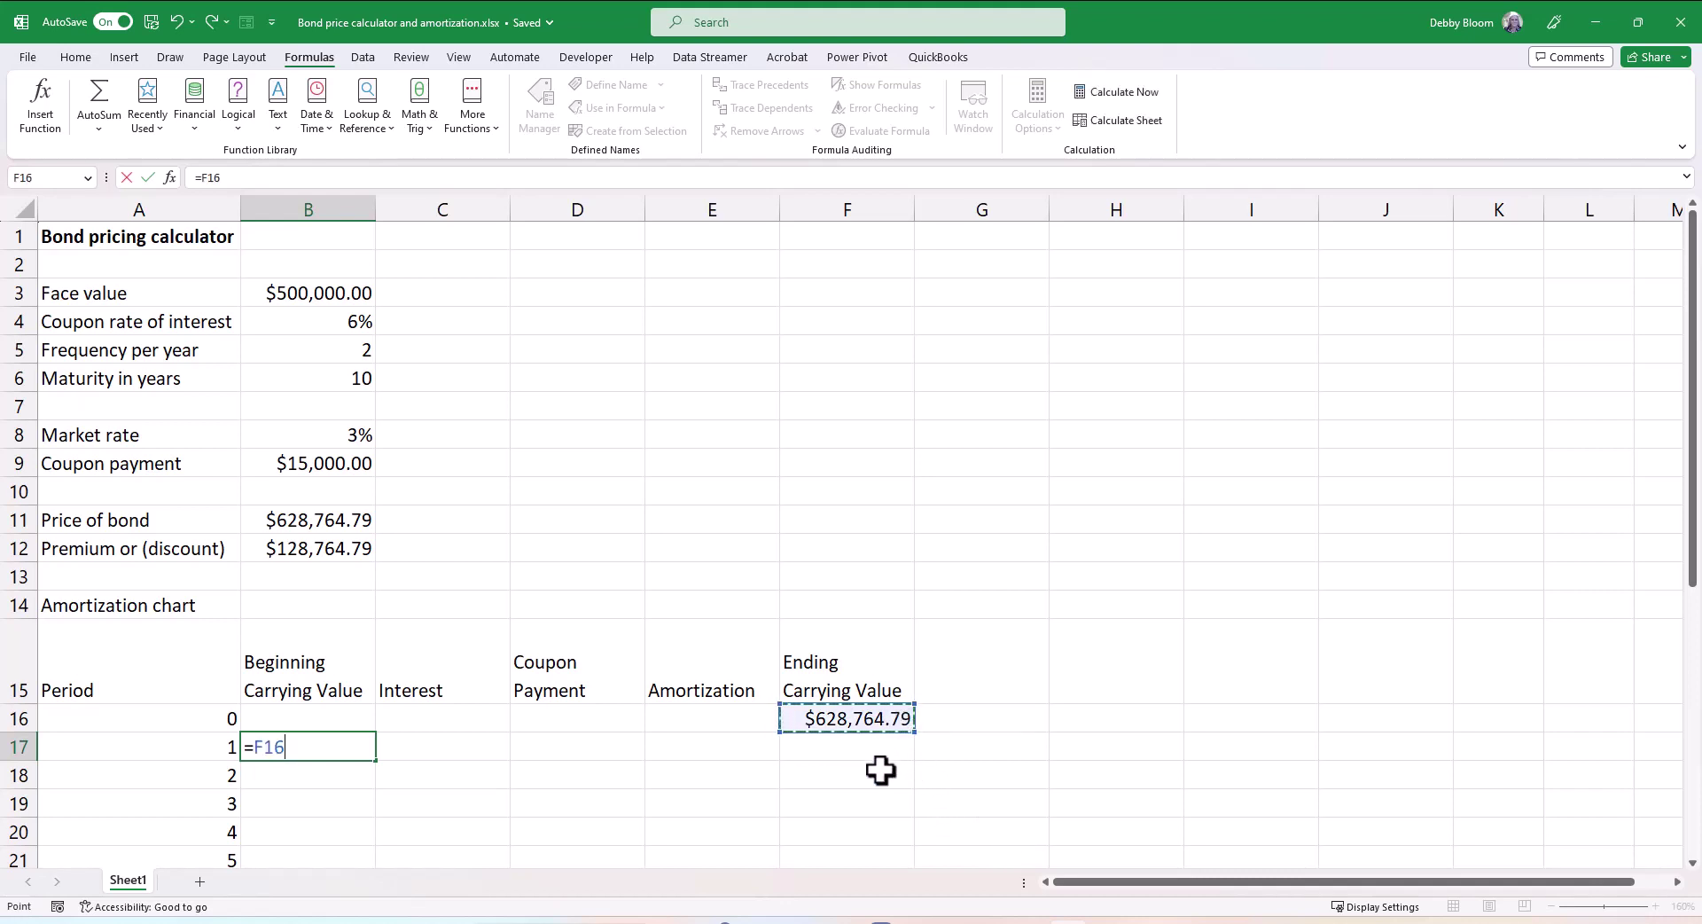
{"action": "key", "text": "Return"}
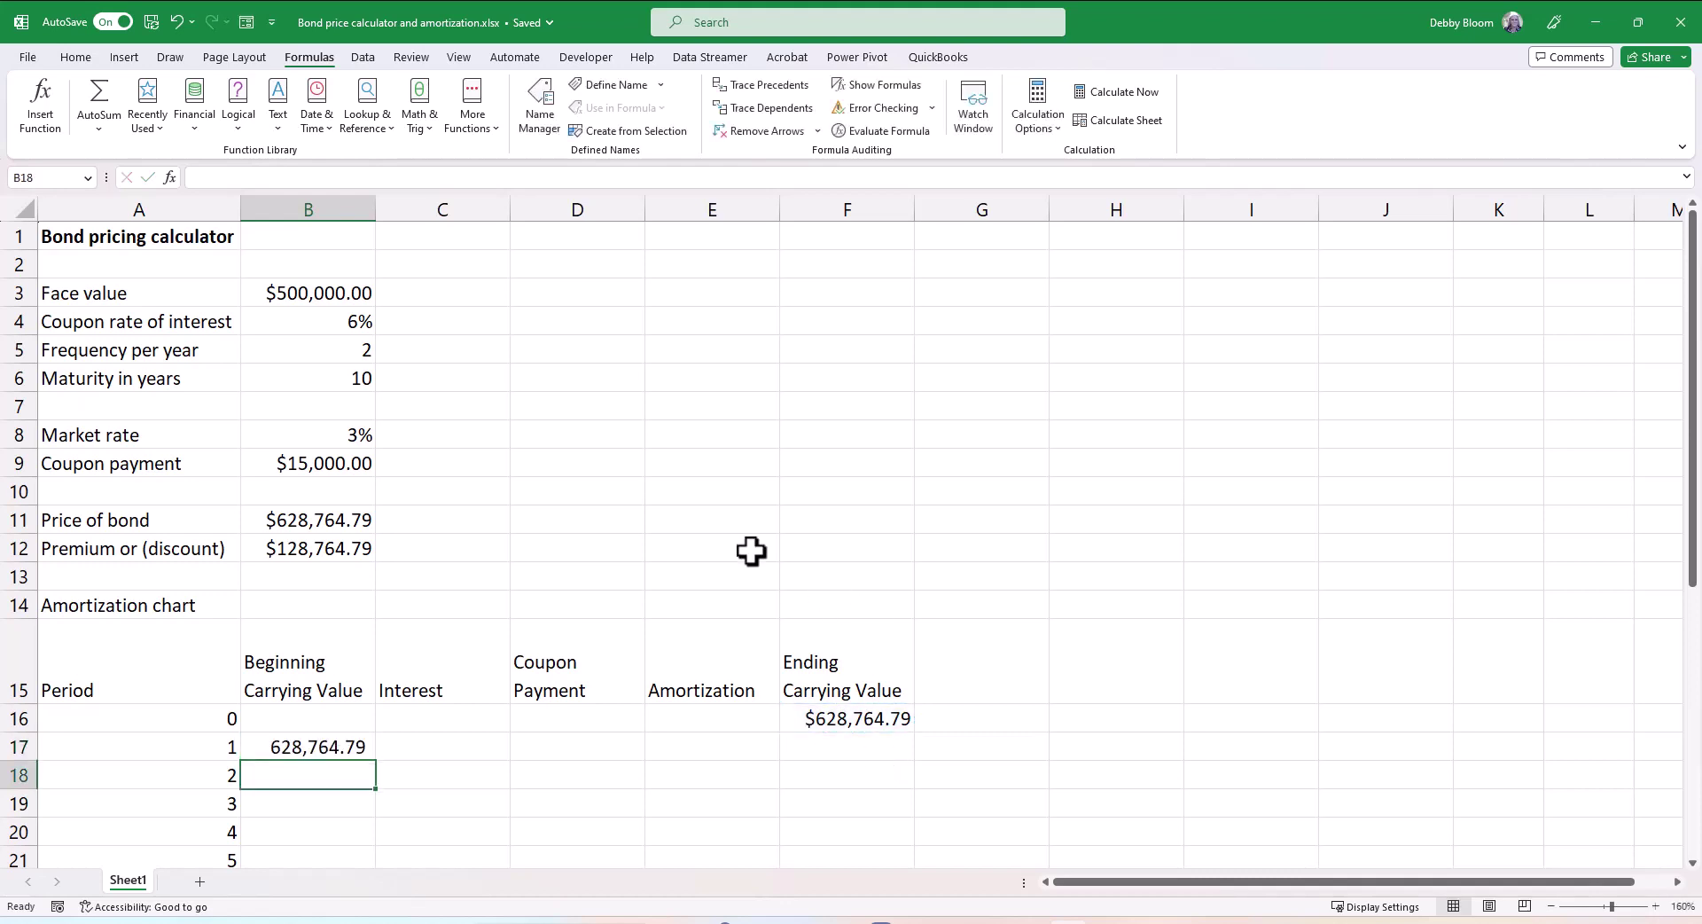
Step: Calculate the period 1 interest in C17 with the formula =B17*$B$8/$B$5, keeping the market rate and frequency references absolute
{"action": "left_click", "coordinate": [492, 747]}
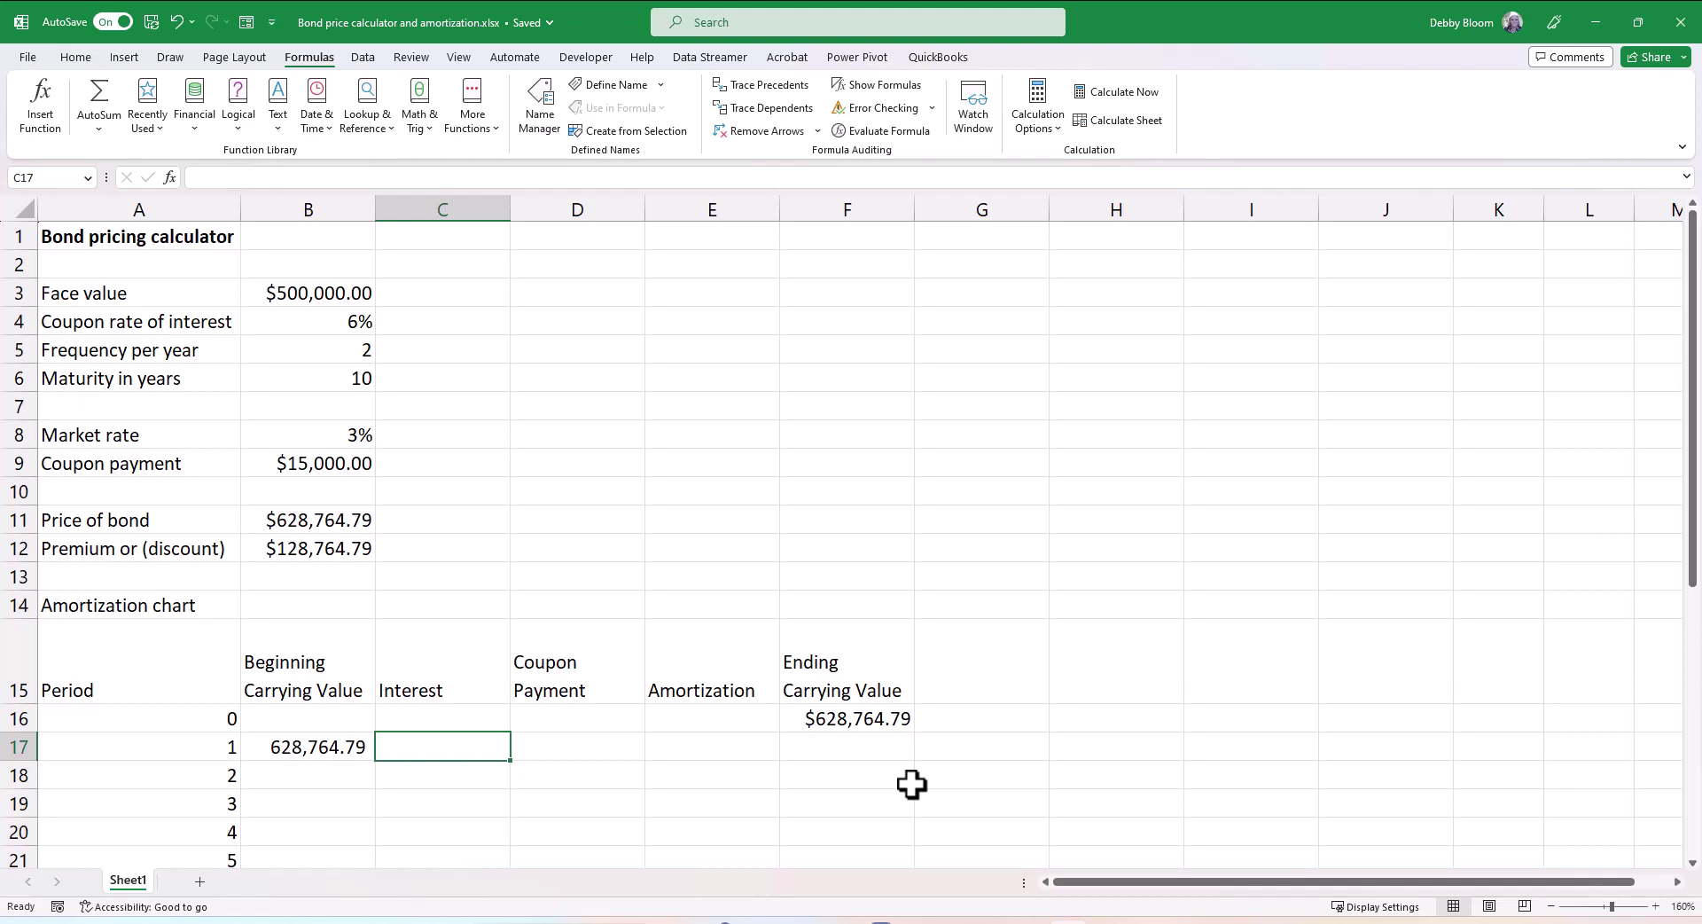
{"action": "type", "text": "="}
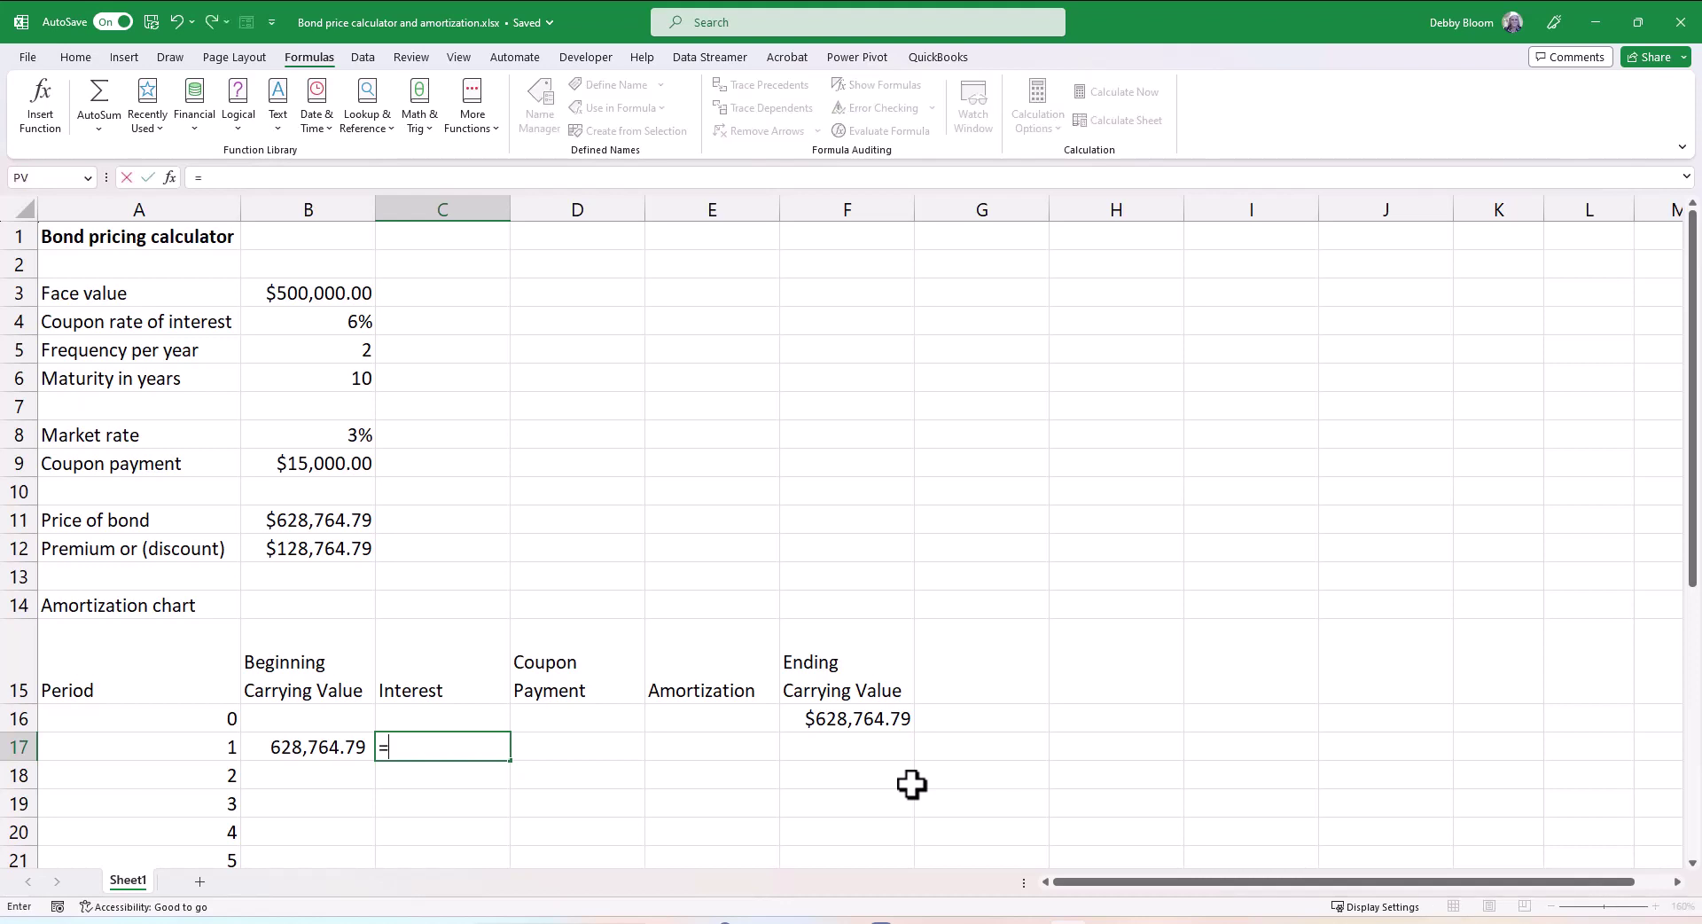
{"action": "left_click", "coordinate": [334, 746]}
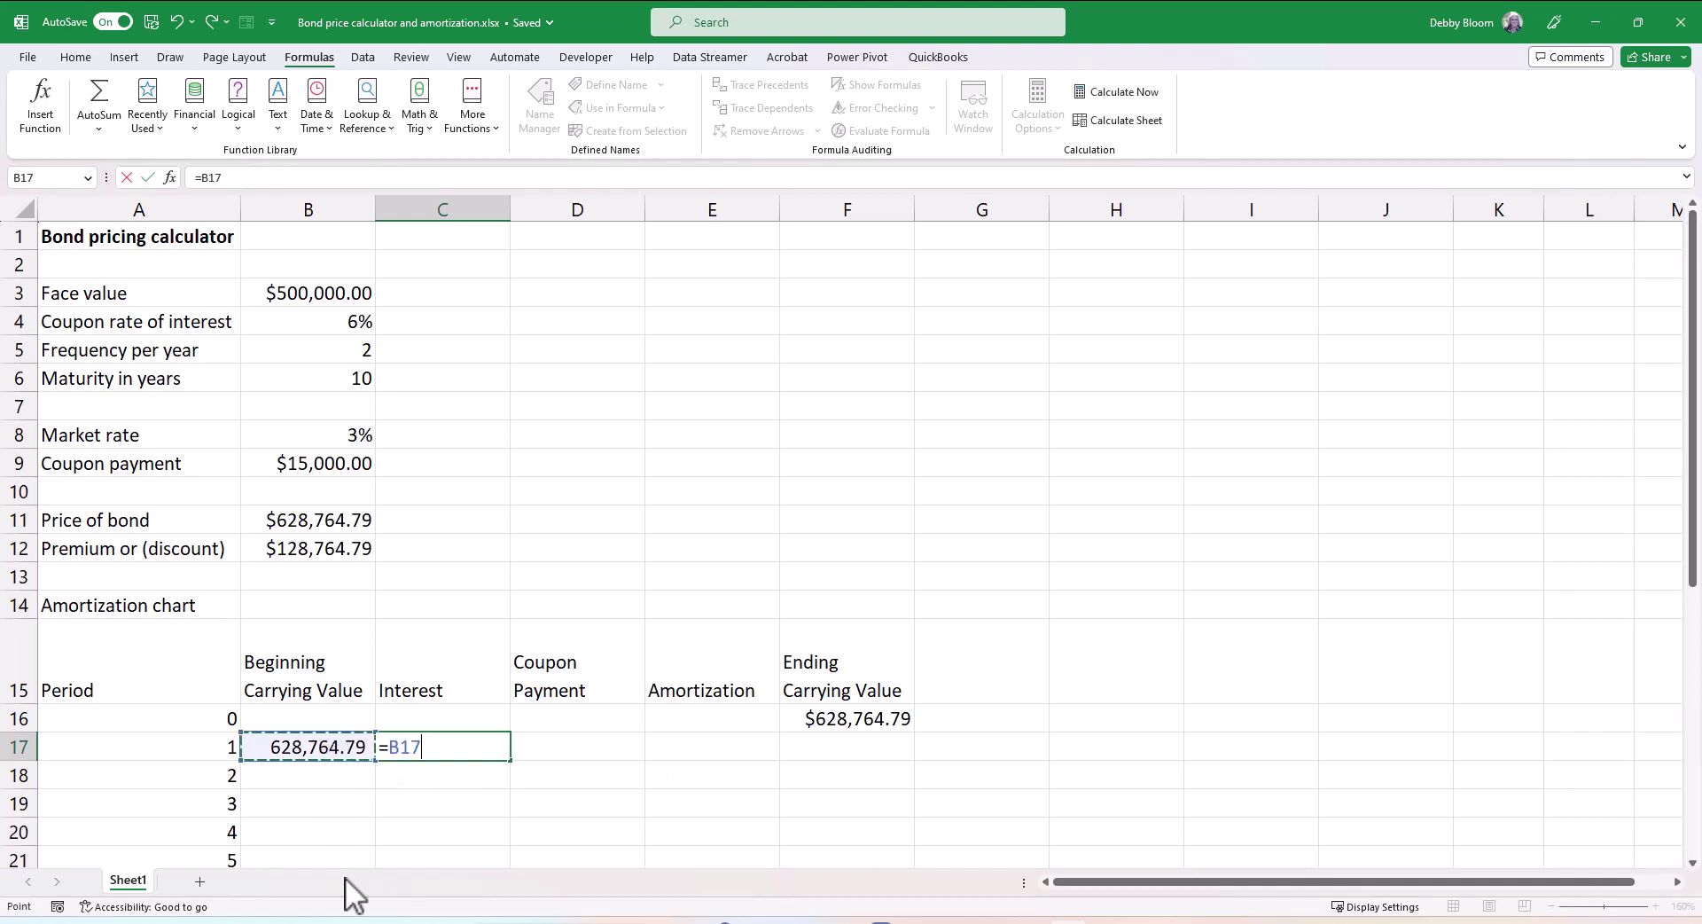
{"action": "type", "text": "*"}
{"action": "left_click", "coordinate": [339, 436]}
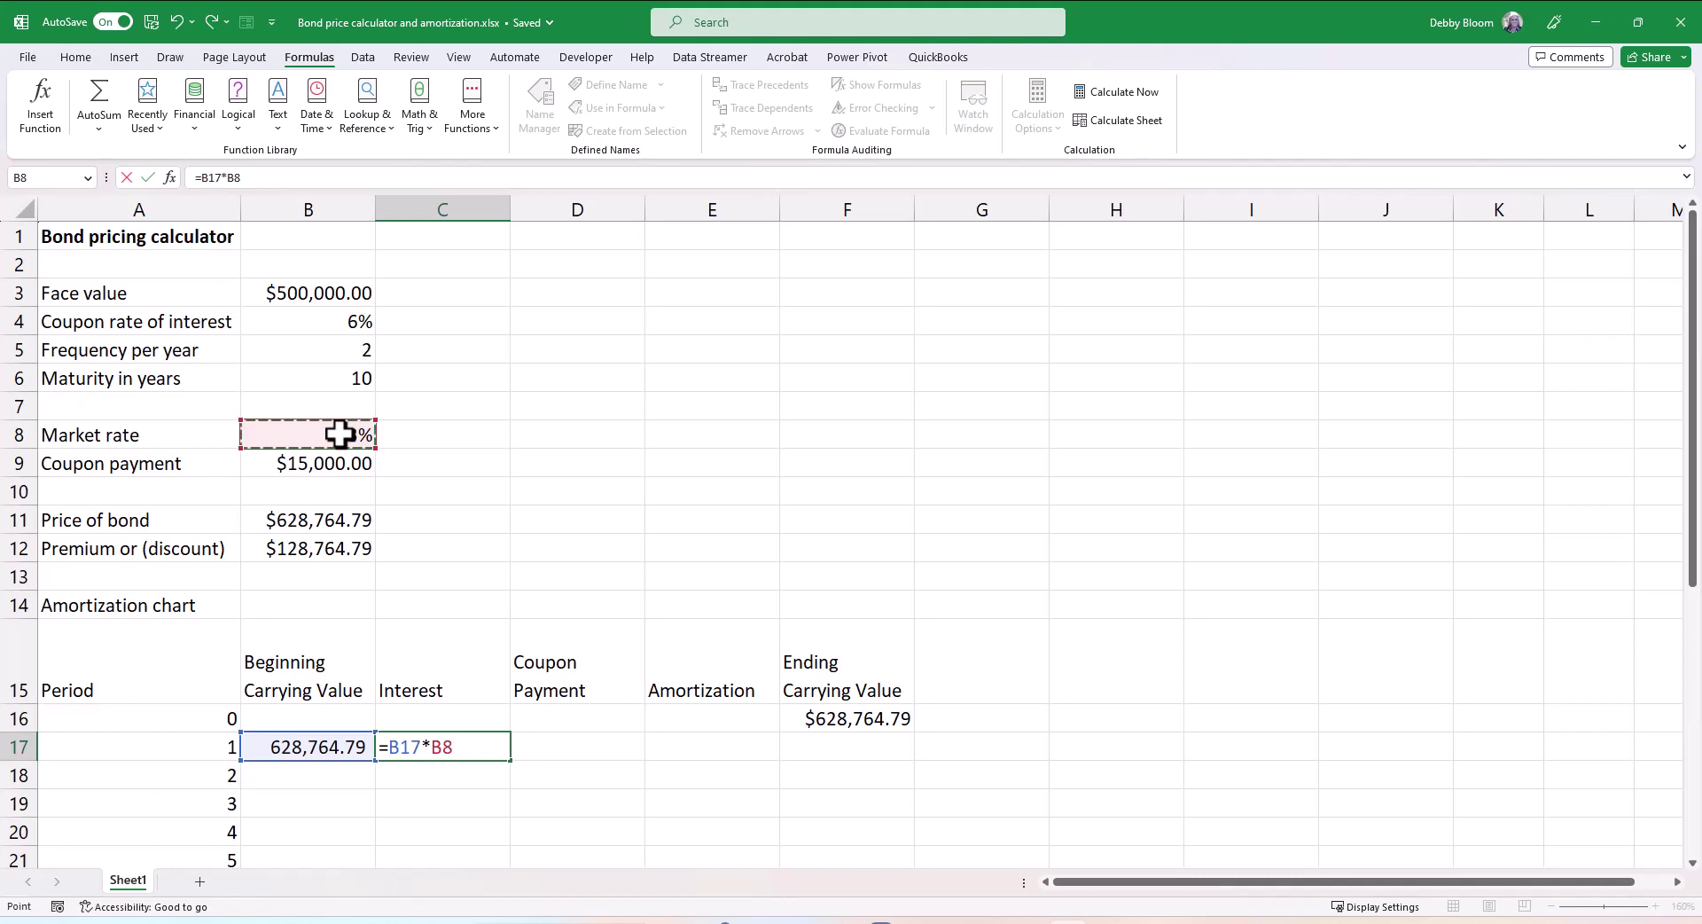
{"action": "key", "text": "F4"}
{"action": "type", "text": "/"}
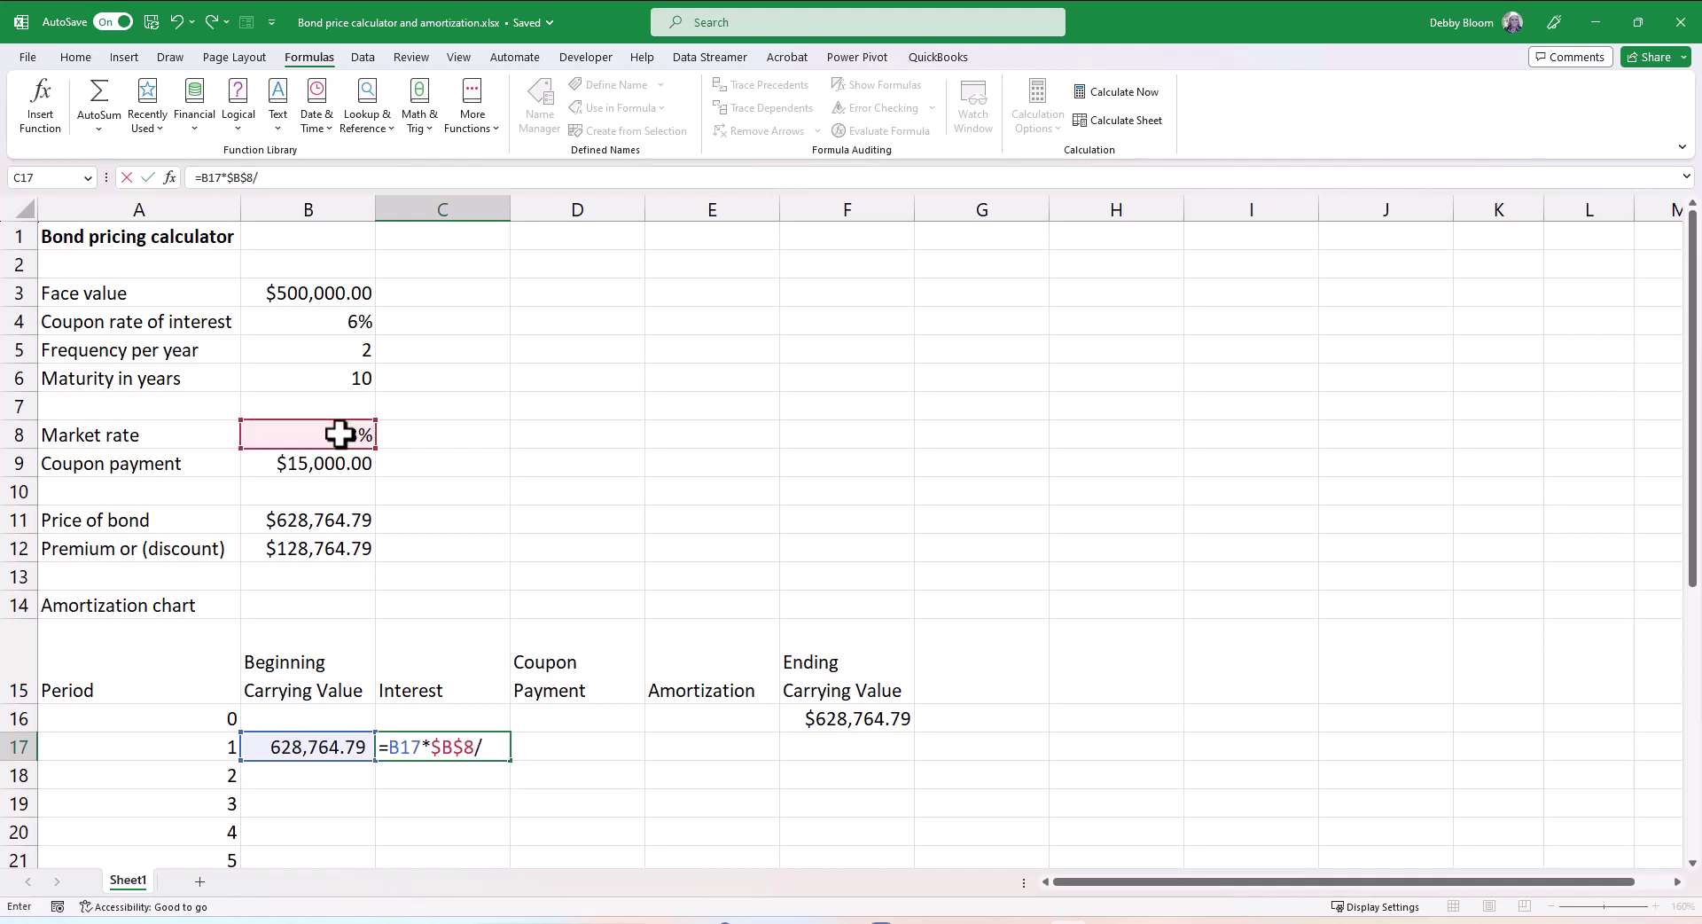
{"action": "left_click", "coordinate": [304, 352]}
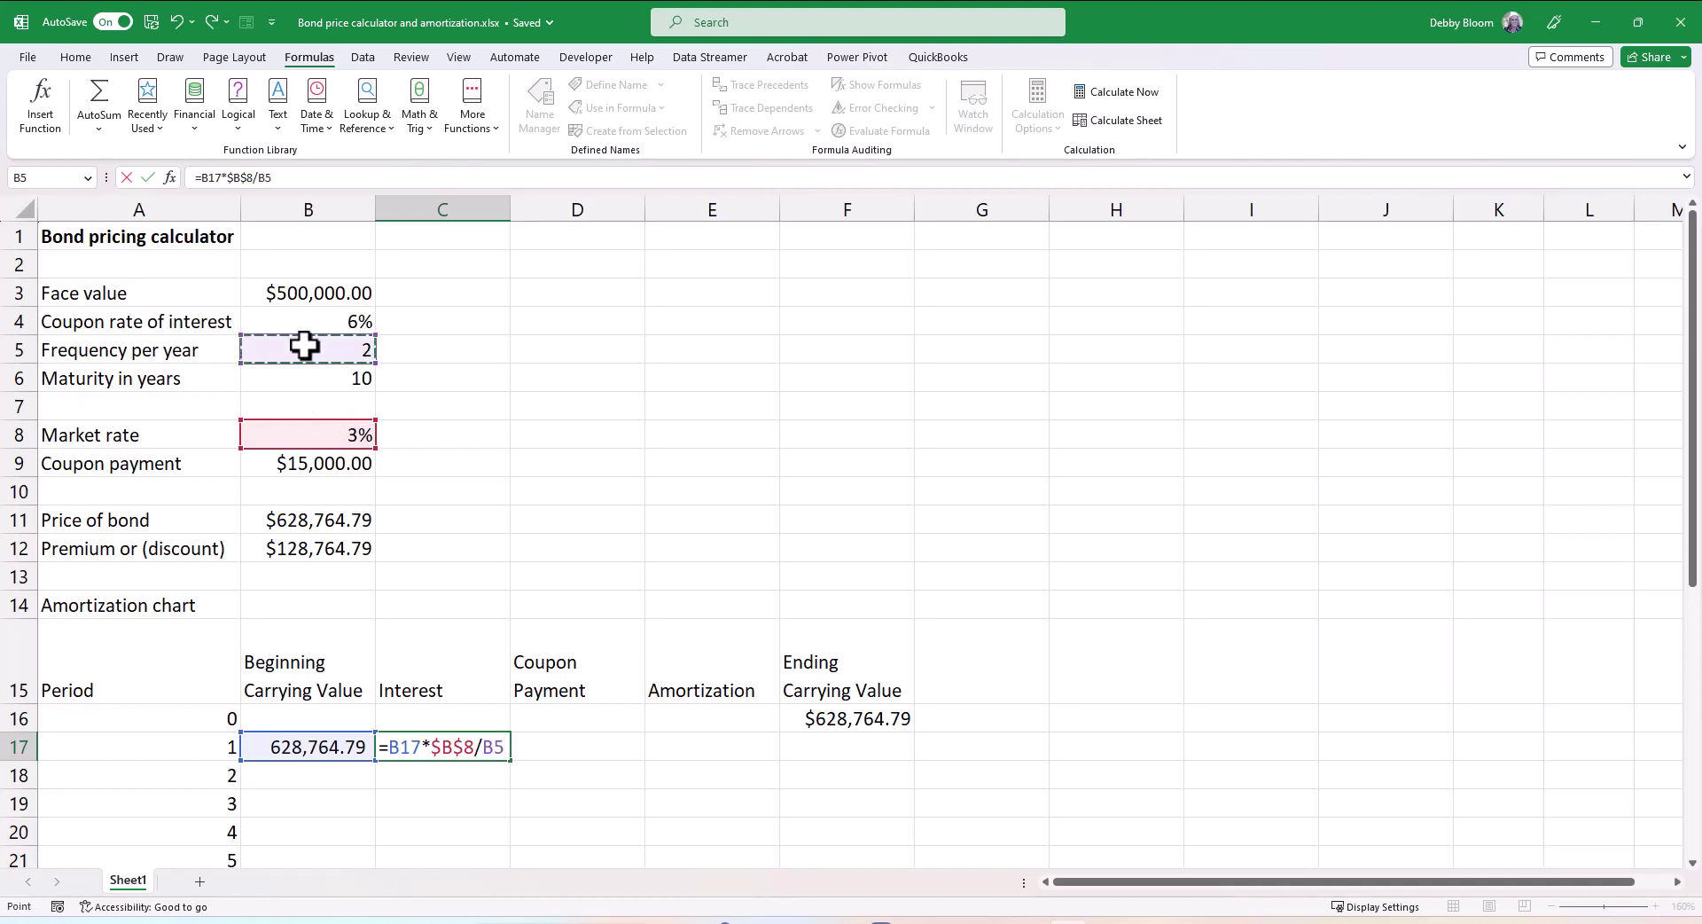
{"action": "key", "text": "F4"}
{"action": "key", "text": "Return"}
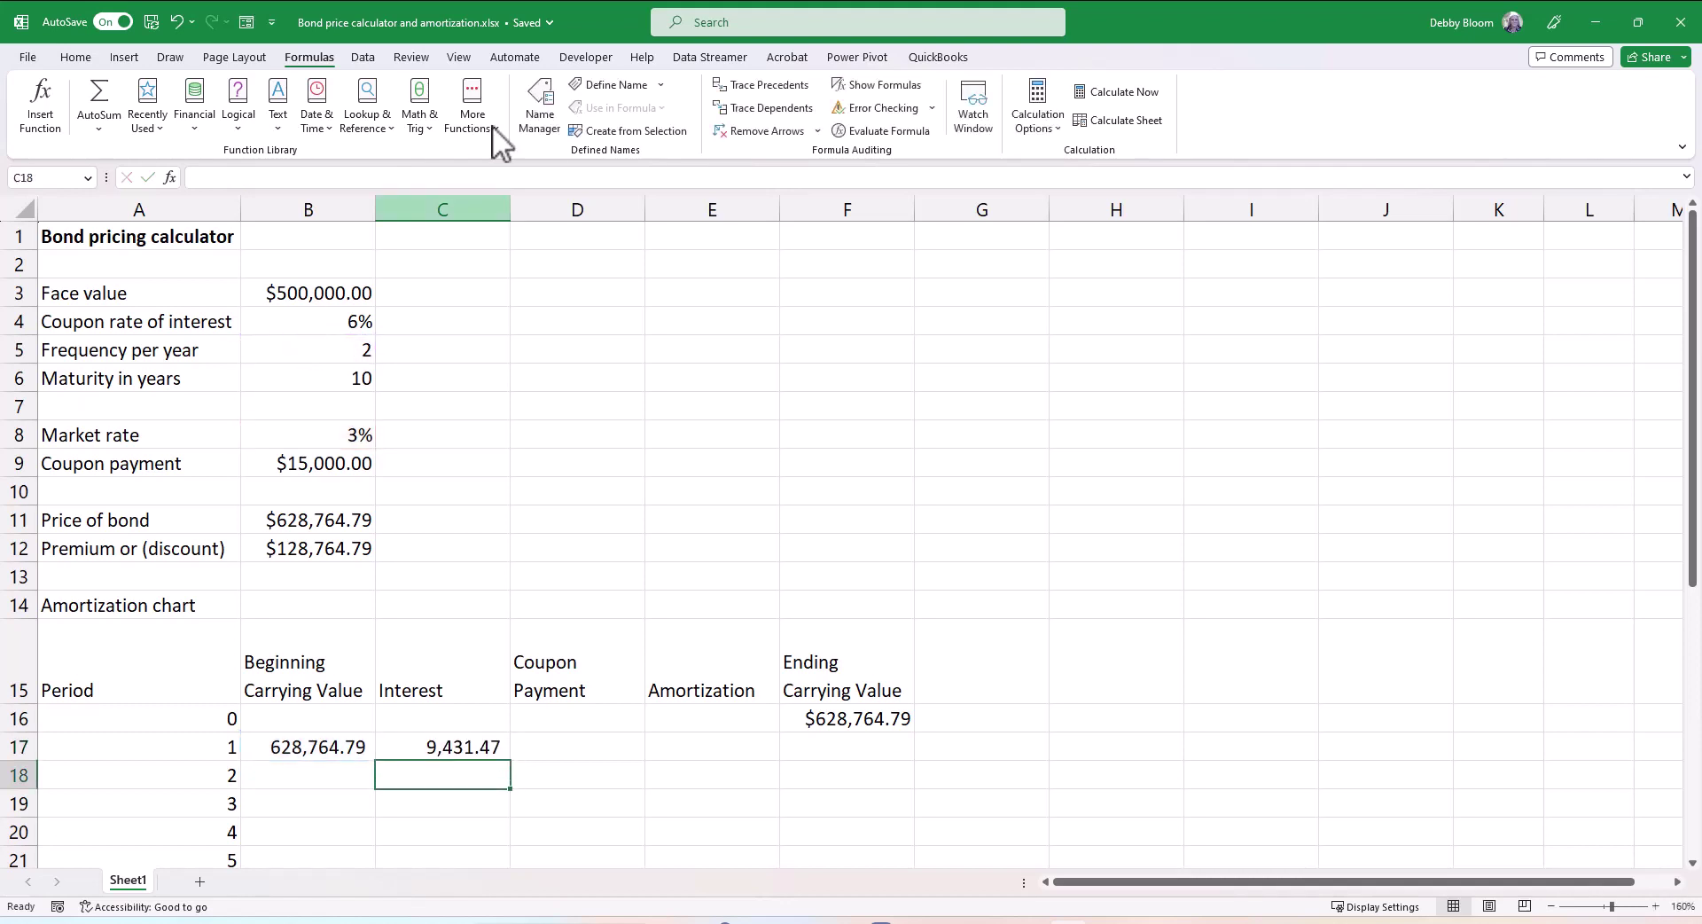
Step: Link the period 1 coupon payment in D17 to the calculator's coupon payment with the absolute reference =$B$9
{"action": "left_click", "coordinate": [629, 750]}
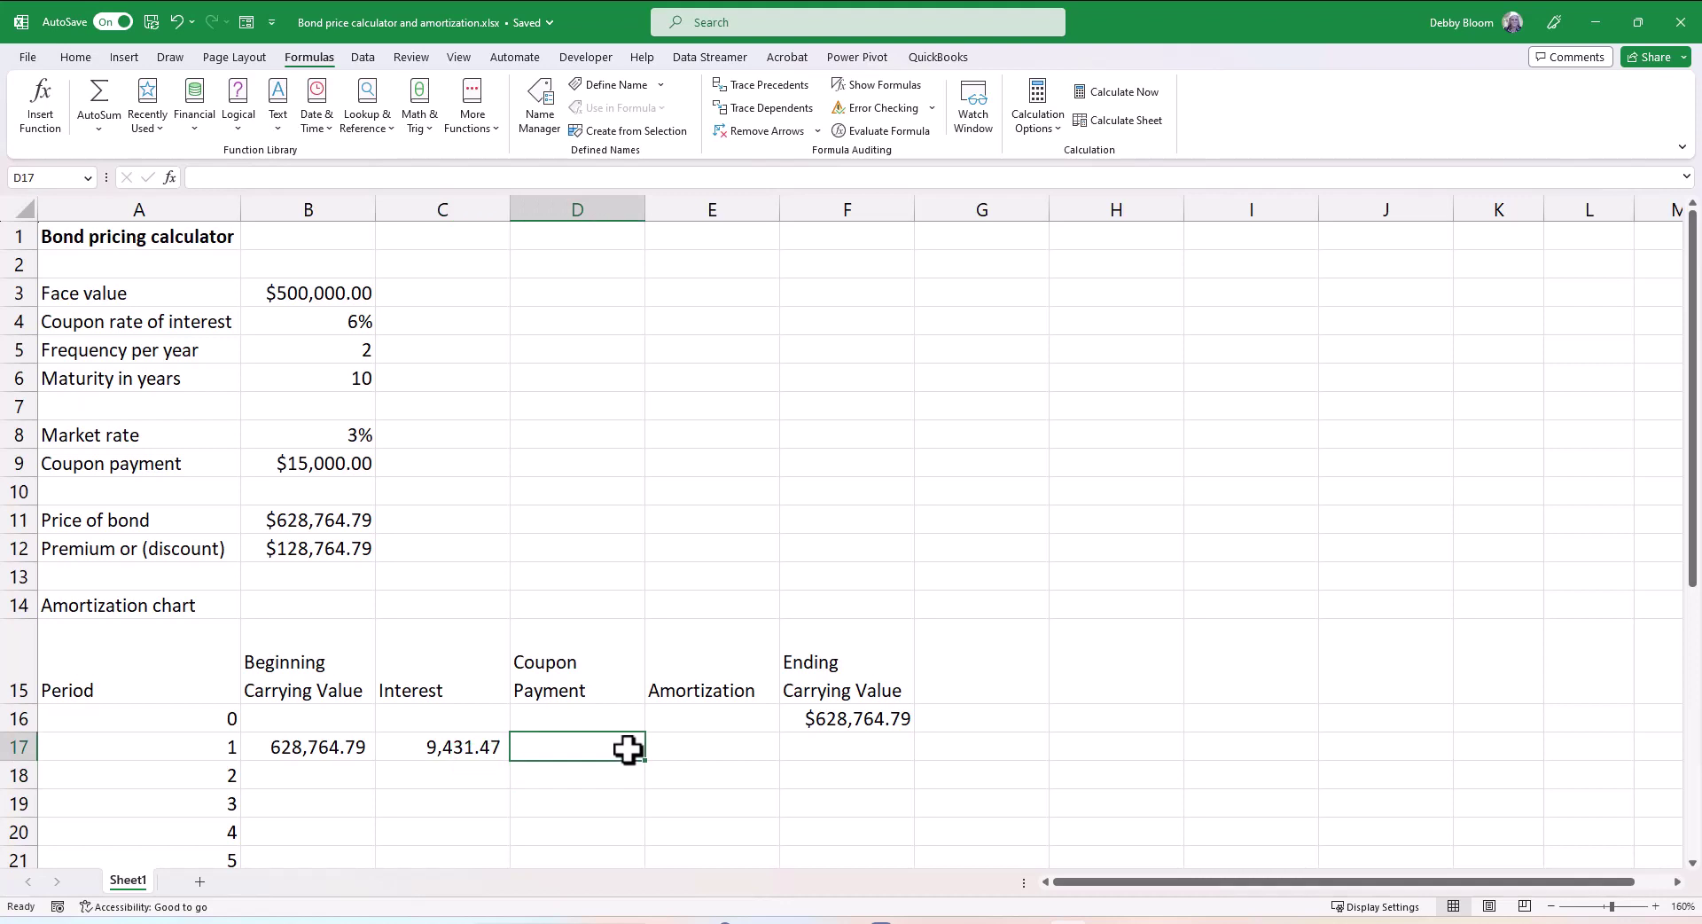
{"action": "type", "text": "="}
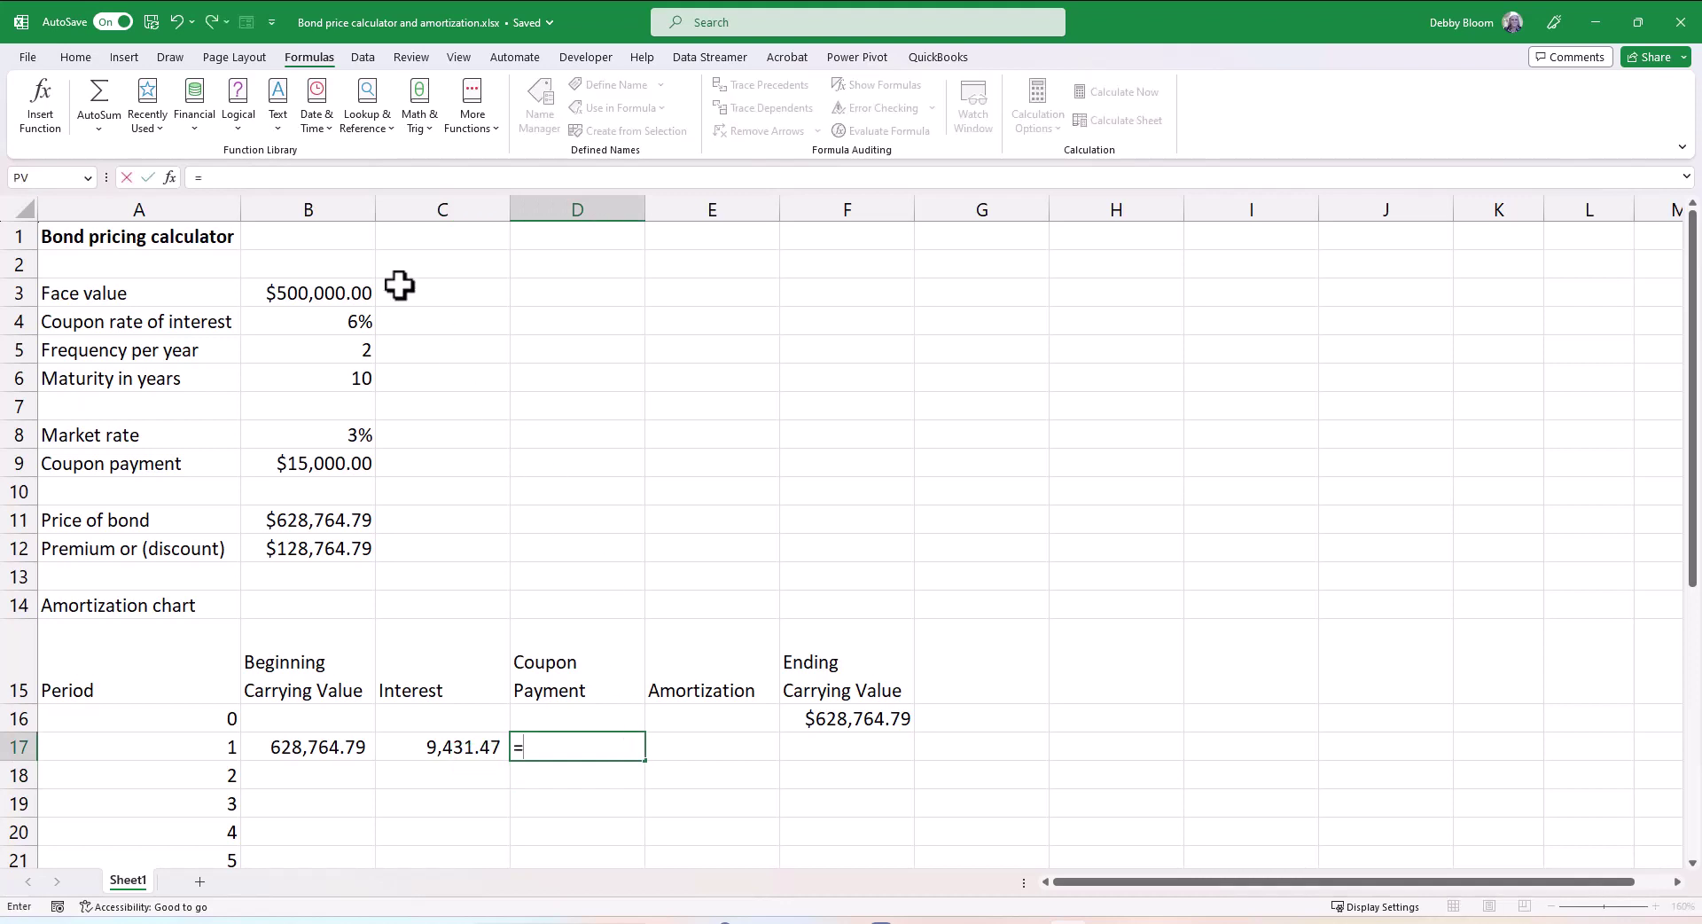
{"action": "left_click", "coordinate": [322, 464]}
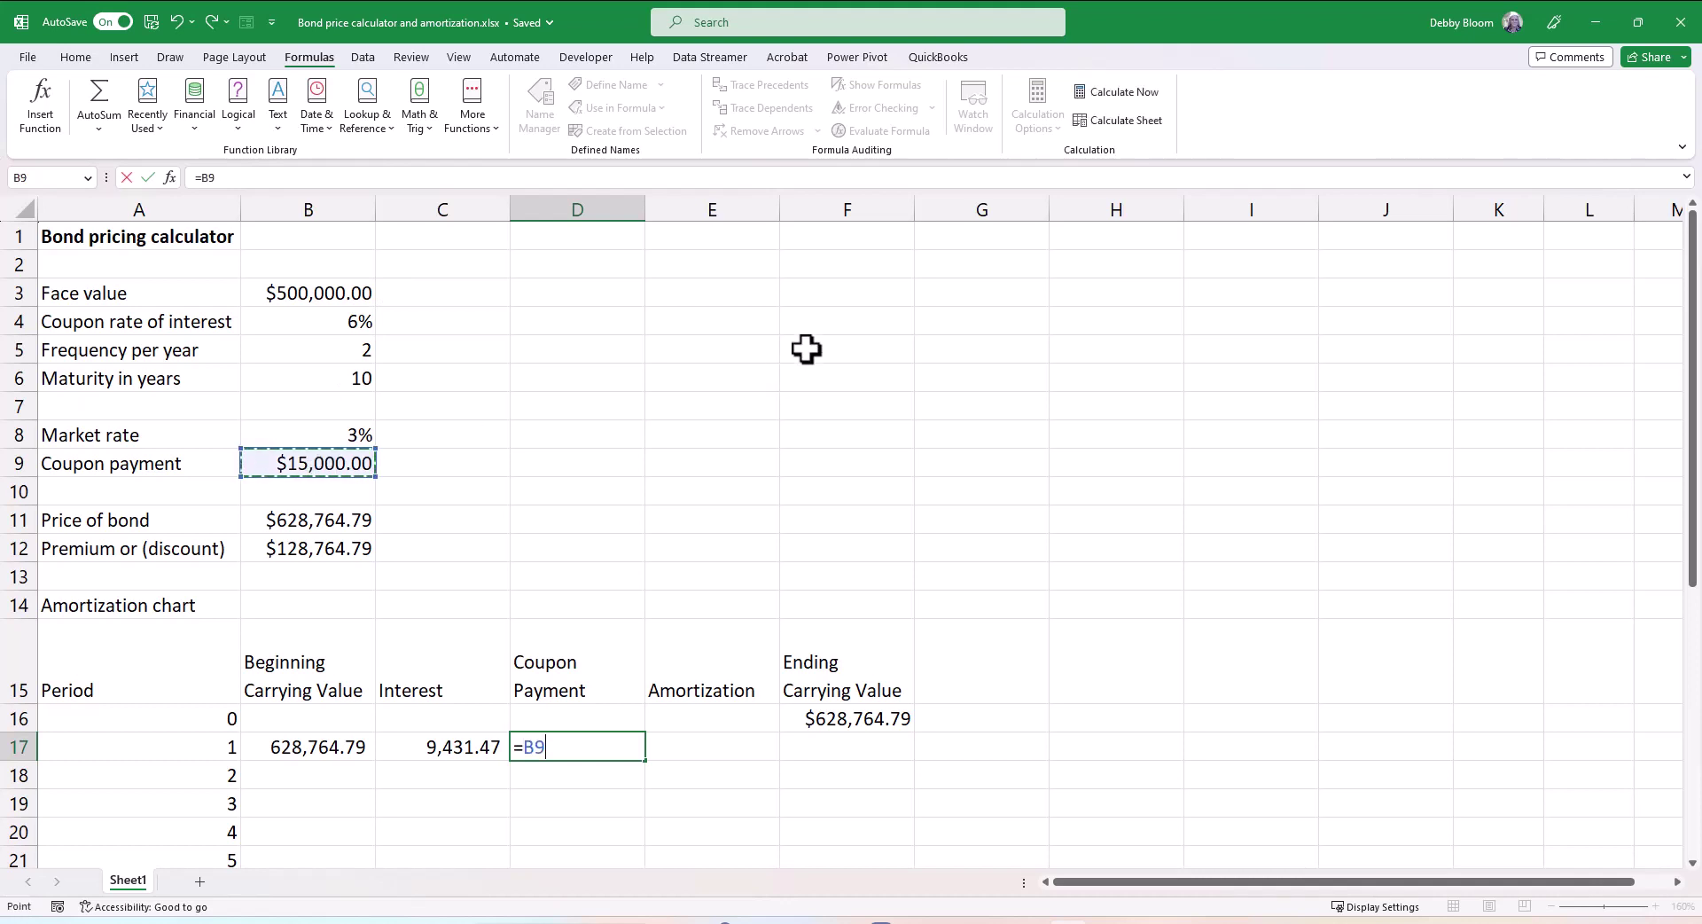
{"action": "key", "text": "F4"}
{"action": "key", "text": "Return"}
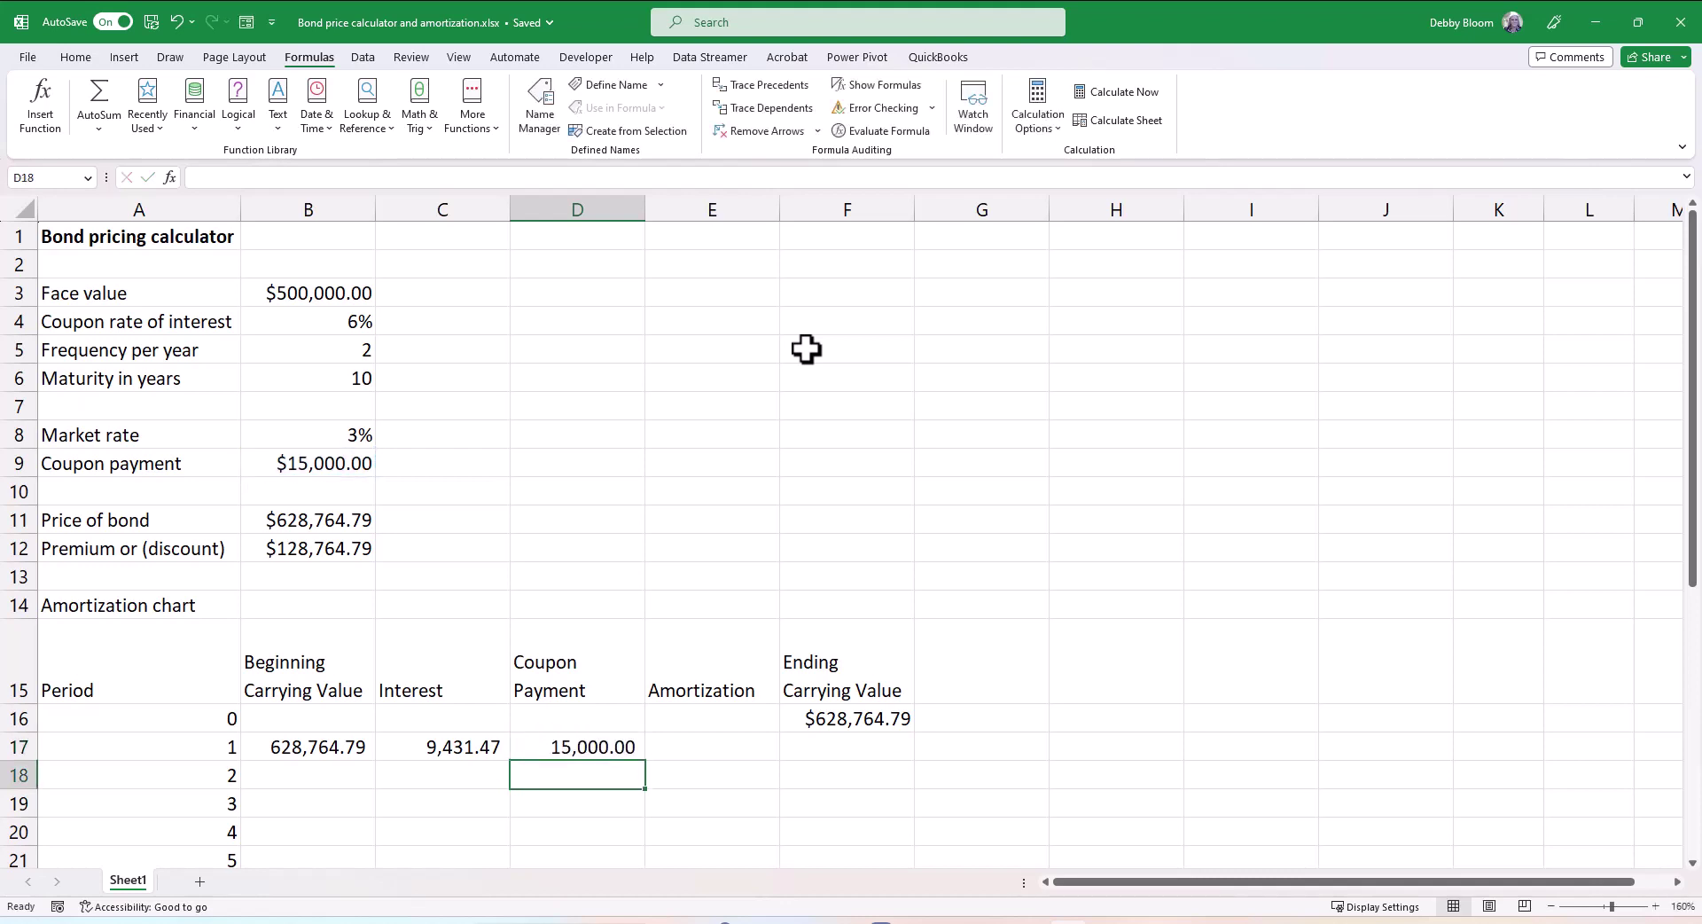
Step: Calculate the period 1 amortization in E17 as coupon payment minus interest with the formula =D17-C17
{"action": "left_click", "coordinate": [722, 741]}
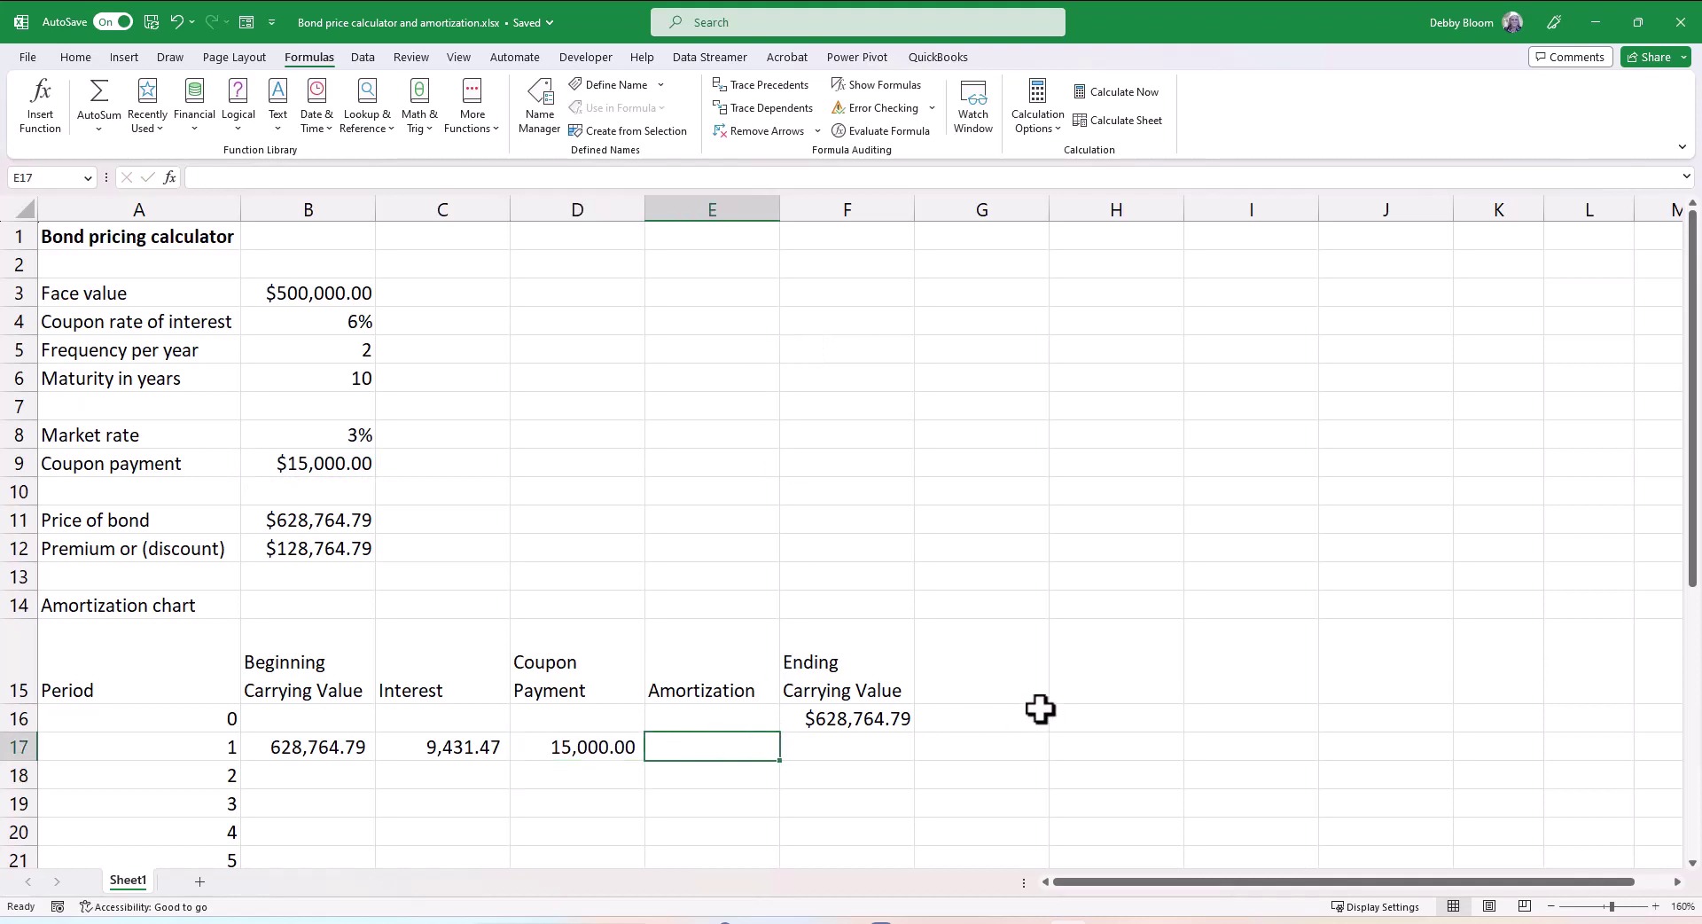
{"action": "type", "text": "="}
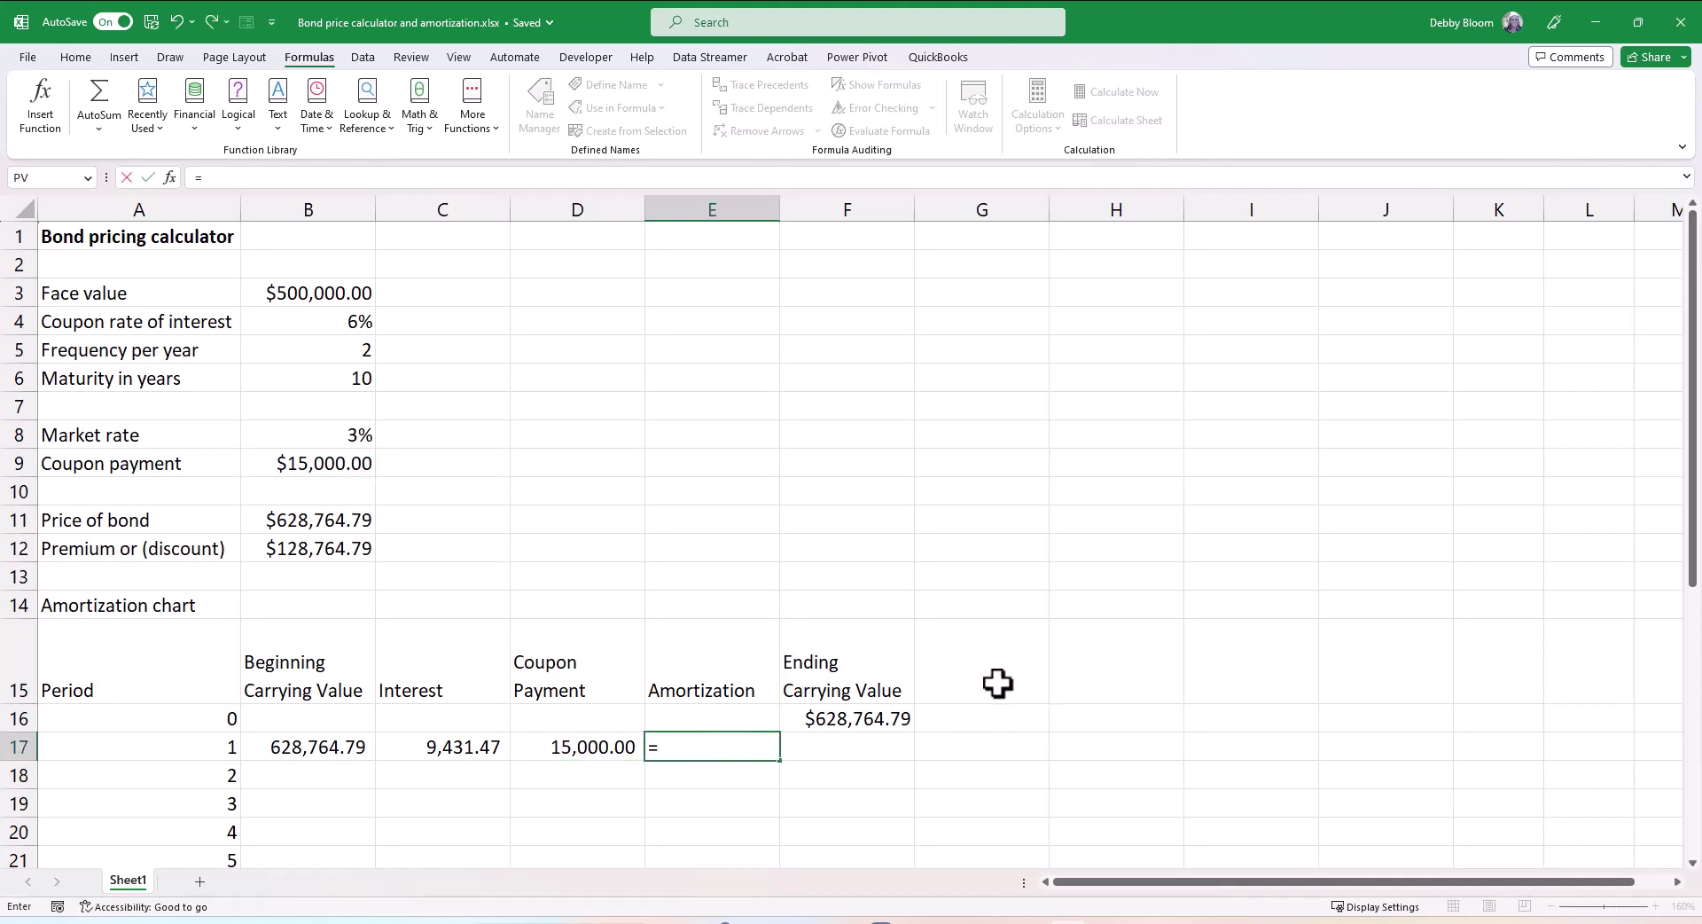
{"action": "left_click", "coordinate": [590, 751]}
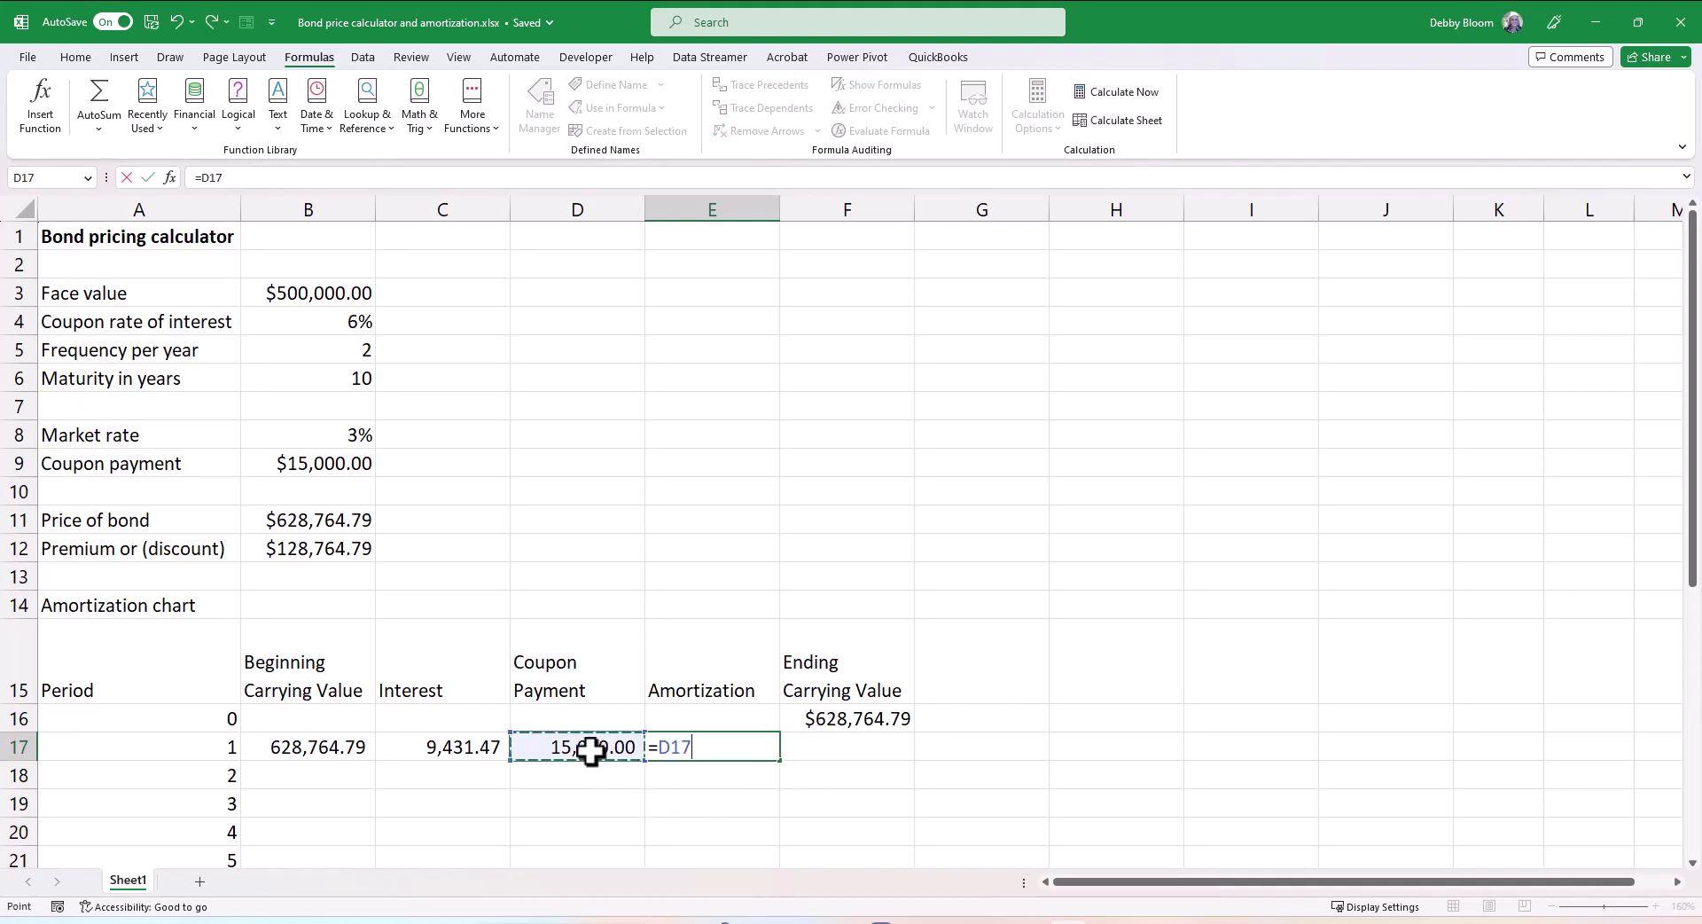
{"action": "type", "text": "-"}
{"action": "left_click", "coordinate": [457, 749]}
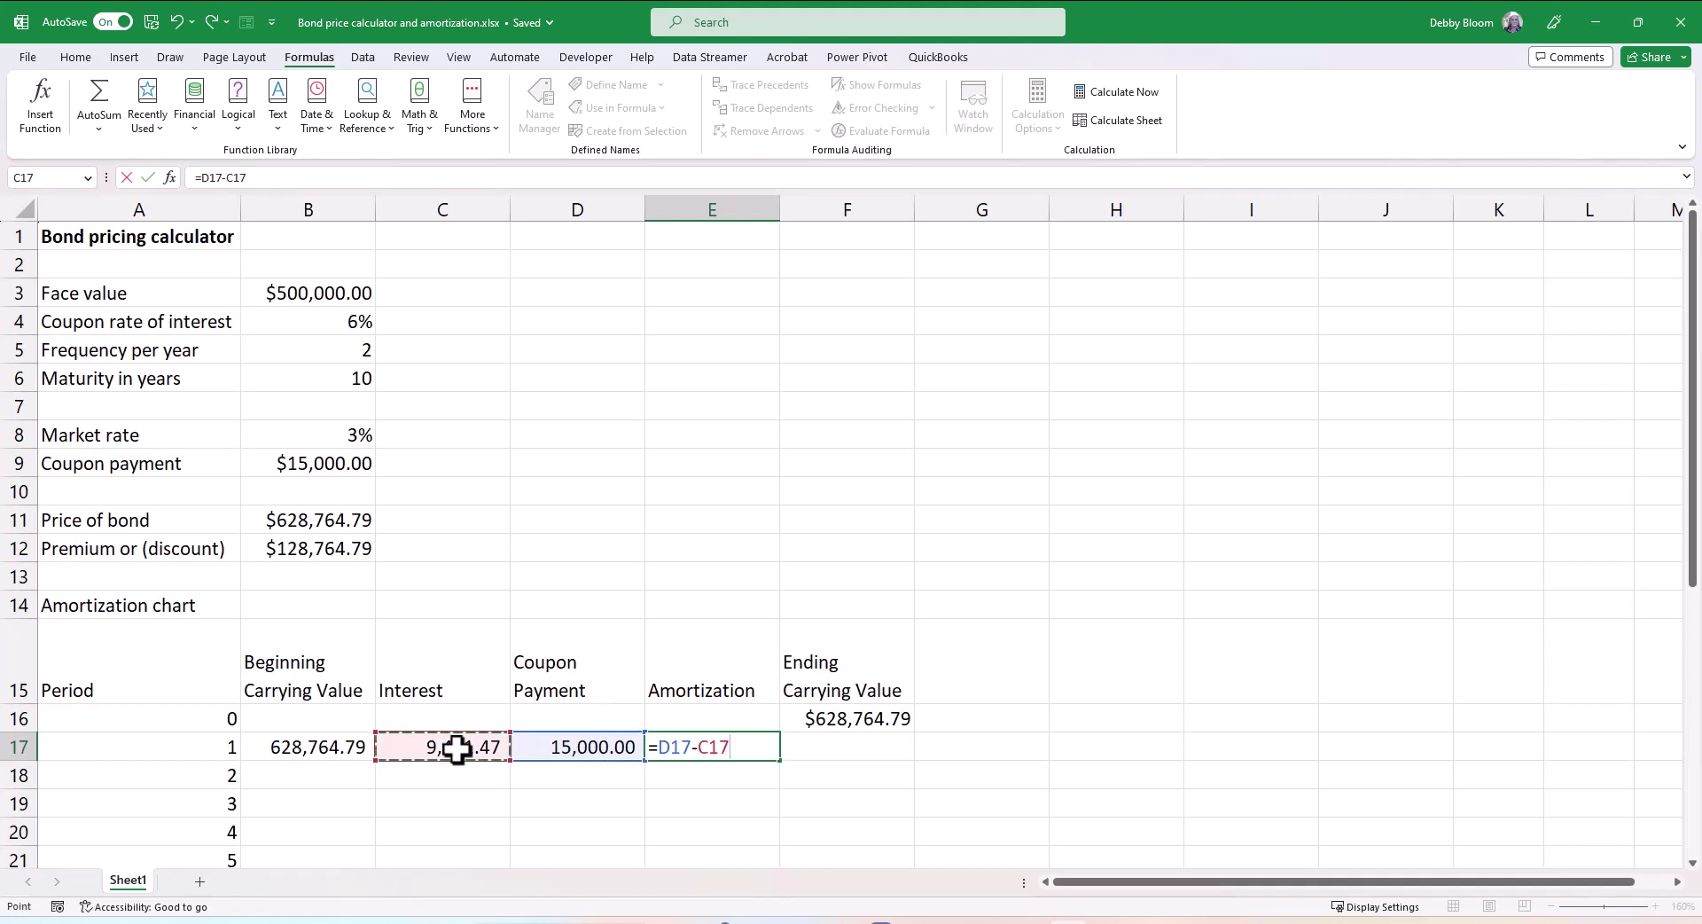
{"action": "key", "text": "Return"}
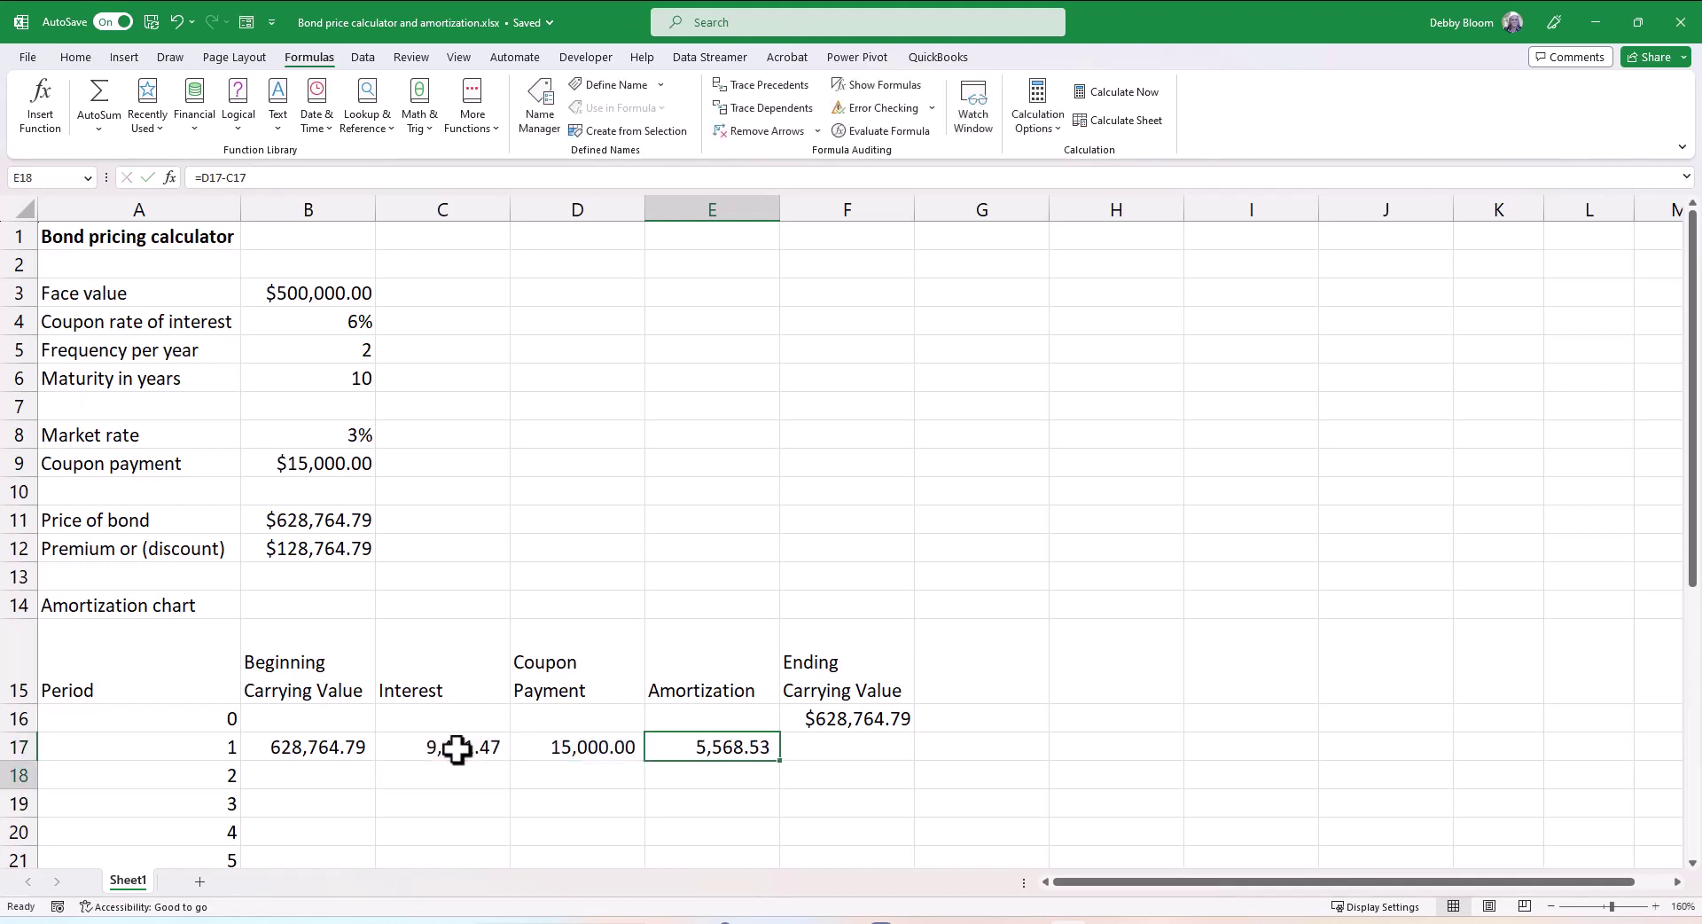
Step: Calculate the period 1 ending carrying value in F17 with the formula =B17-E17
{"action": "left_click", "coordinate": [856, 749]}
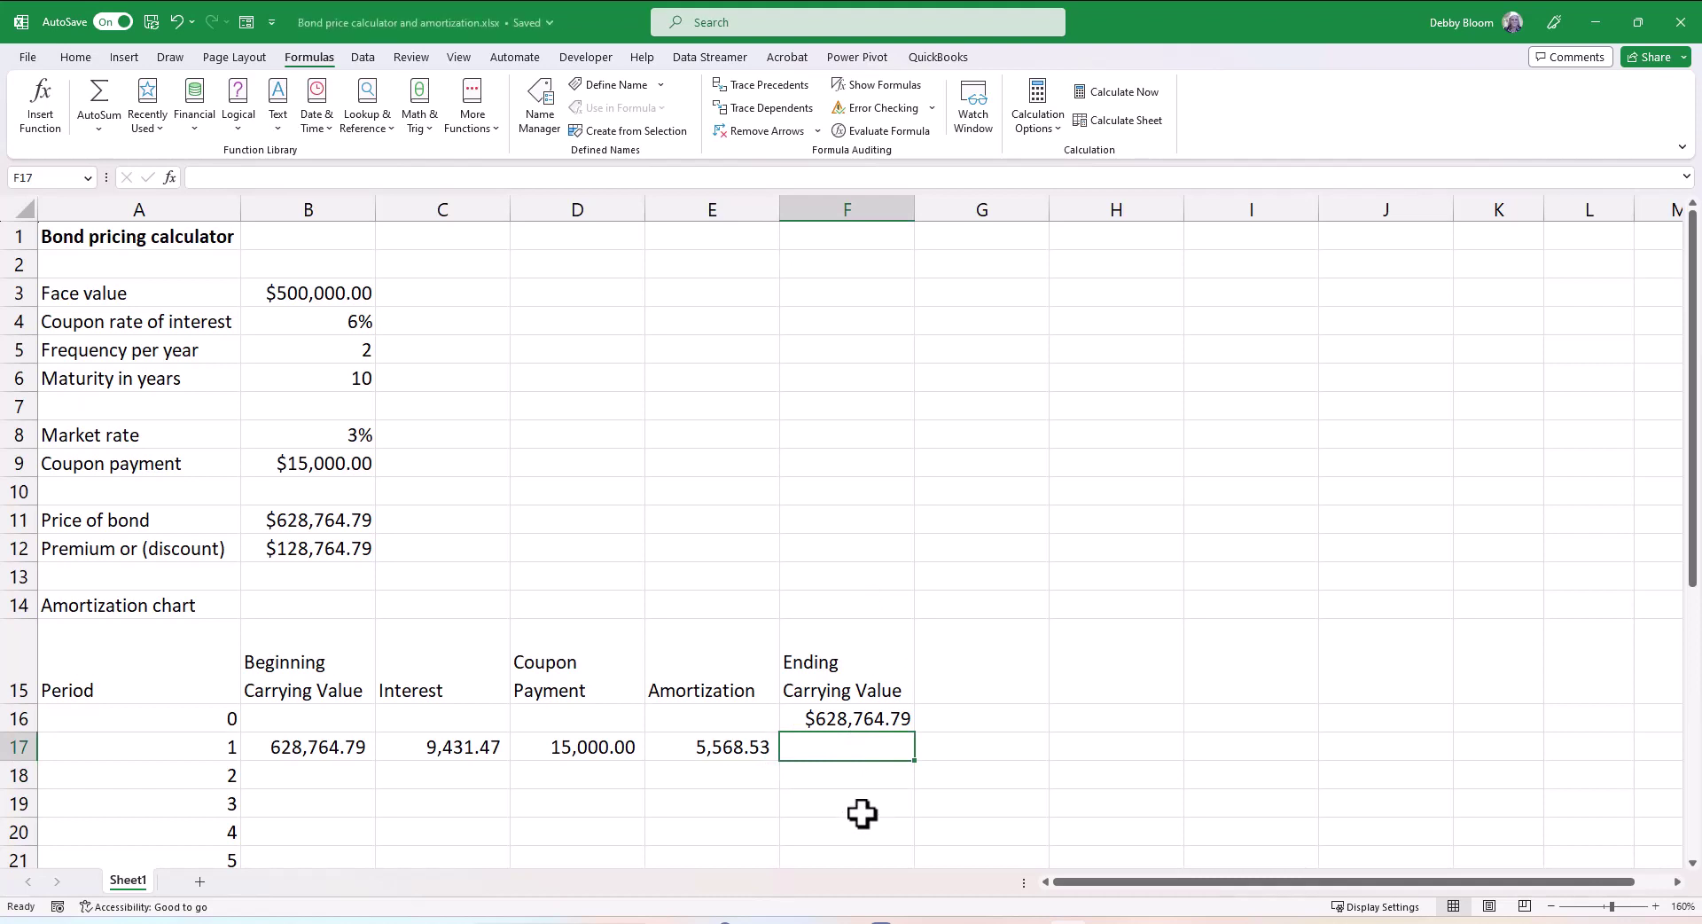
{"action": "type", "text": "="}
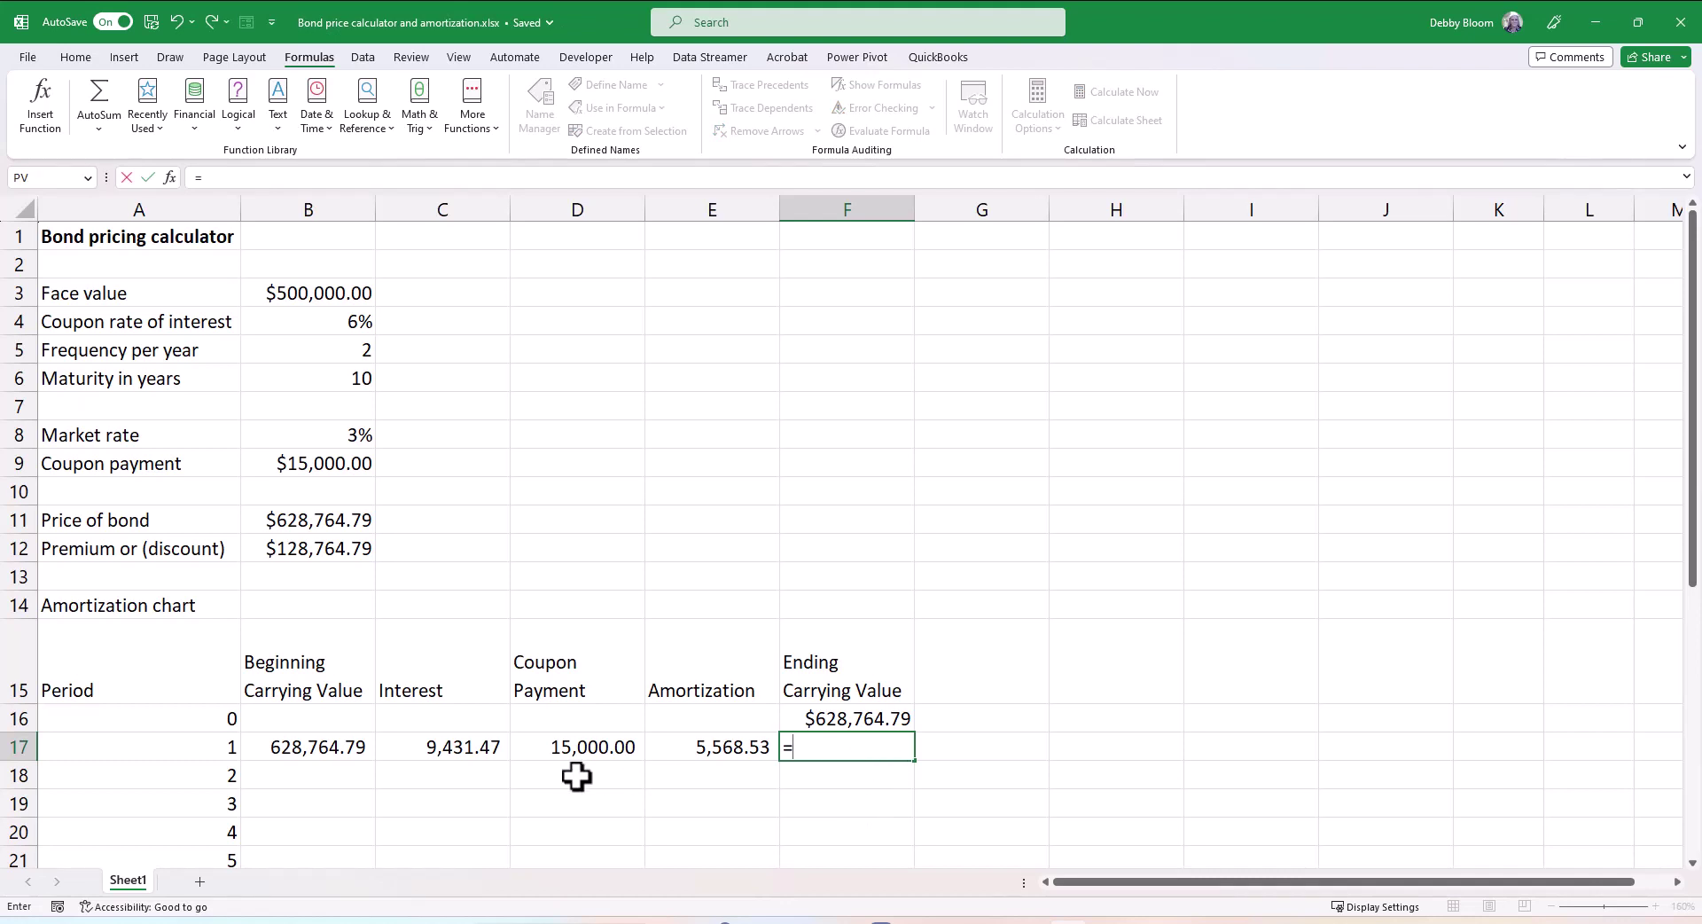
{"action": "left_click", "coordinate": [344, 751]}
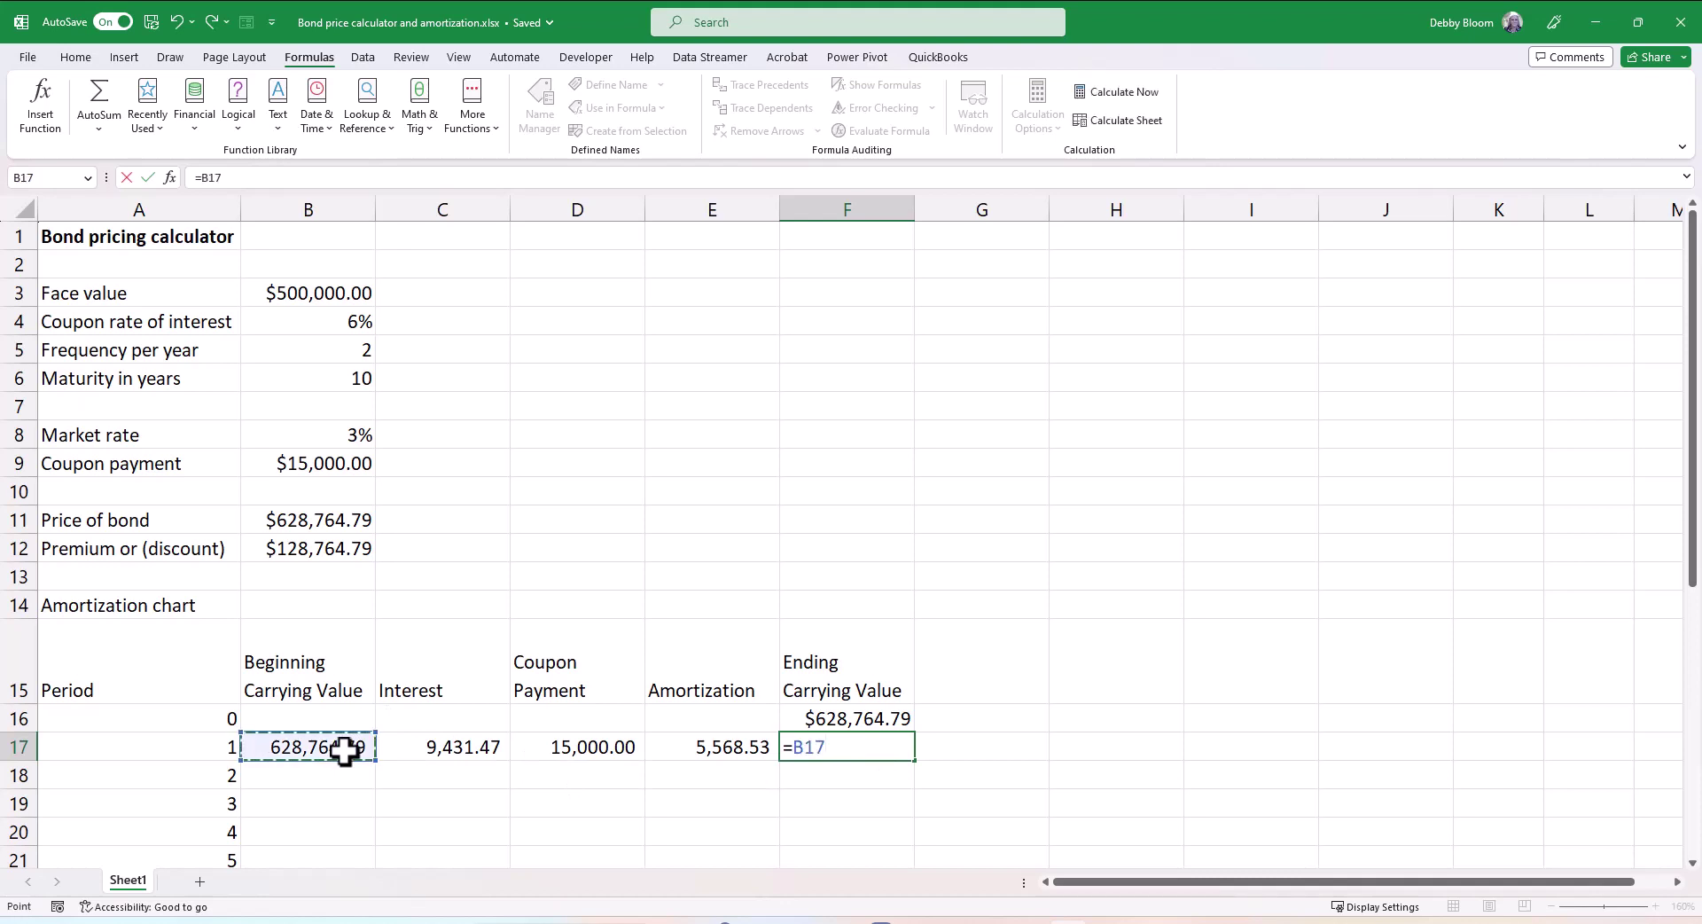
{"action": "type", "text": "-"}
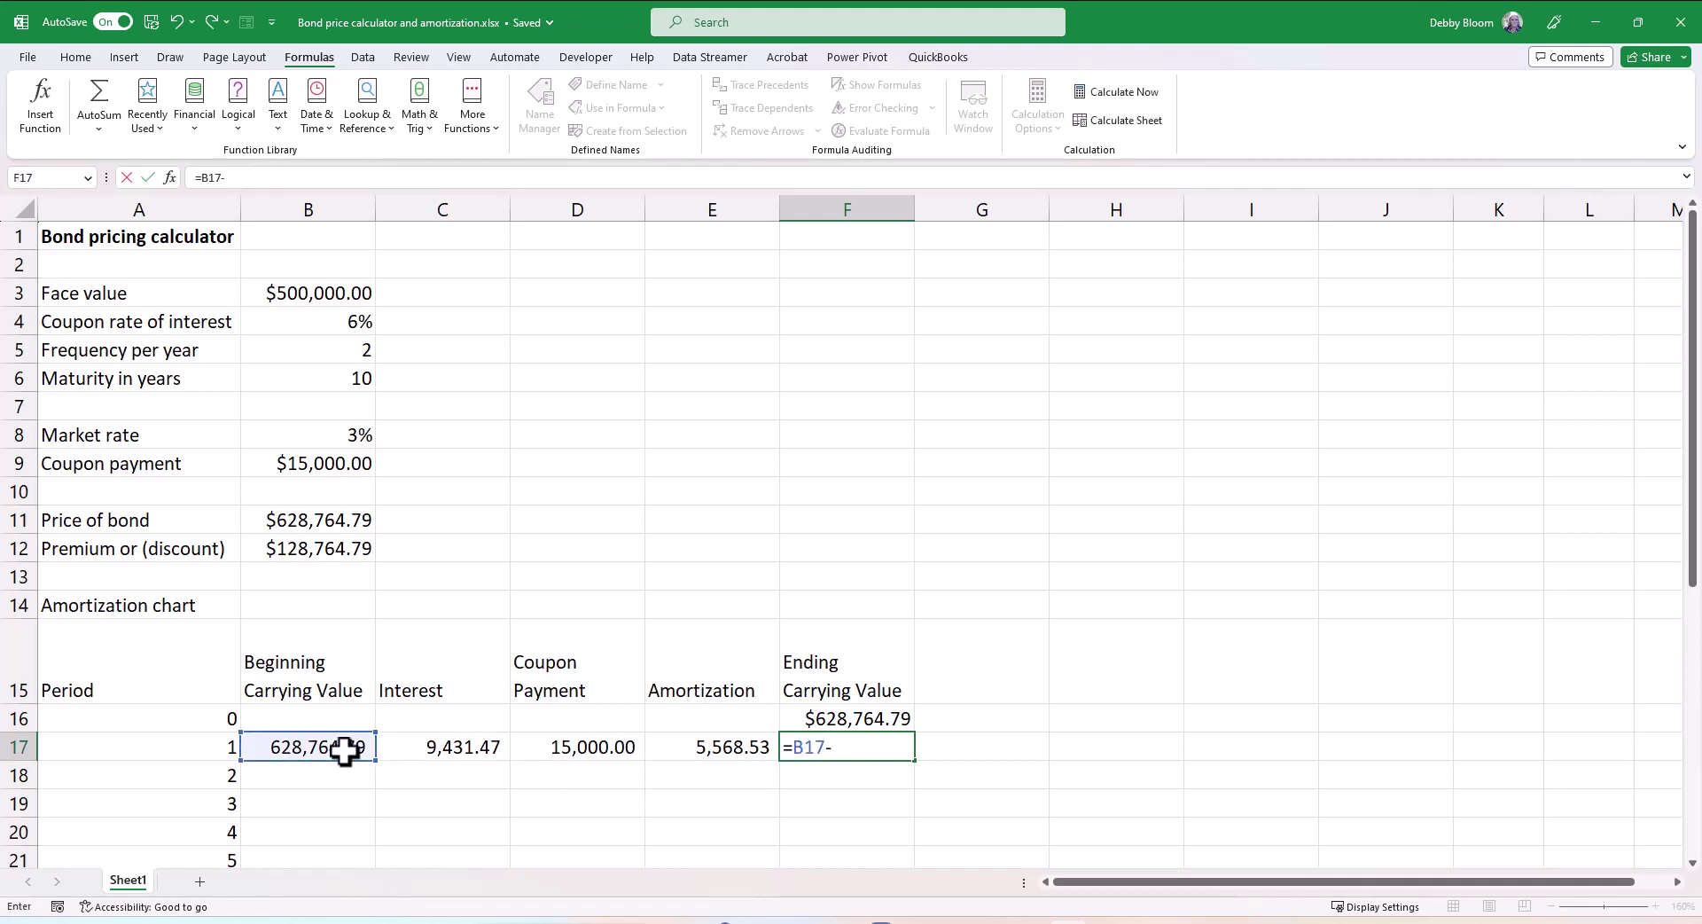
{"action": "left_click", "coordinate": [710, 753]}
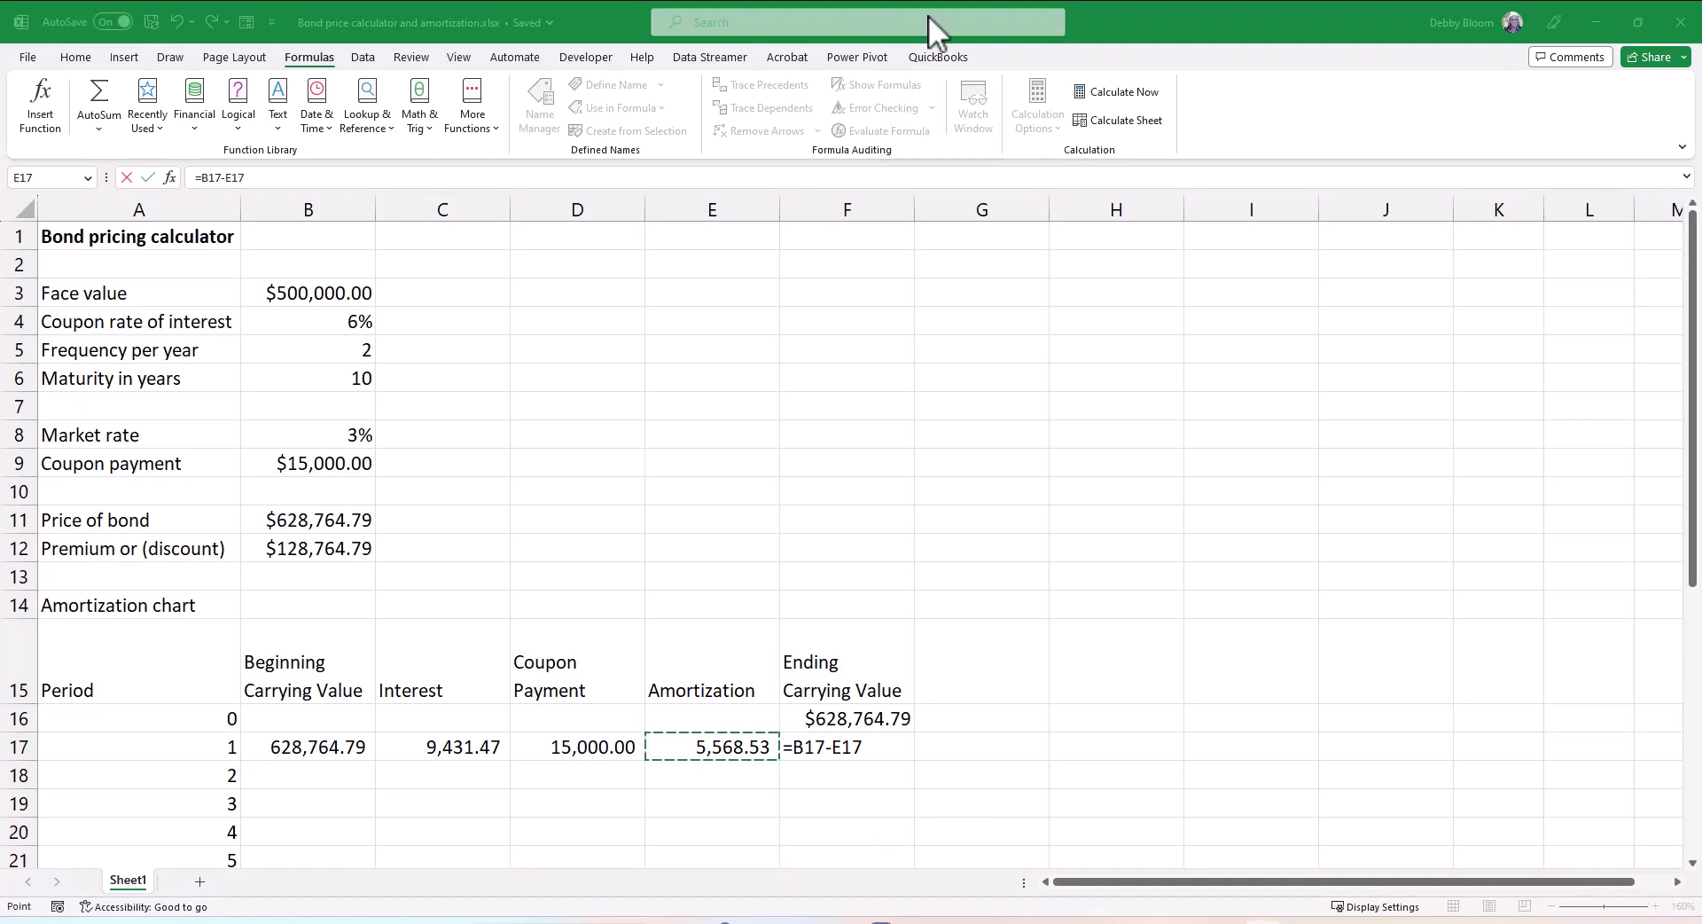
{"action": "left_click", "coordinate": [1124, 30]}
{"action": "key", "text": "Return"}
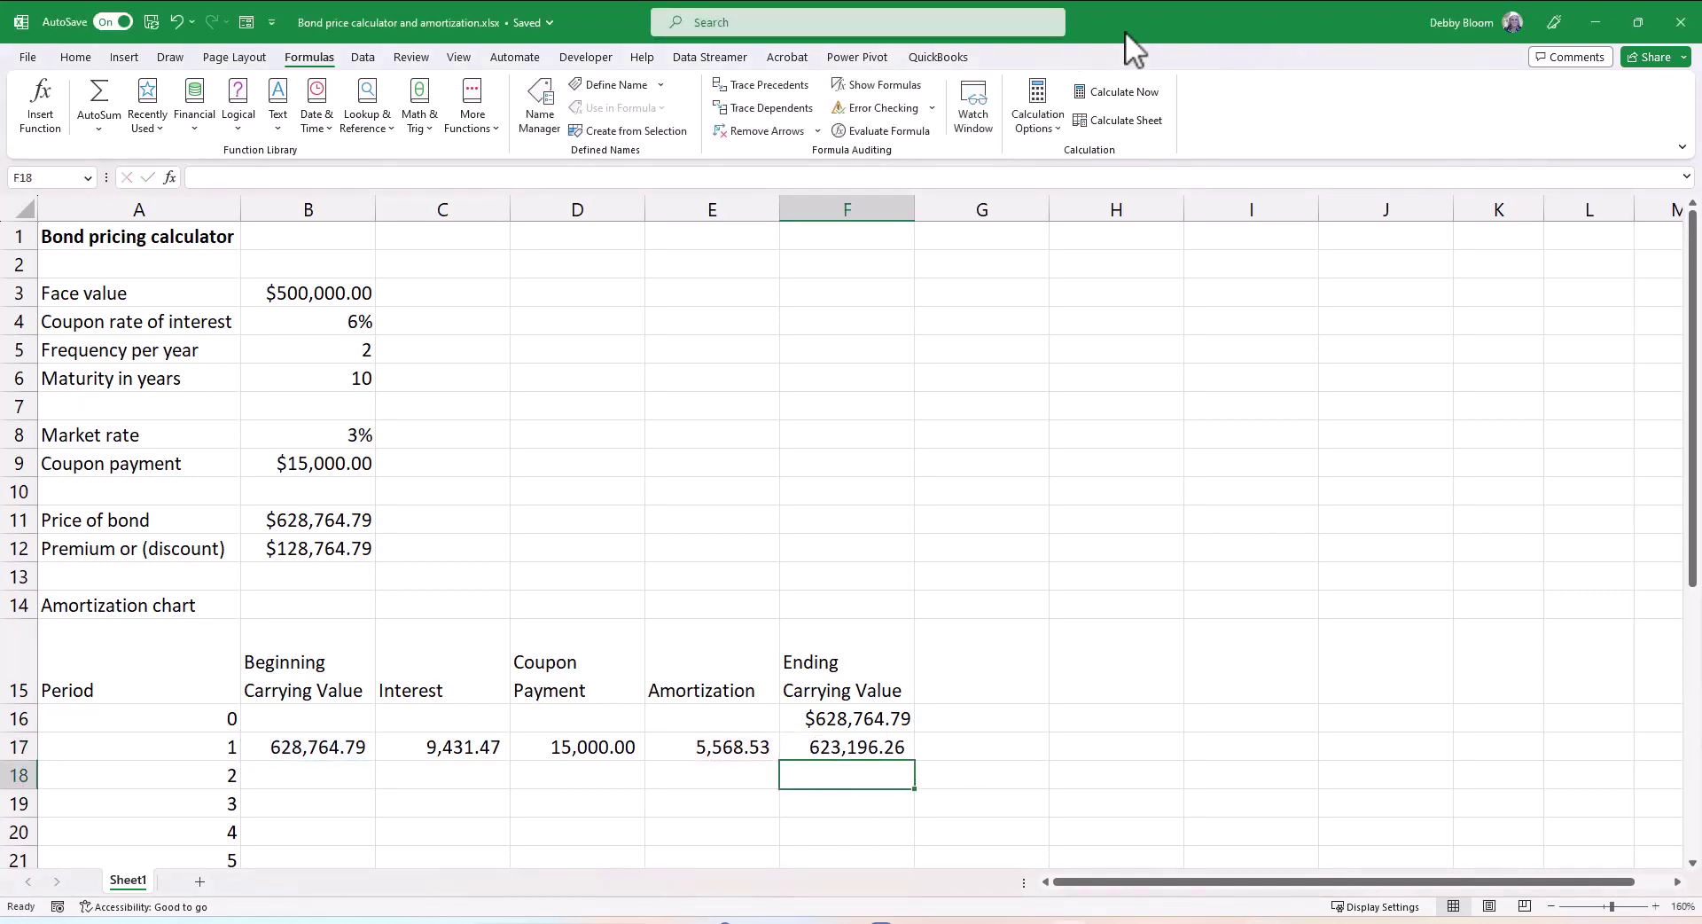
Step: Fill the period 1 formulas in B17:F17 down through period 20 in row 36 and check the final ending carrying value
{"action": "scroll", "coordinate": [1074, 462], "scroll_direction": "down", "scroll_amount": 2}
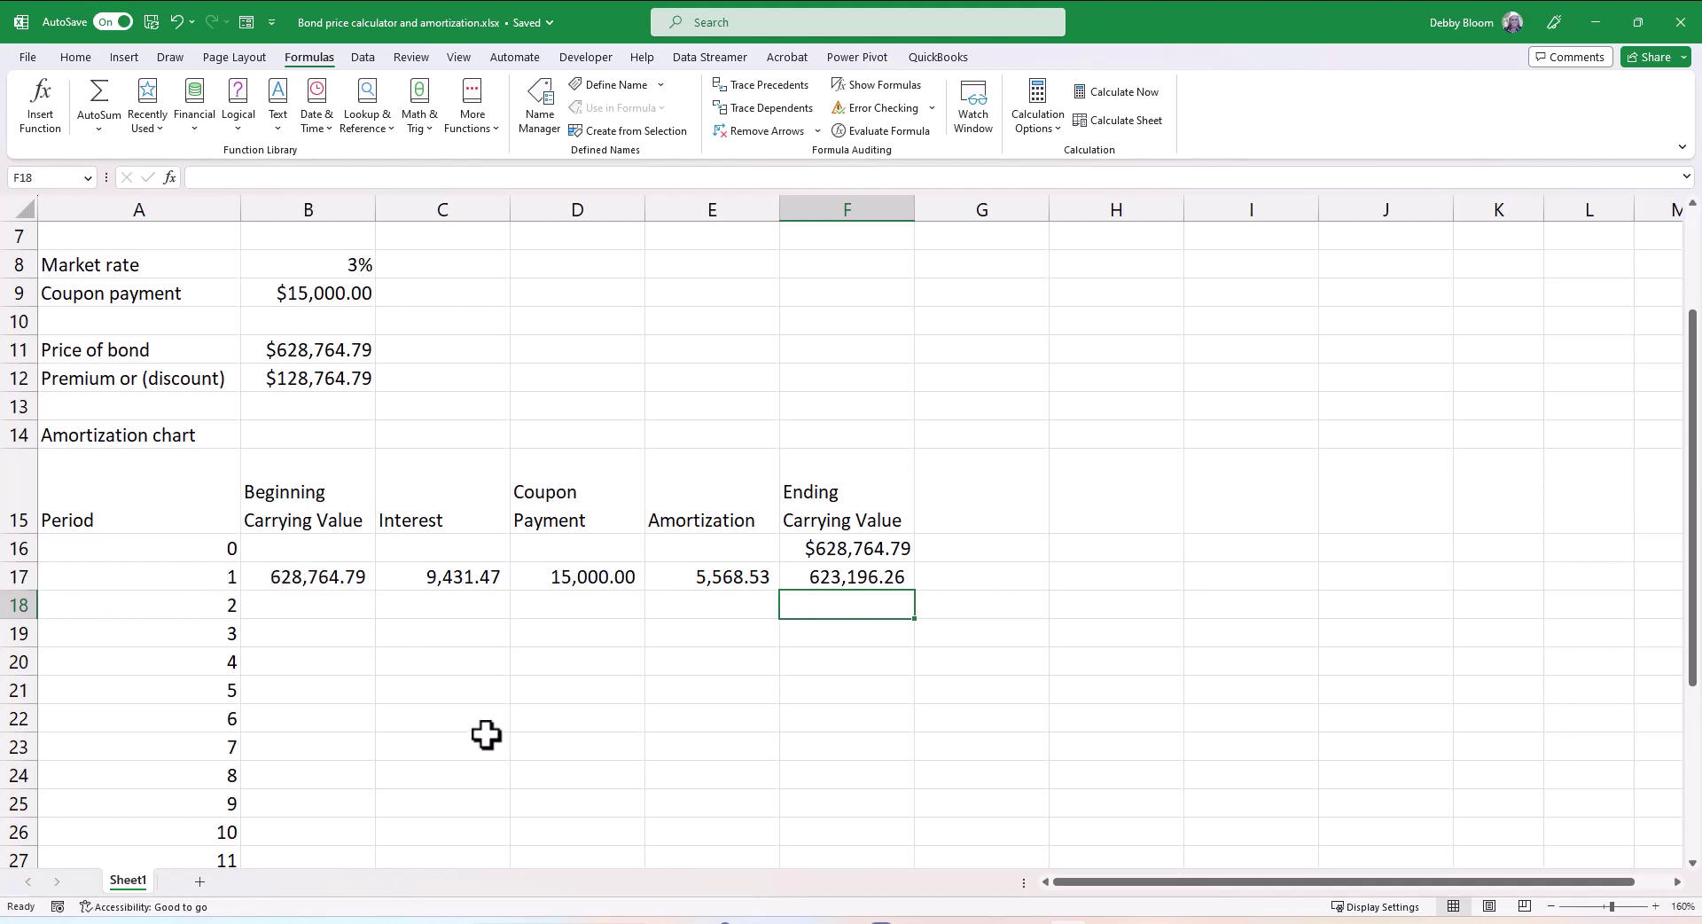
{"action": "scroll", "coordinate": [532, 634], "scroll_direction": "up", "scroll_amount": 2}
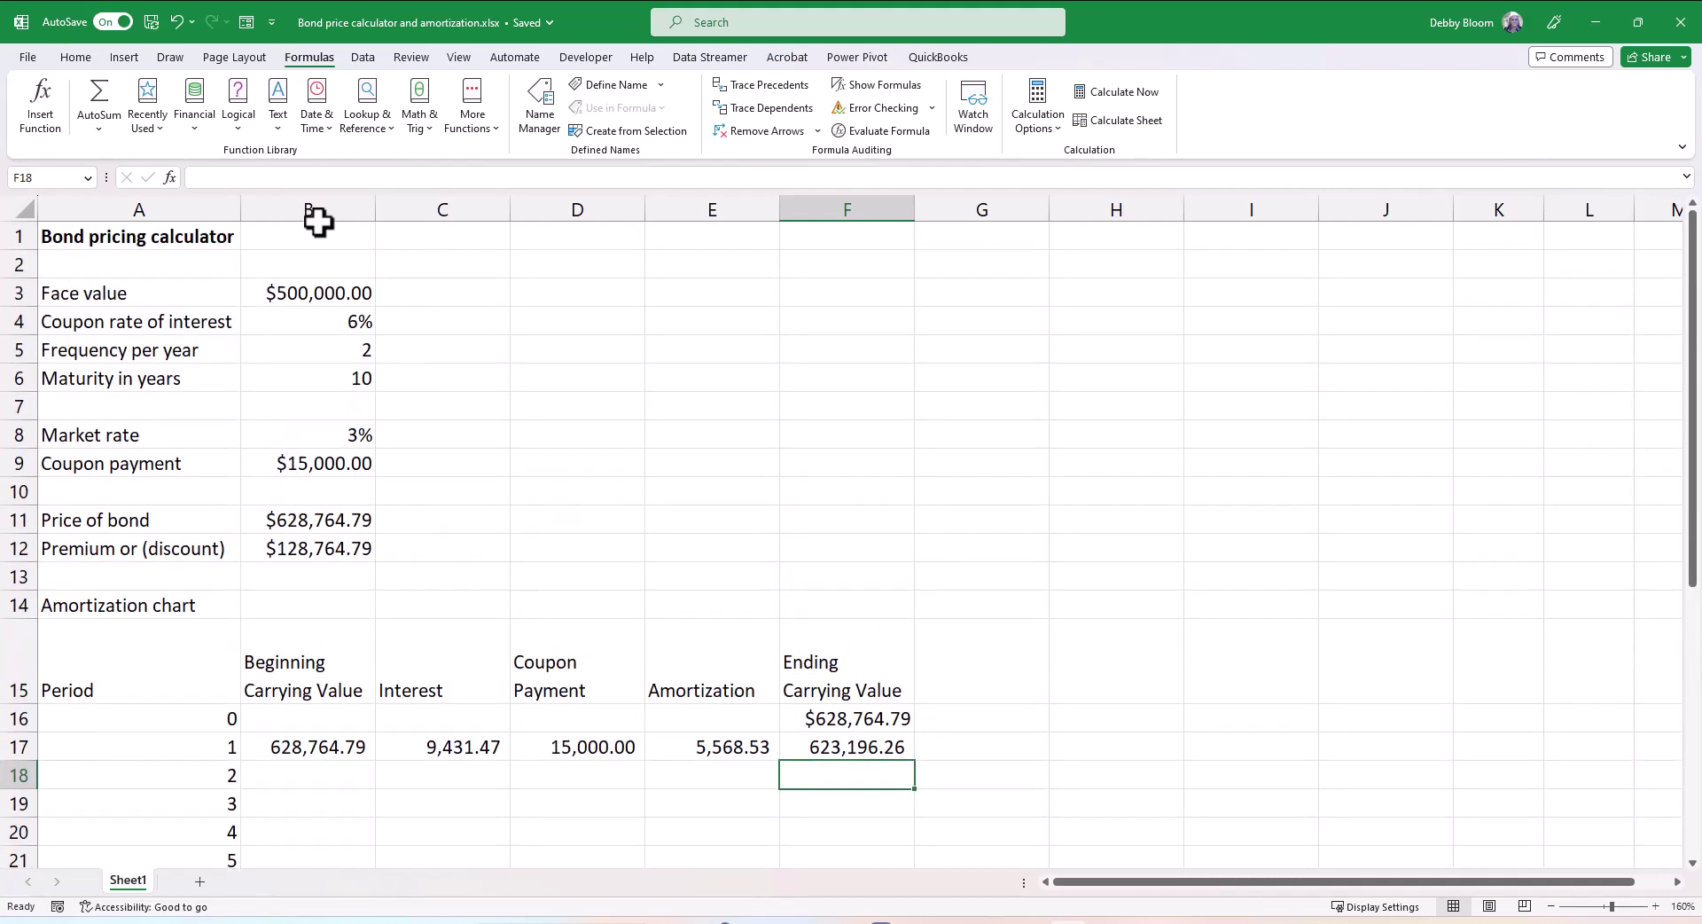
{"action": "left_click", "coordinate": [302, 291]}
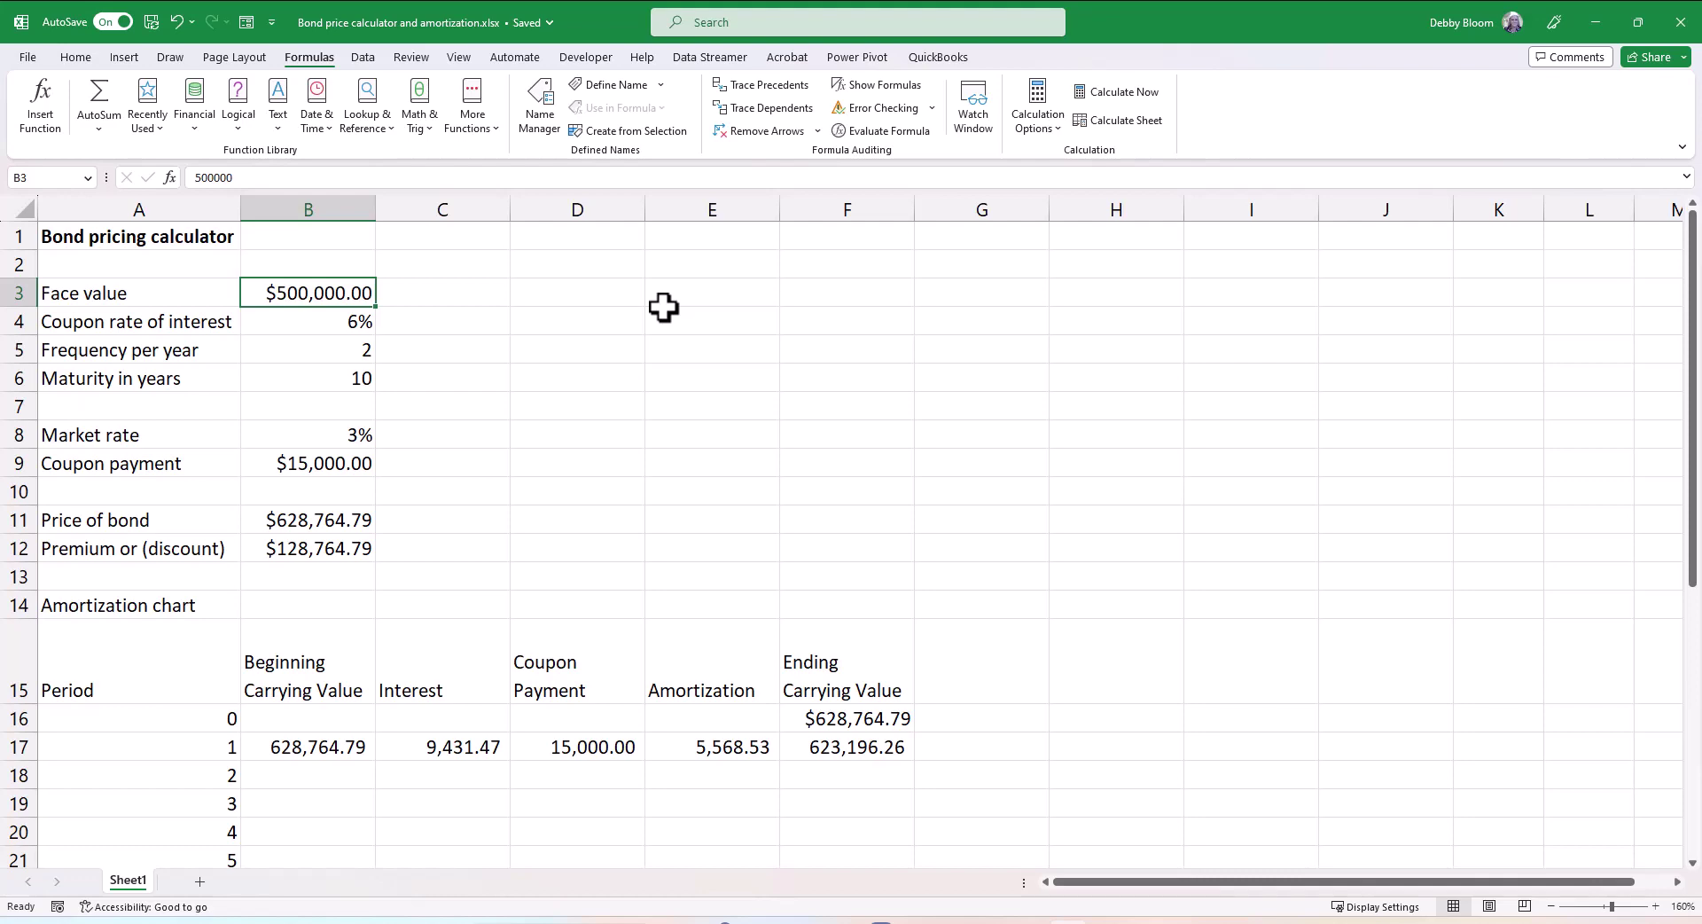
{"action": "scroll", "coordinate": [663, 308], "scroll_direction": "down", "scroll_amount": 2}
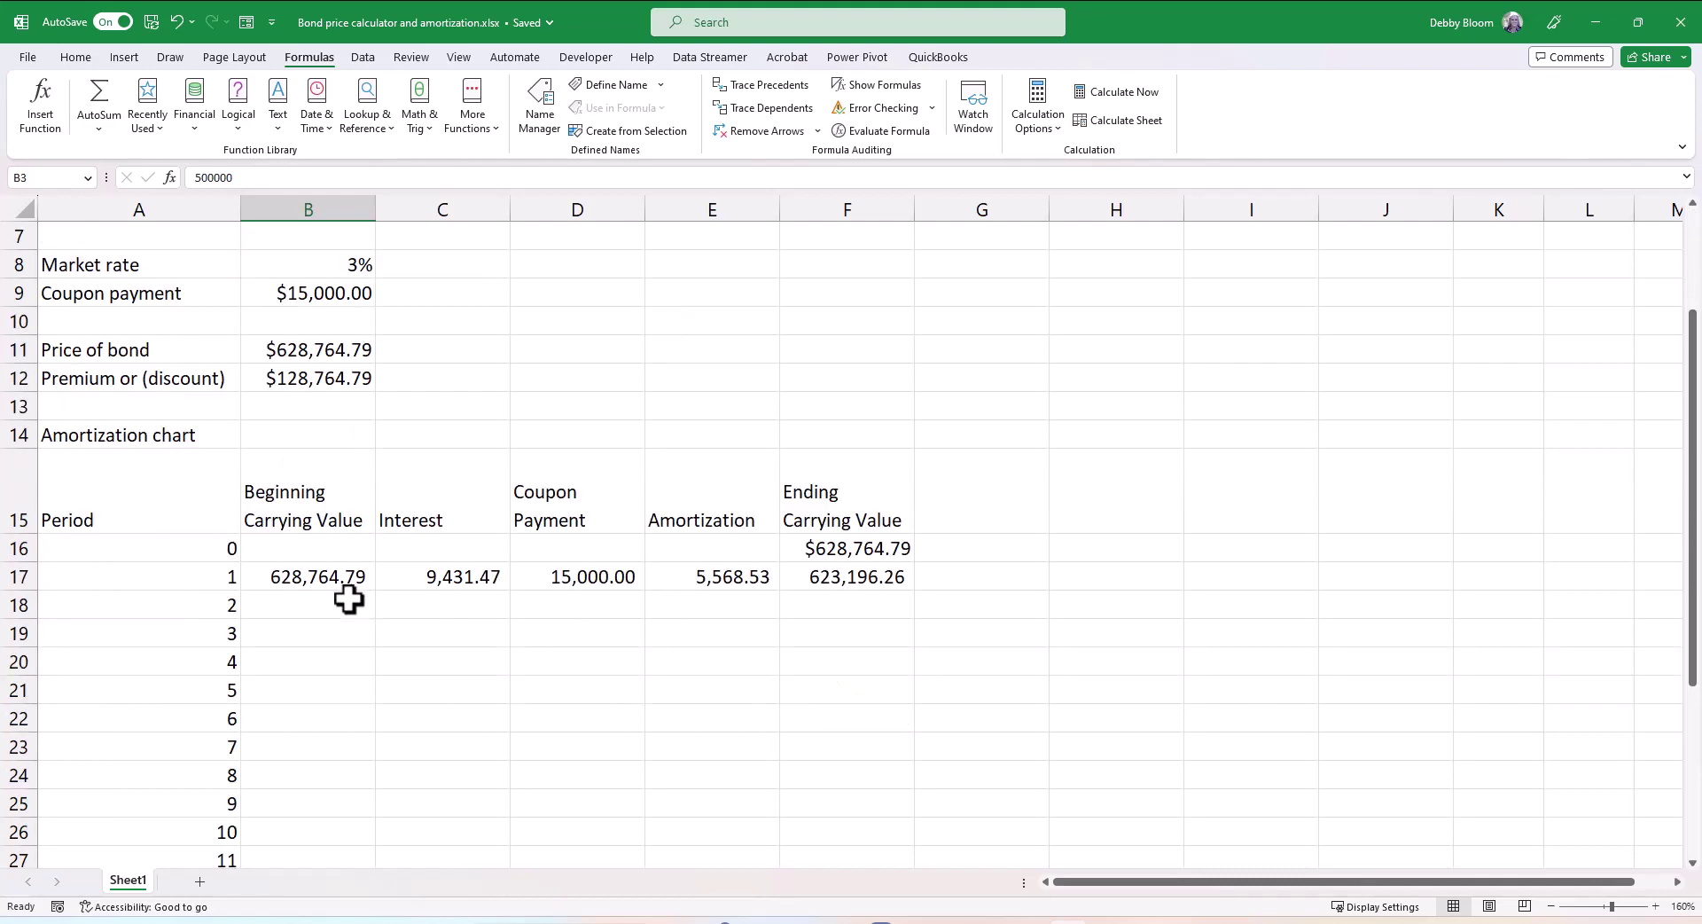
{"action": "left_click_drag", "start_coordinate": [342, 581], "coordinate": [885, 572]}
{"action": "scroll", "coordinate": [1151, 551], "scroll_direction": "down", "scroll_amount": 3}
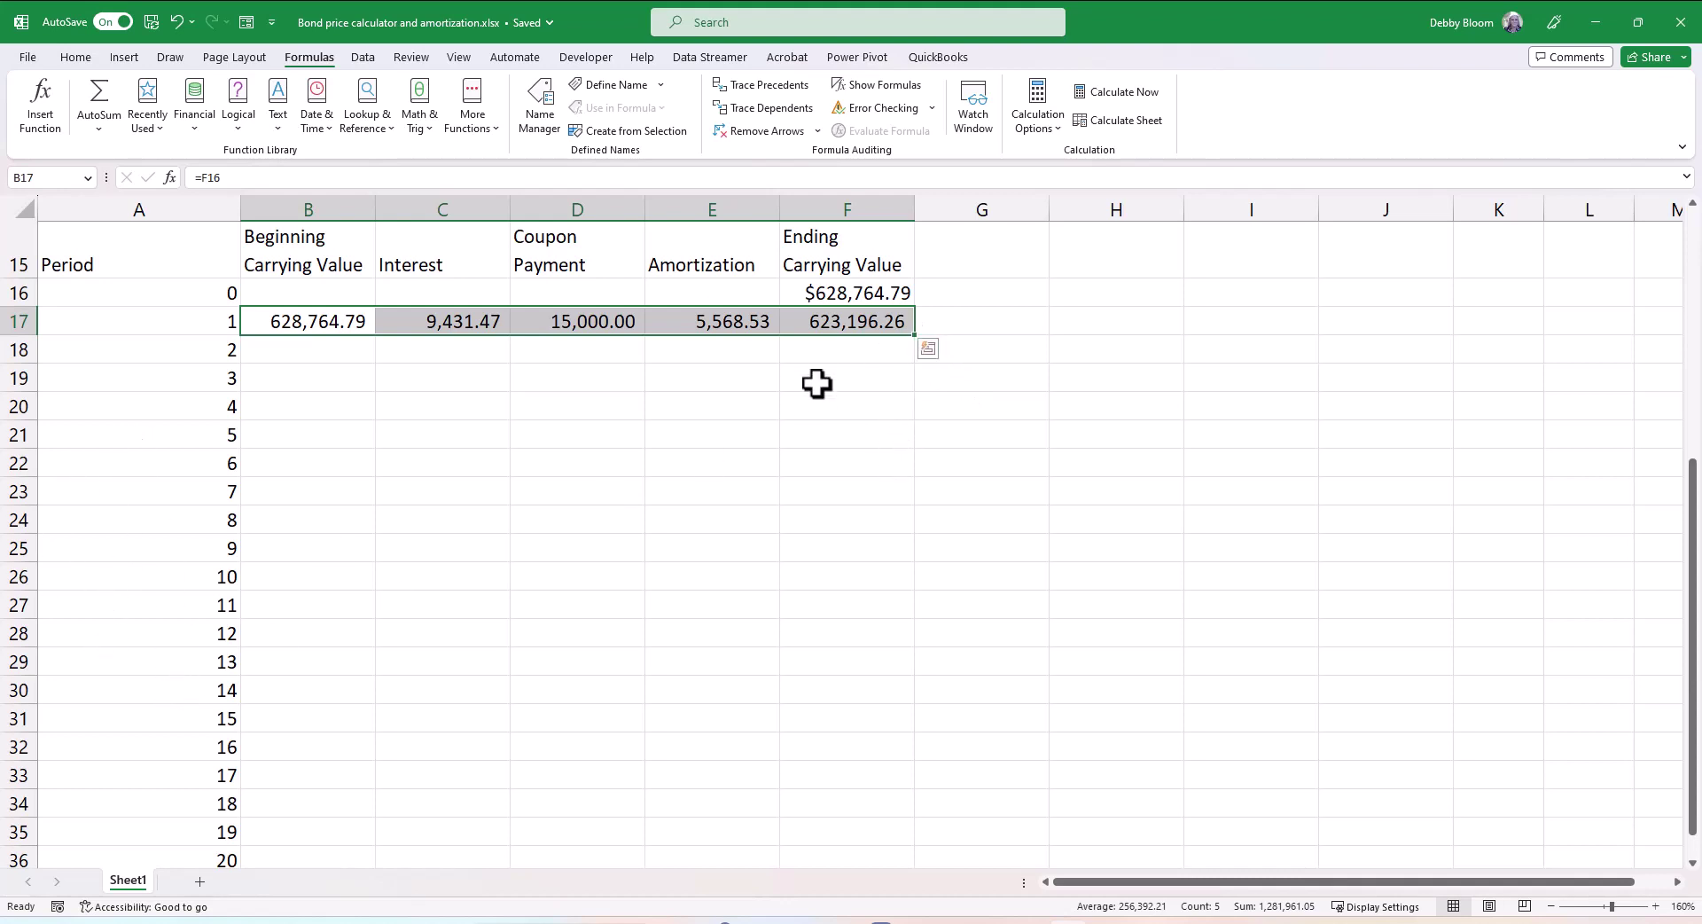
{"action": "double_click", "coordinate": [917, 338]}
{"action": "scroll", "coordinate": [975, 496], "scroll_direction": "down", "scroll_amount": 3}
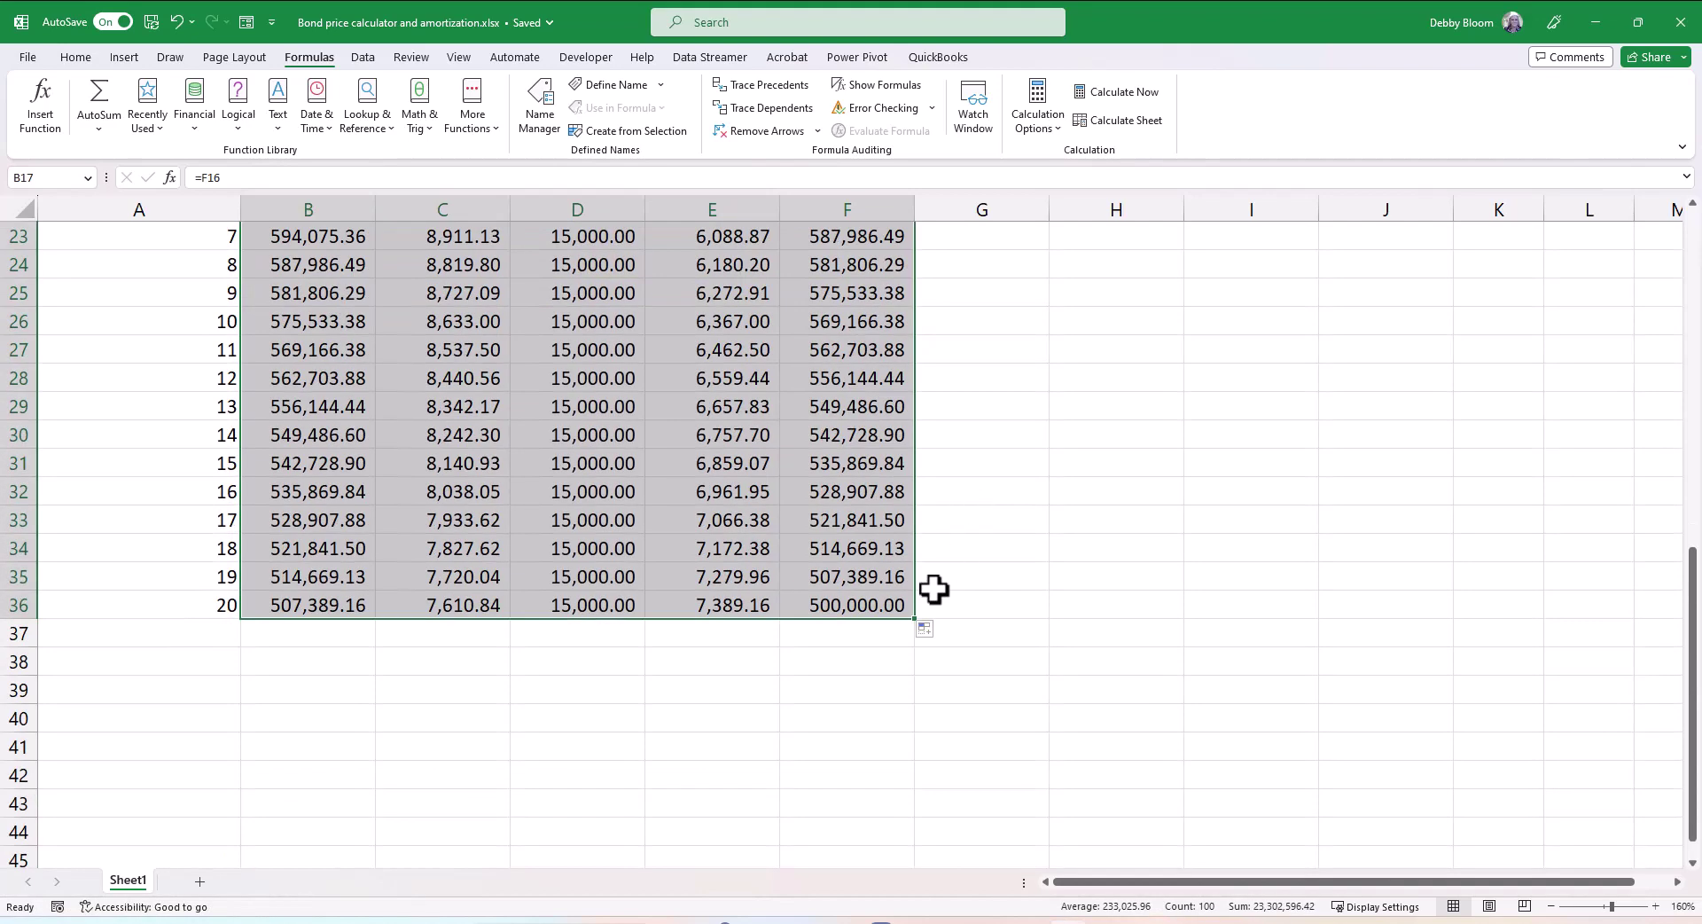
{"action": "left_click", "coordinate": [887, 603]}
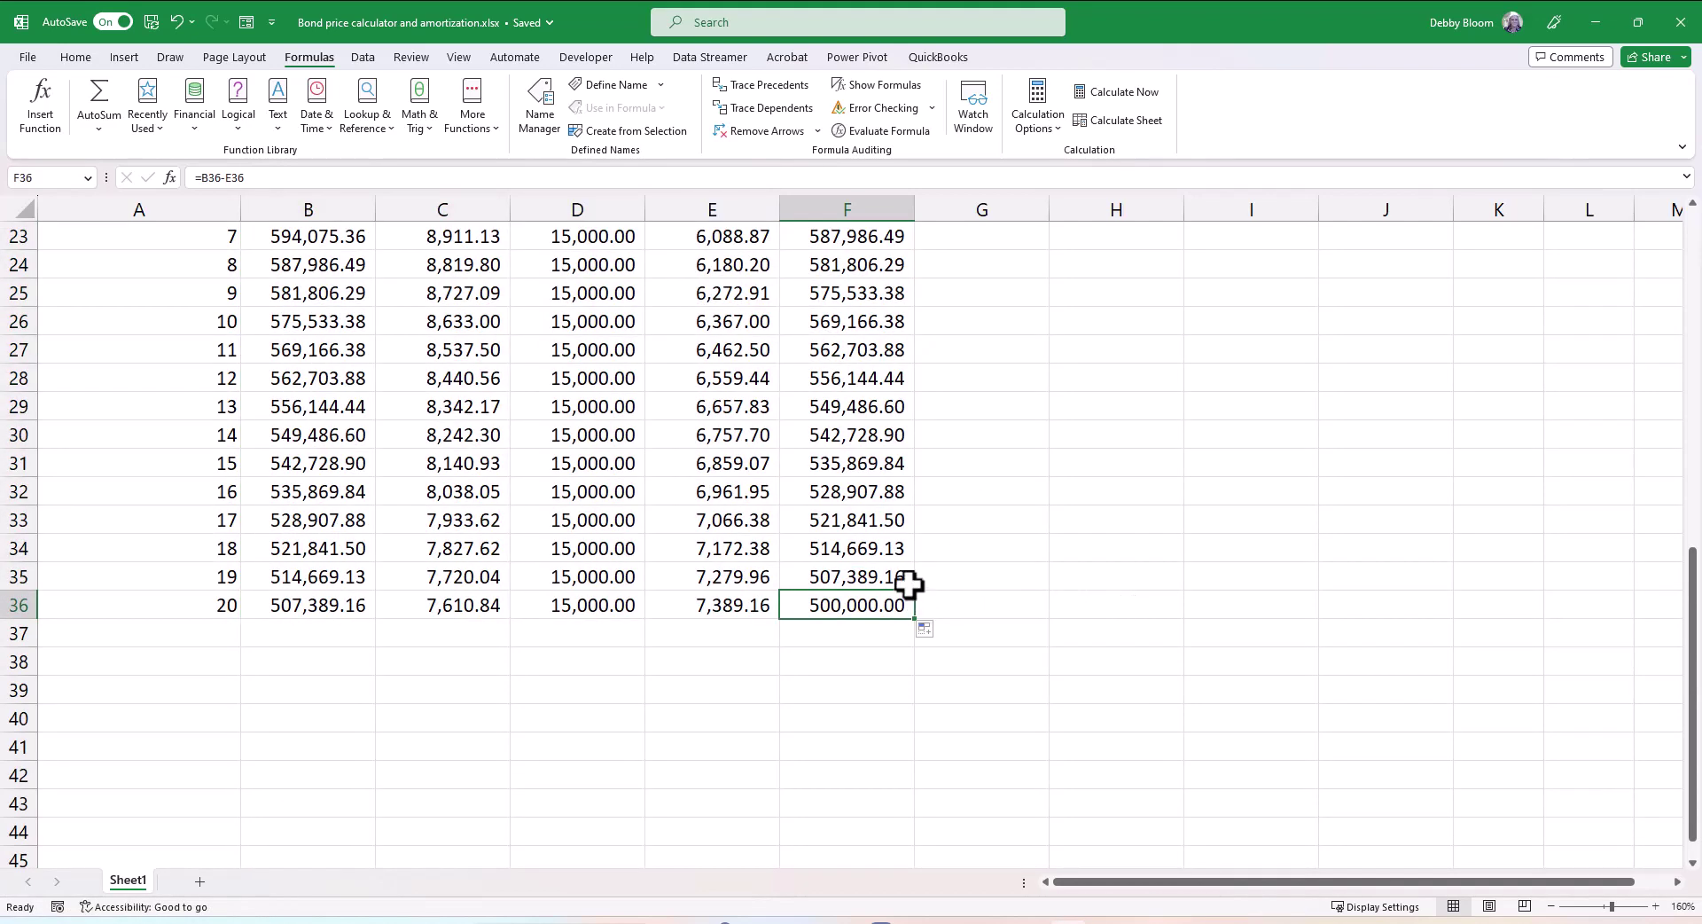
{"action": "scroll", "coordinate": [908, 584], "scroll_direction": "up", "scroll_amount": 7}
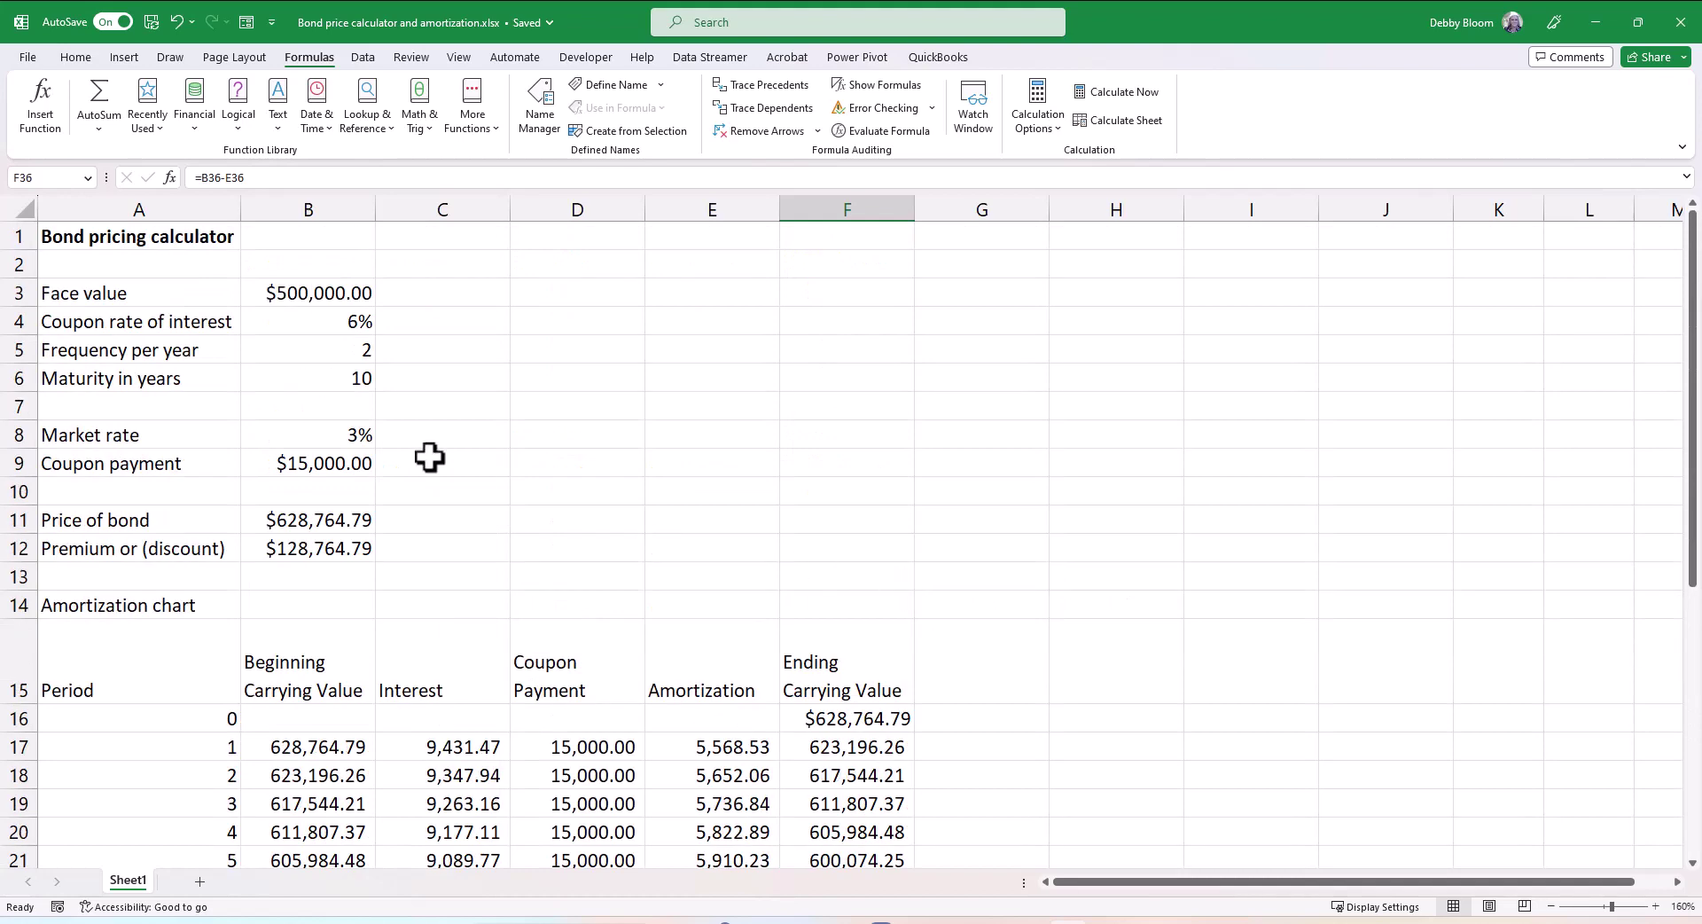